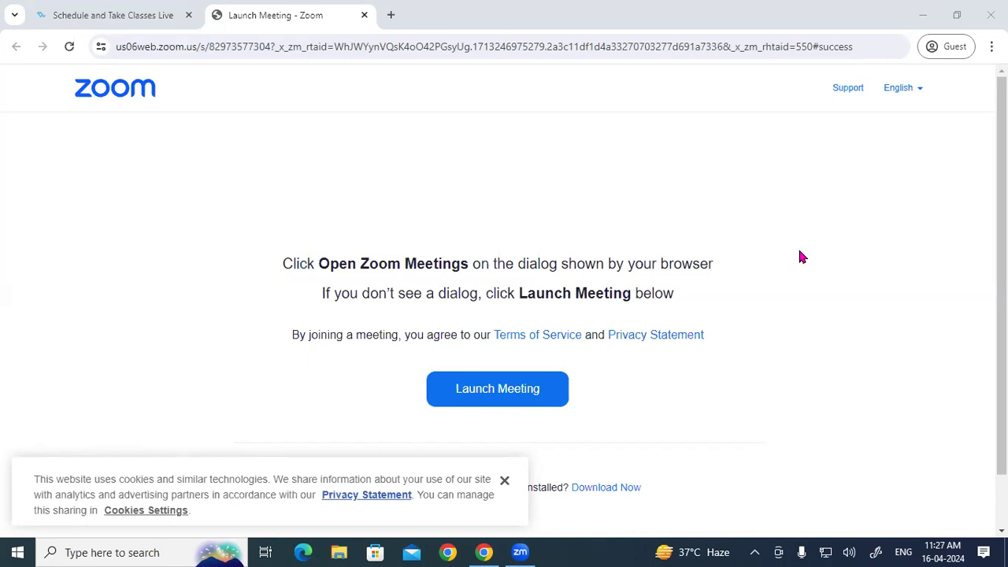
Step: Launch Paint with the Run command mspaint and close it again
key(super+r)
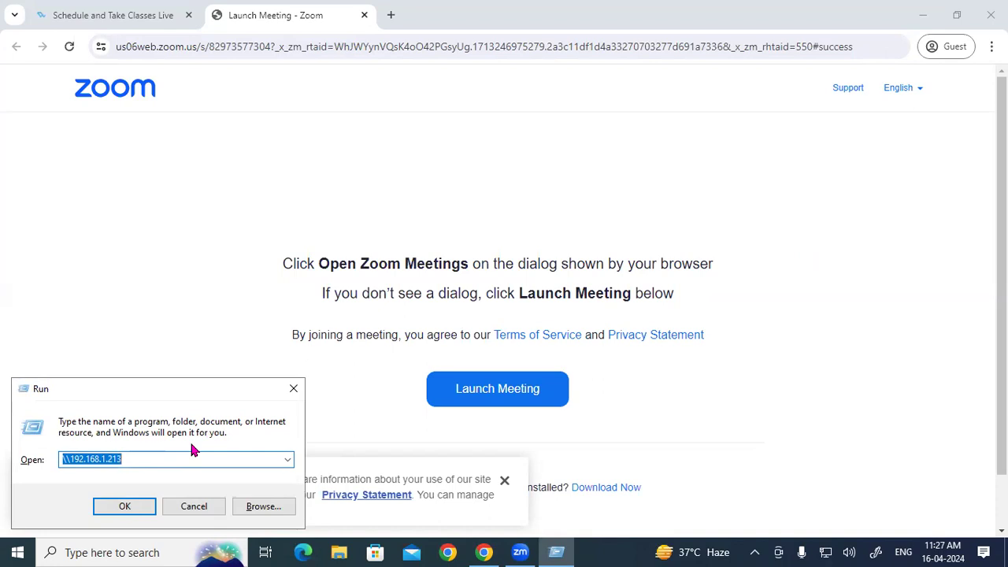
text(mspaint)
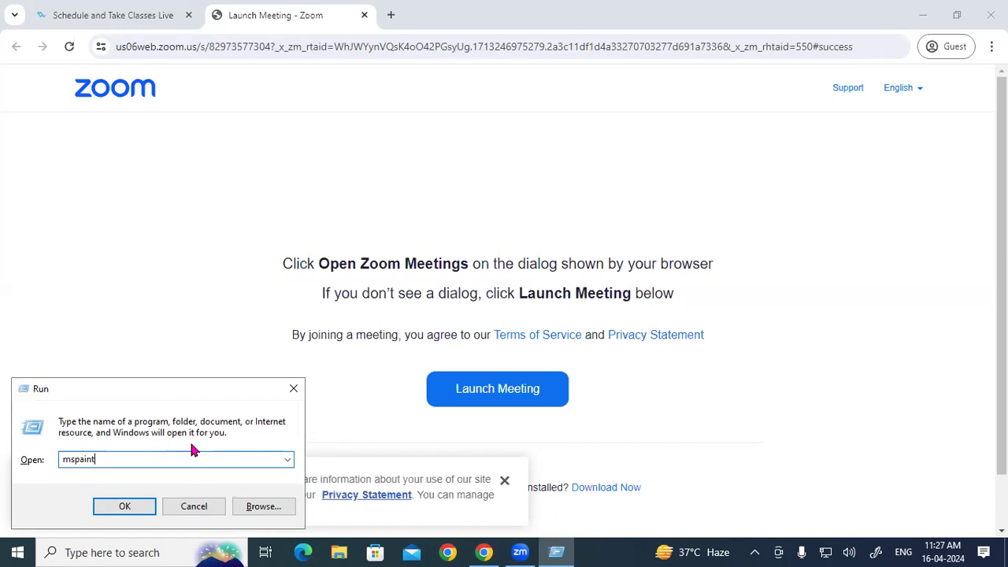
click(152, 512)
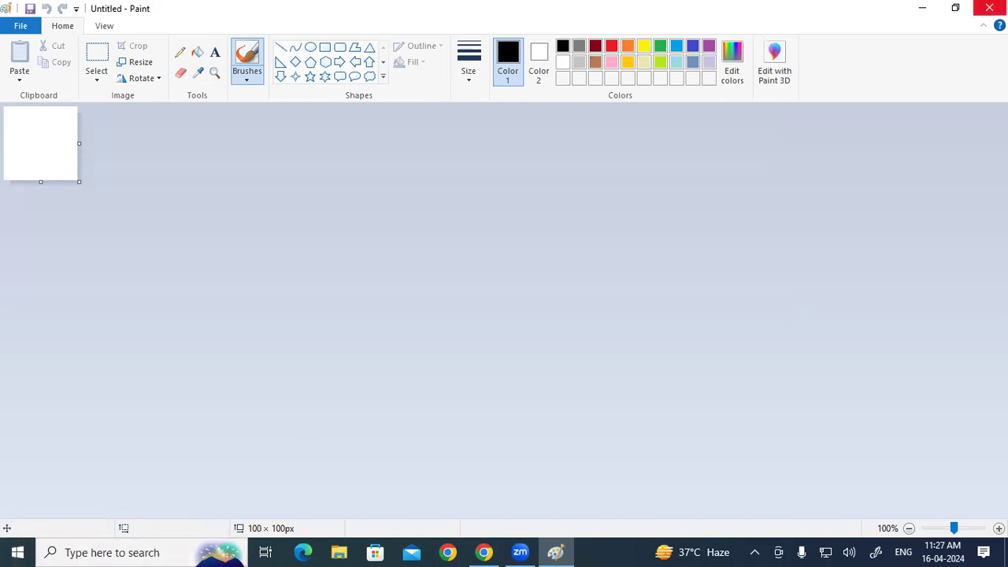
click(989, 8)
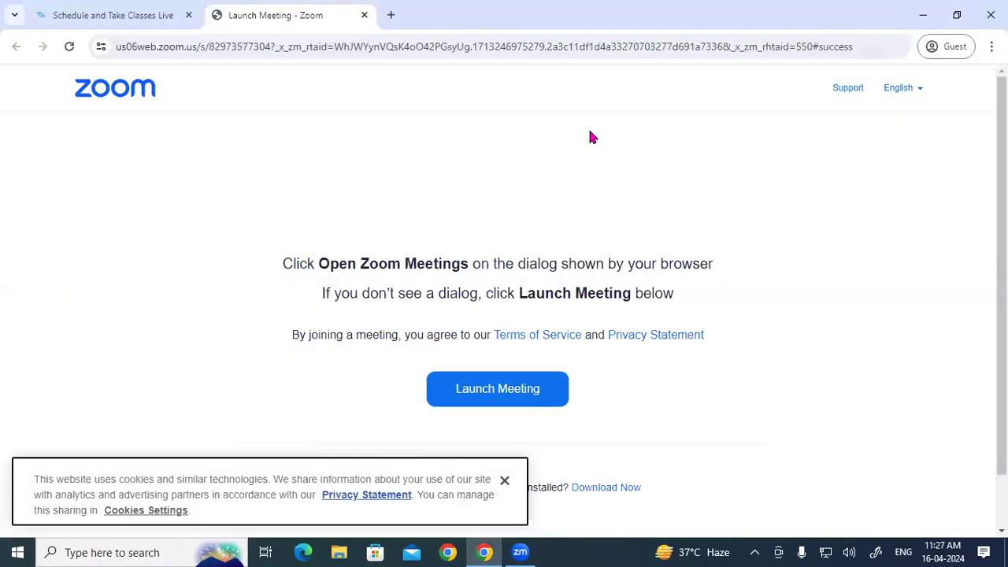
Step: Find Paint through the Windows search for "paint", open it and close it again
click(118, 551)
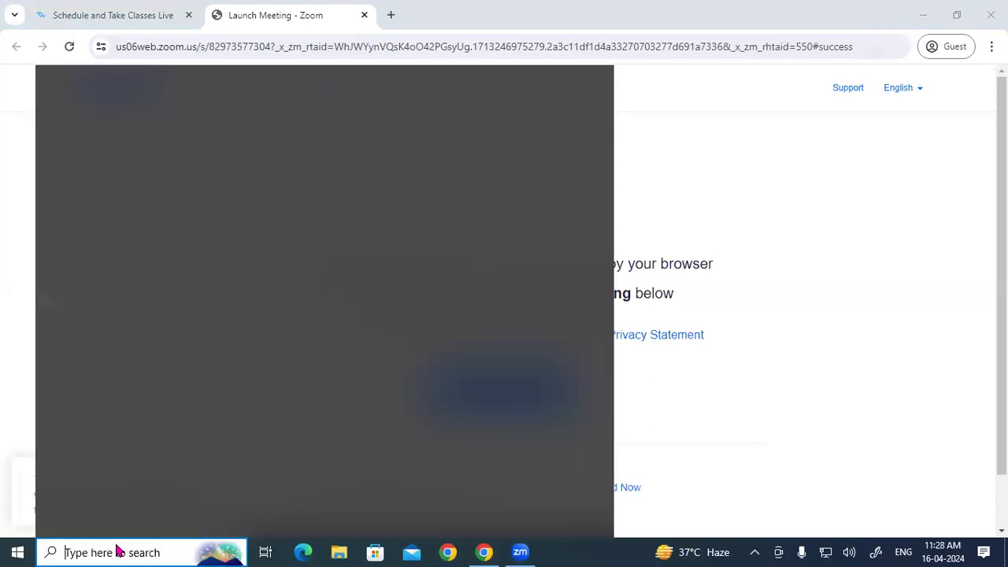
text(pai)
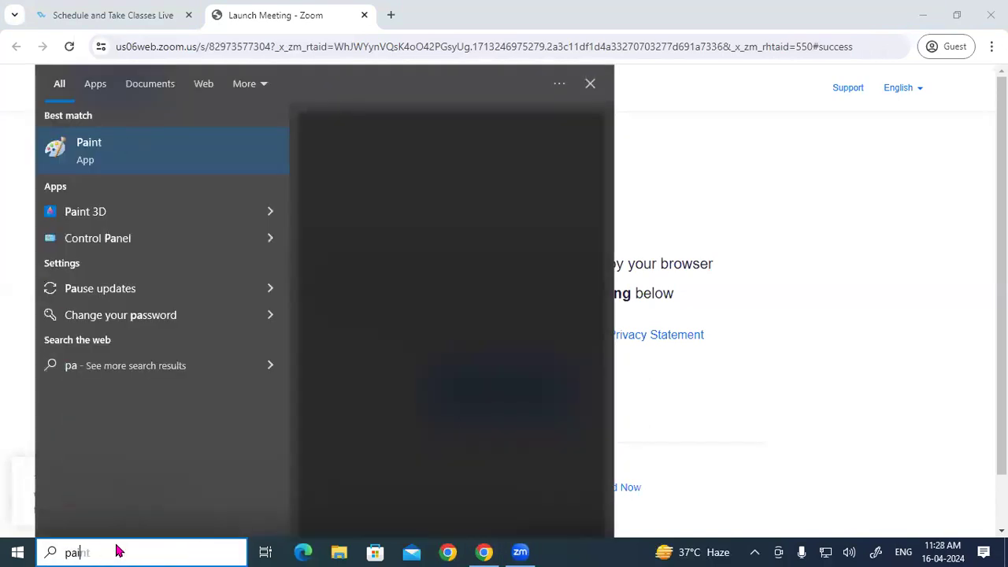
text(nt)
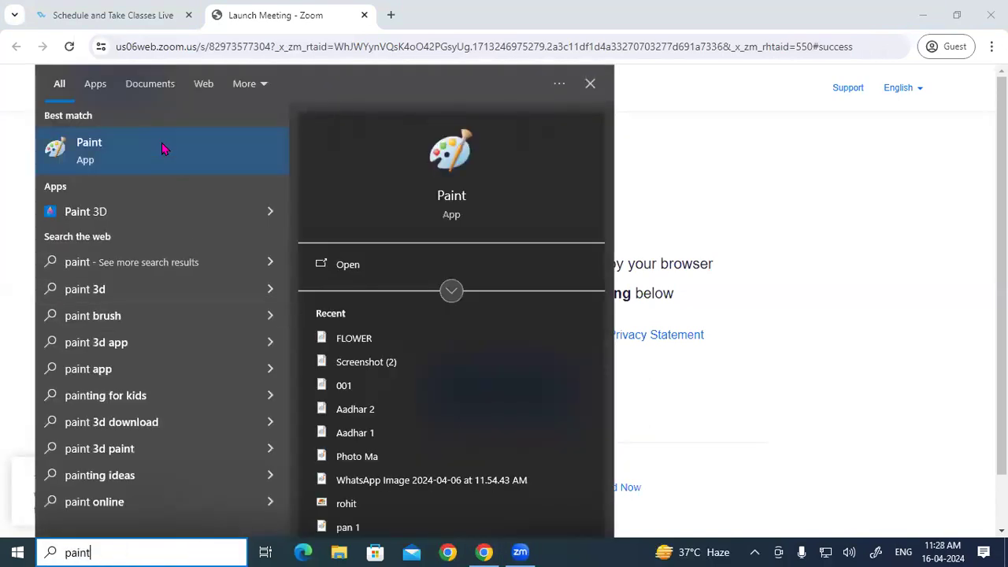
click(164, 149)
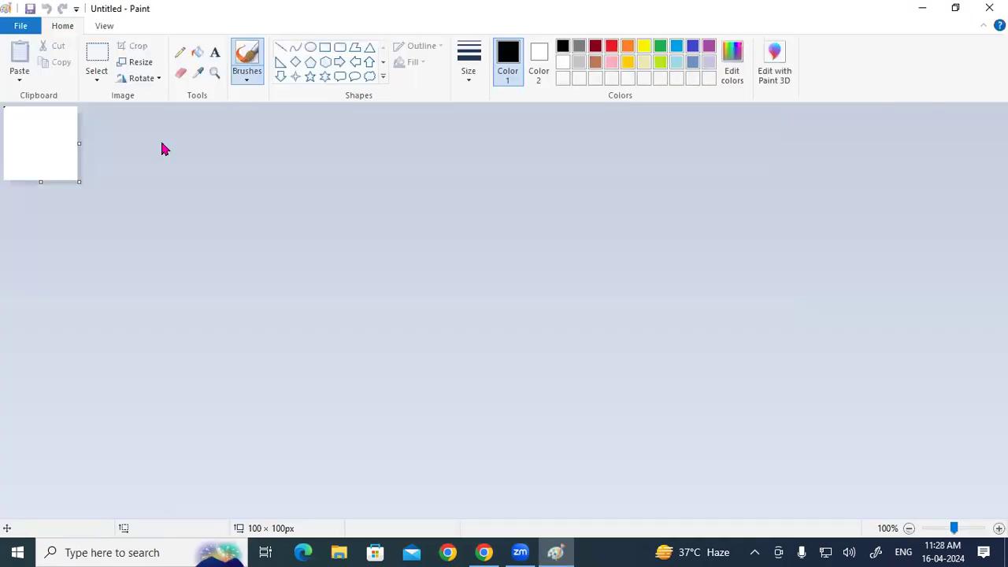
click(989, 8)
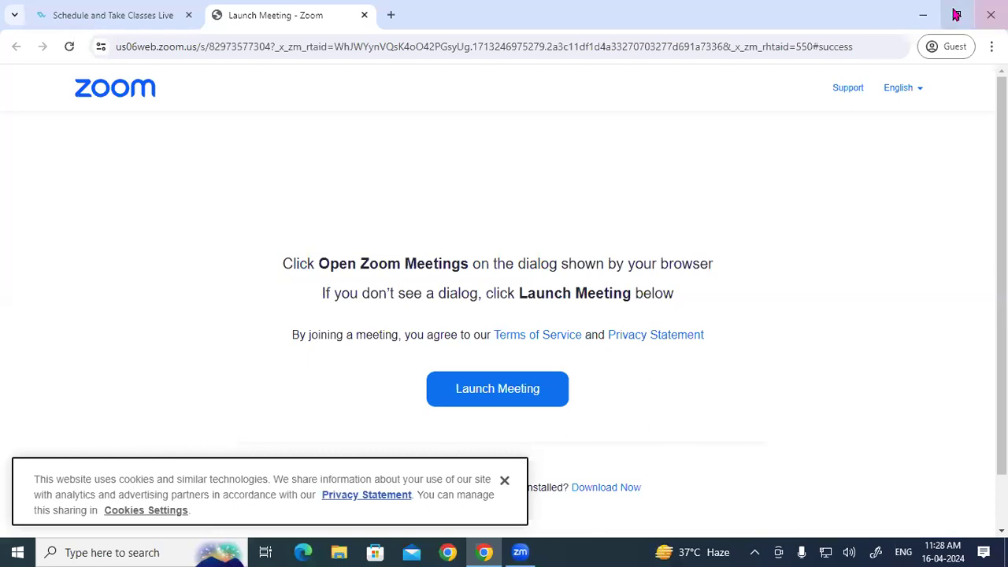
Step: Shrink the browser window to expose the desktop and create a desktop shortcut for mspaint
click(955, 14)
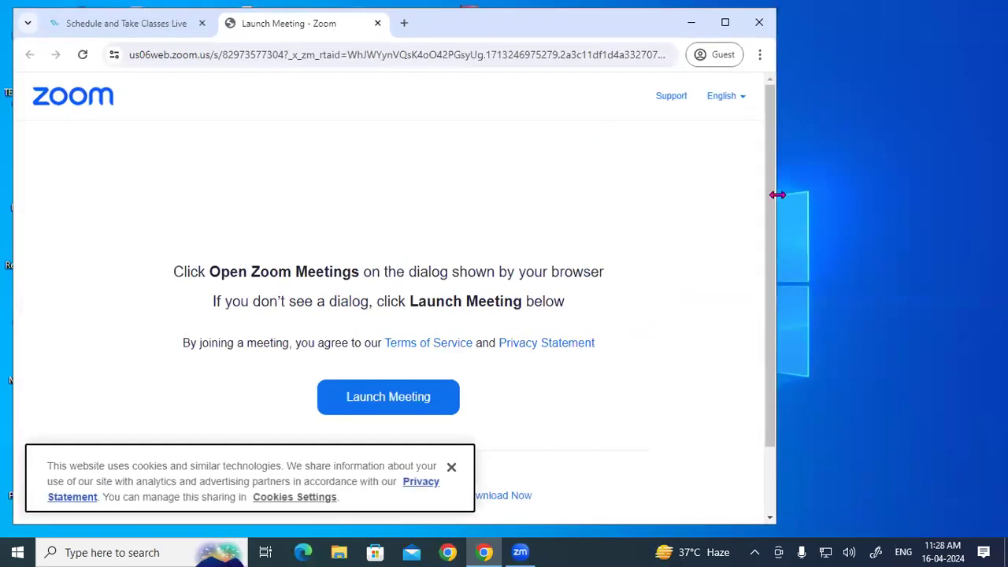
right_click(880, 78)
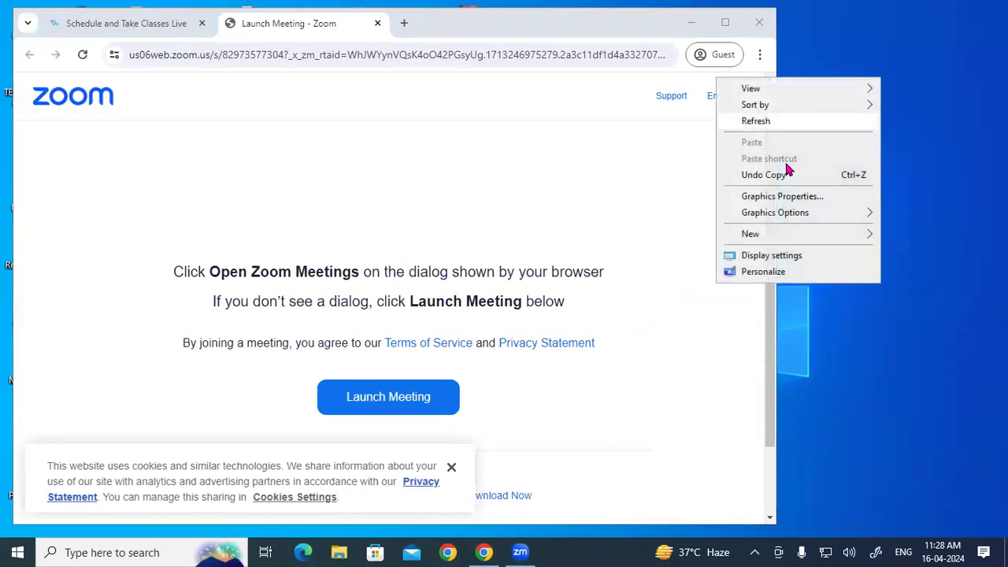
mouse_move(776, 233)
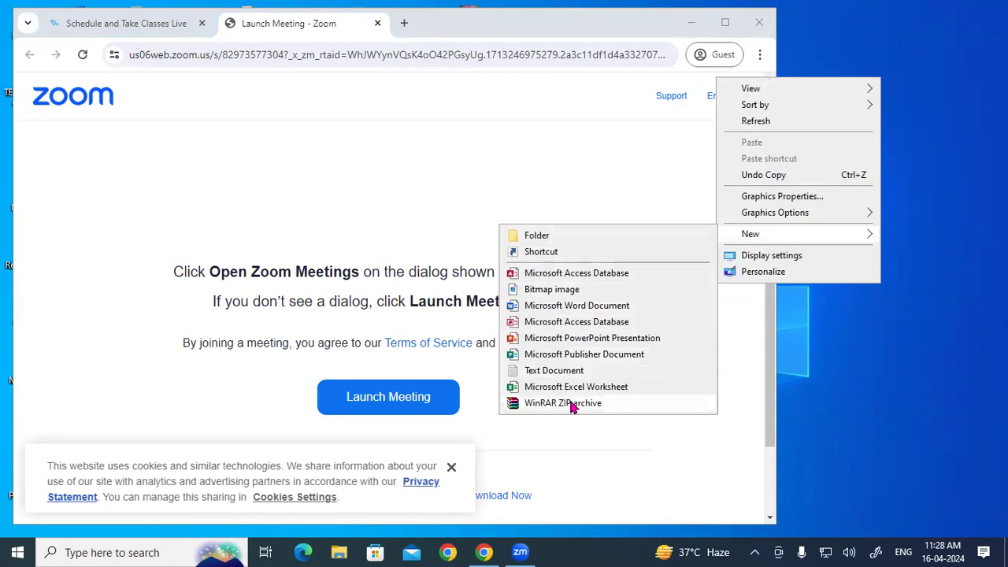
click(554, 252)
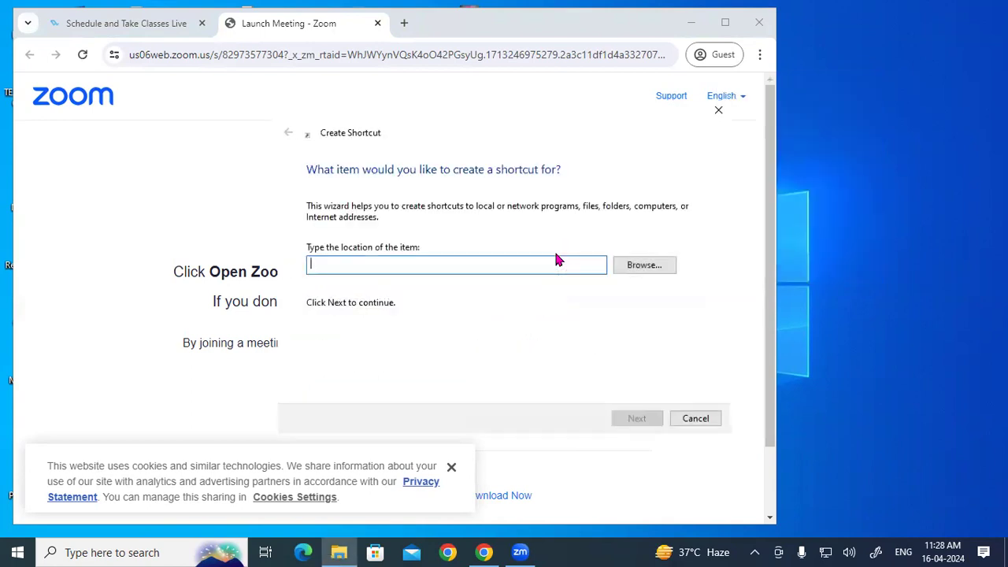
text(mspai)
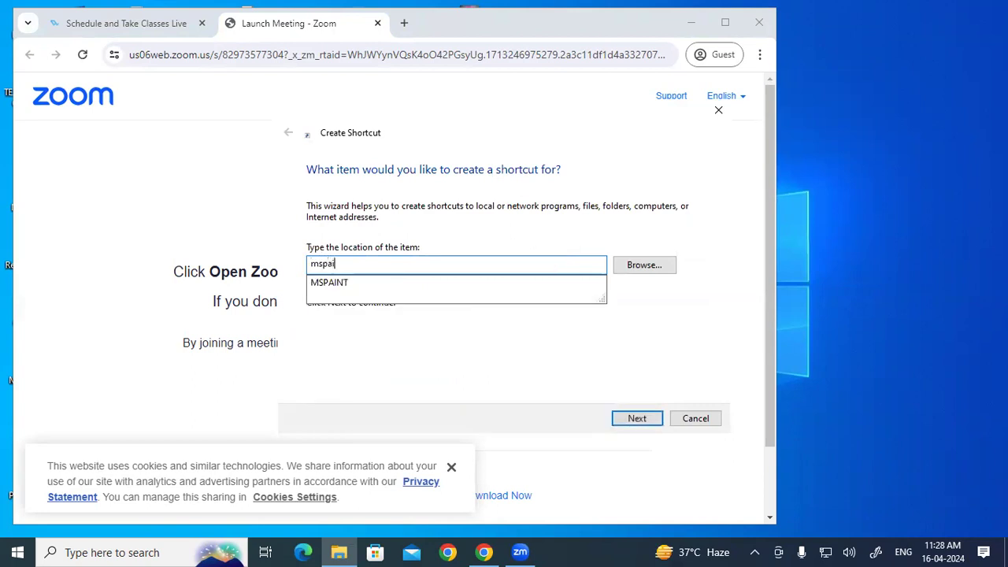
text(nt)
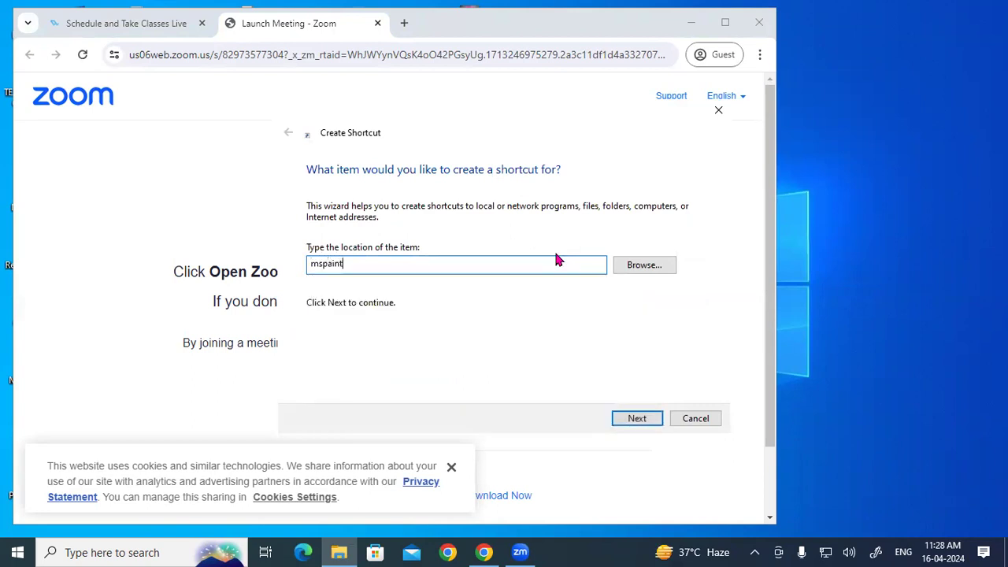
click(647, 423)
click(636, 418)
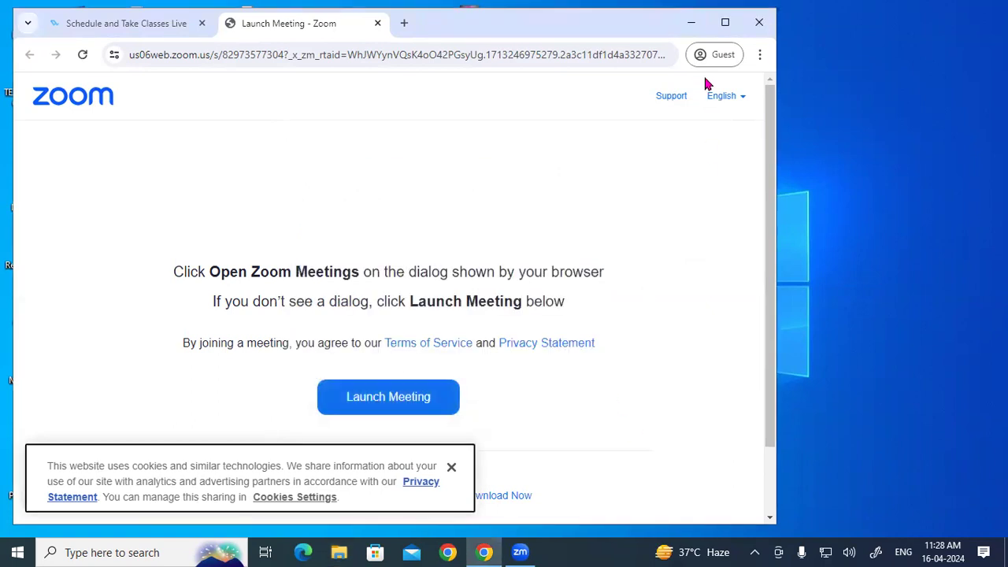
Step: Minimize the browser and create a desktop shortcut with mspaint as the item location, keeping the name mspaint
click(690, 23)
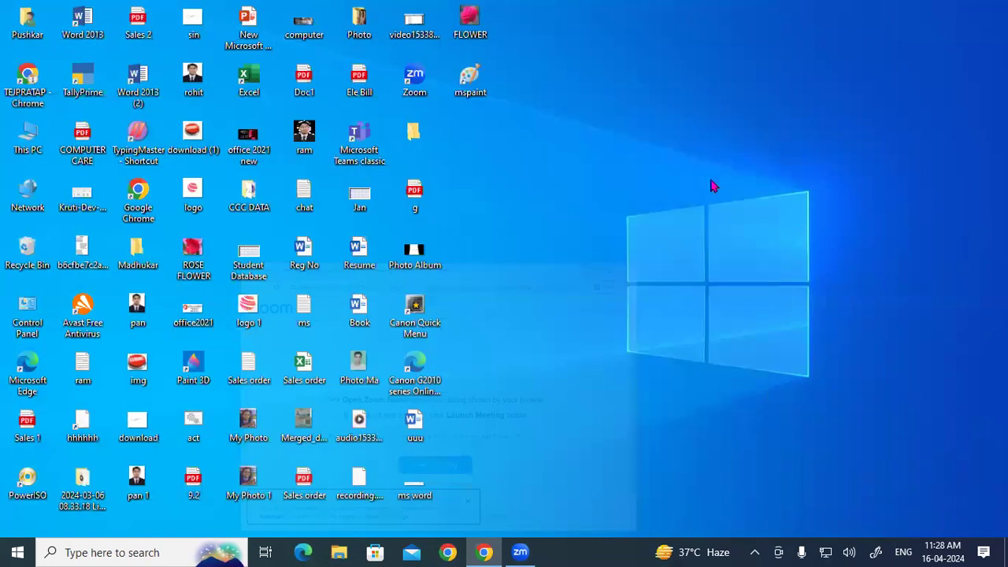
right_click(581, 57)
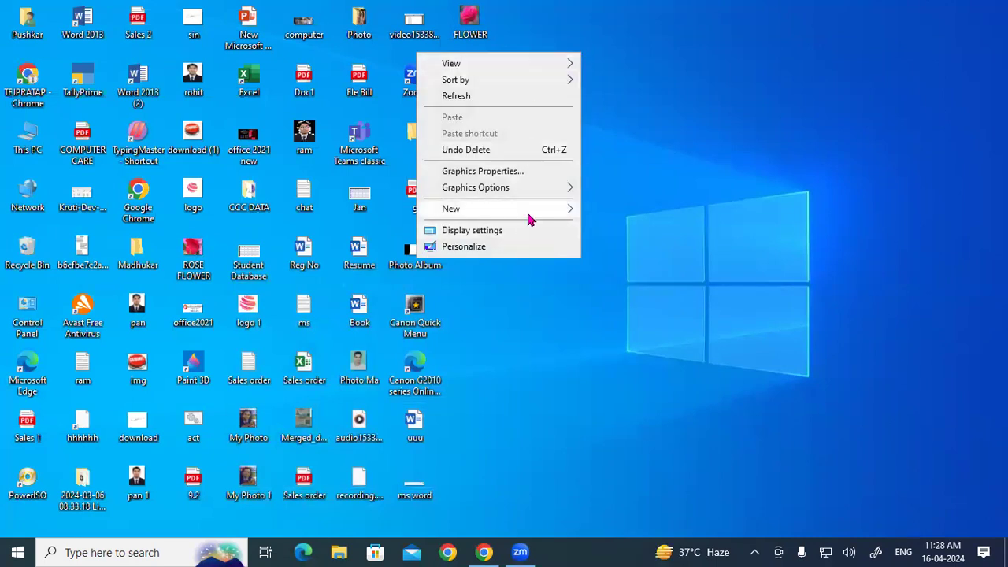
mouse_move(526, 213)
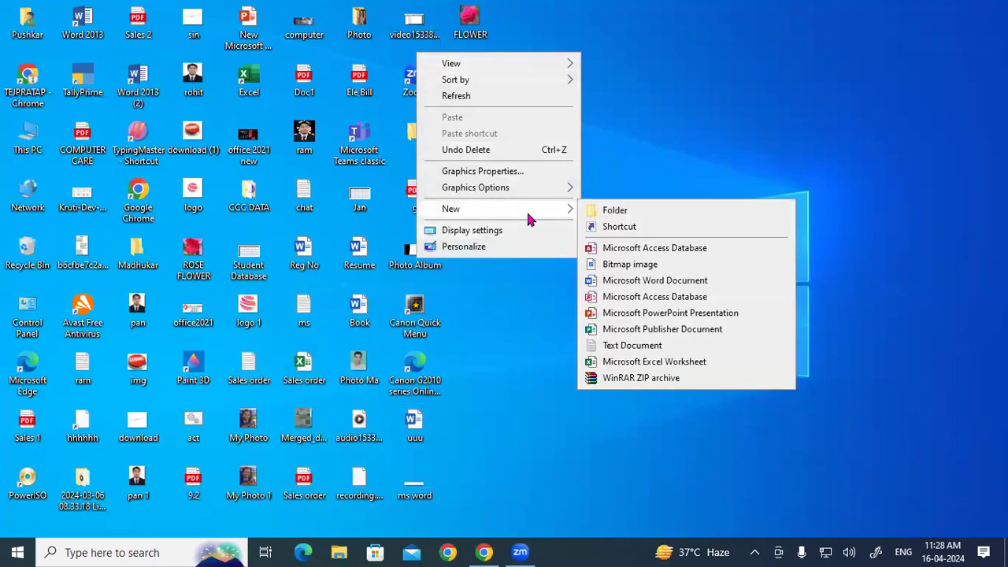
click(619, 227)
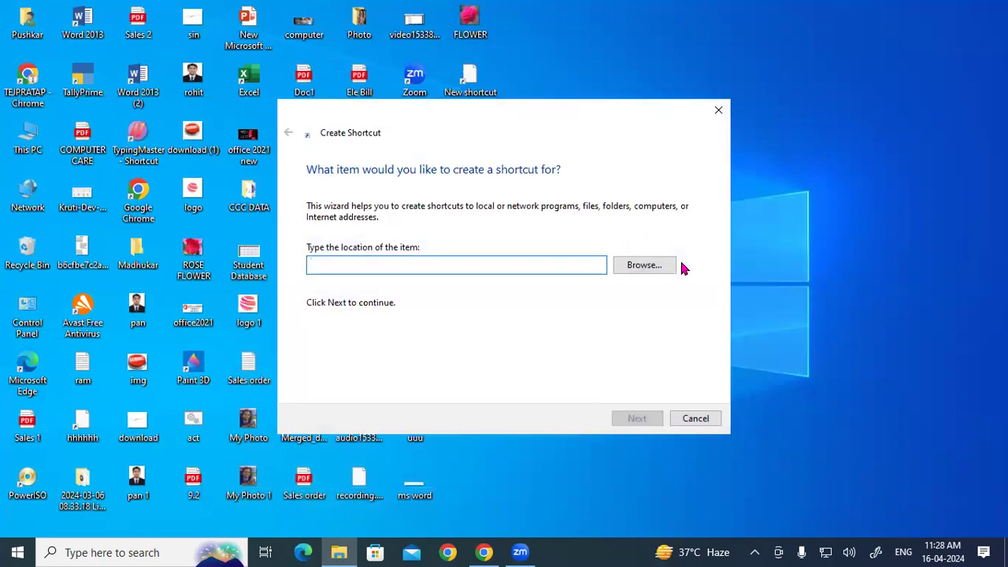
click(461, 268)
text(mspaint)
click(461, 268)
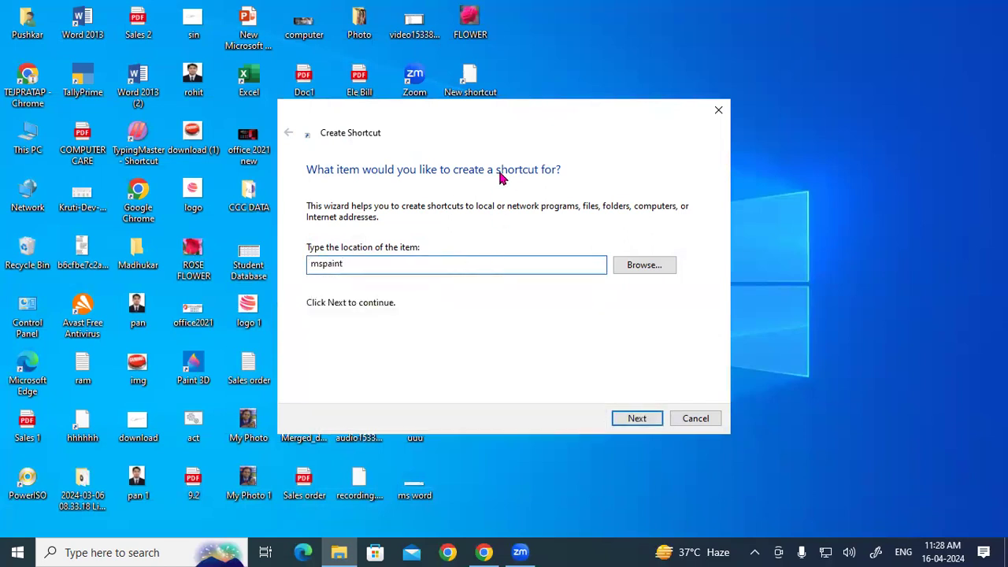
drag(565, 106, 599, 59)
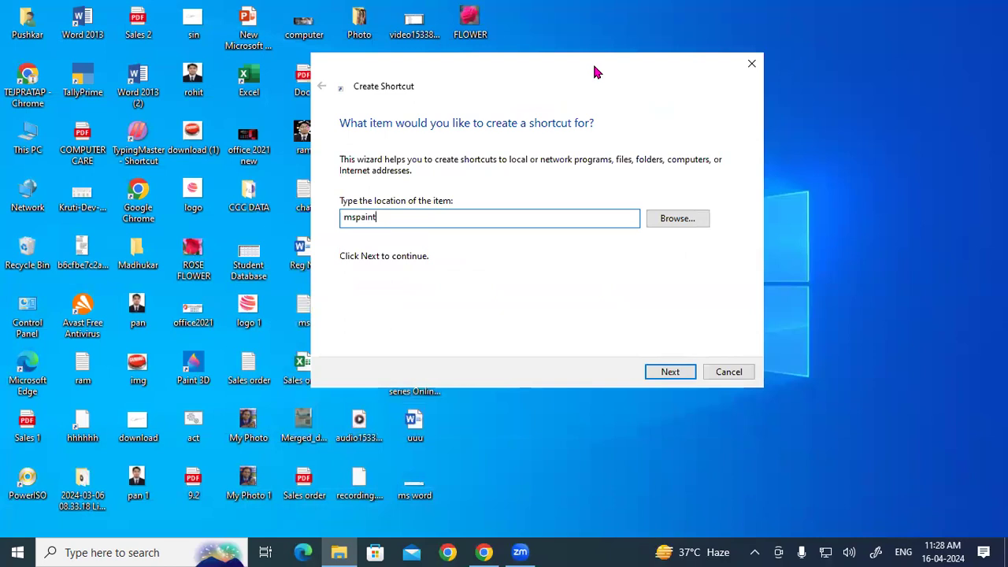
click(671, 372)
click(688, 372)
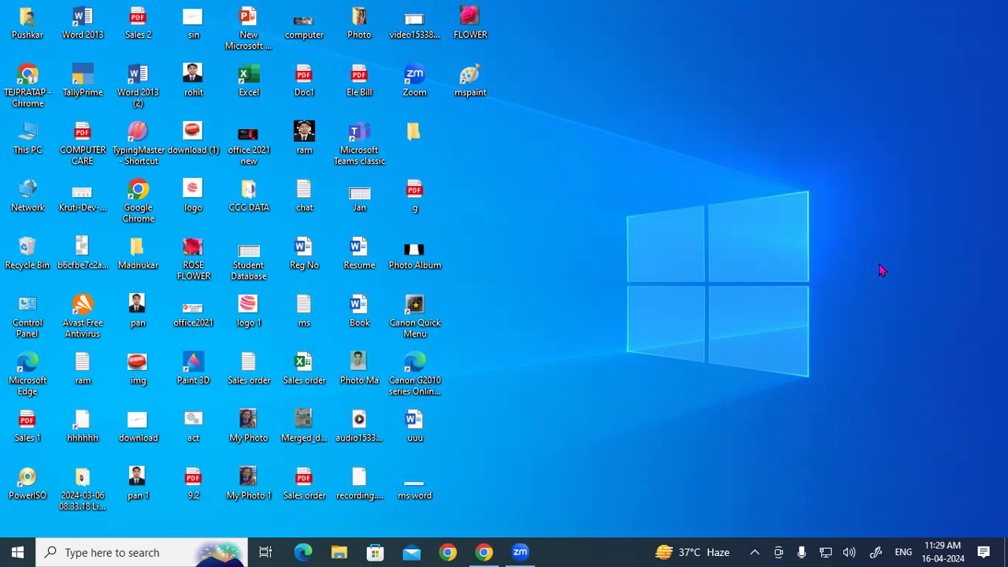
Step: Open Paint from the mspaint desktop shortcut and enlarge the blank canvas to about 1318 × 544 px
double_click(469, 77)
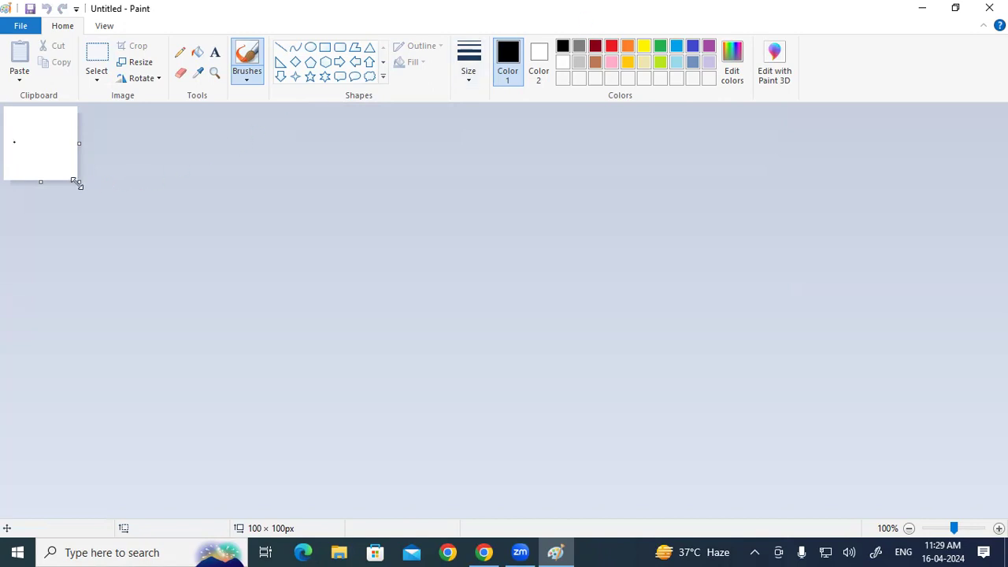
drag(76, 182, 978, 510)
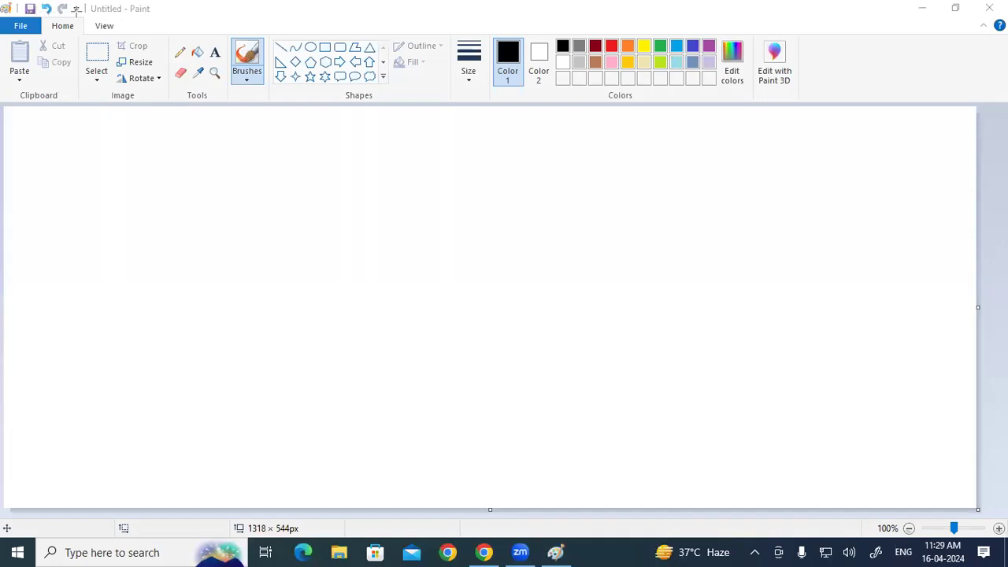
drag(88, 1, 1007, 17)
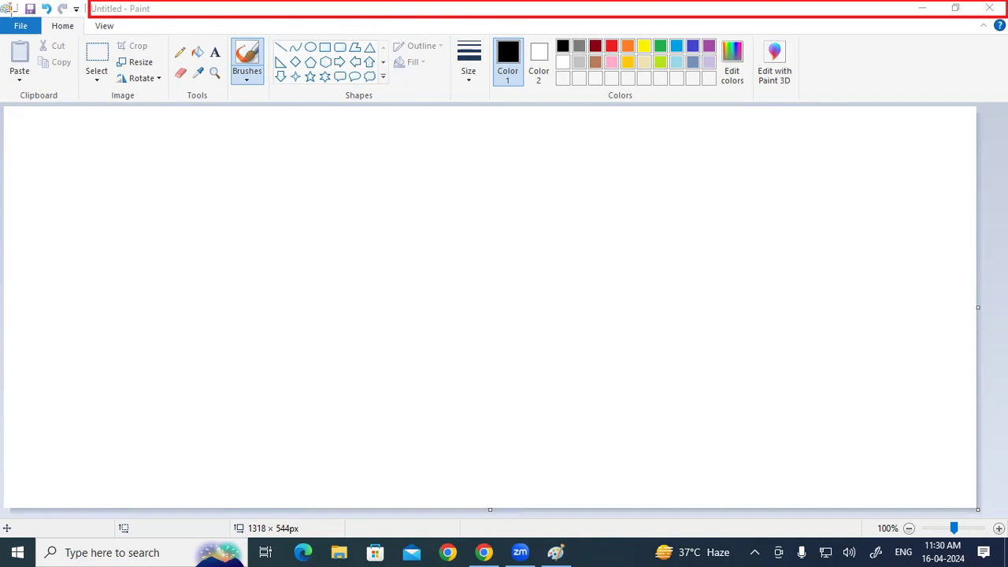
drag(3, 7, 114, 16)
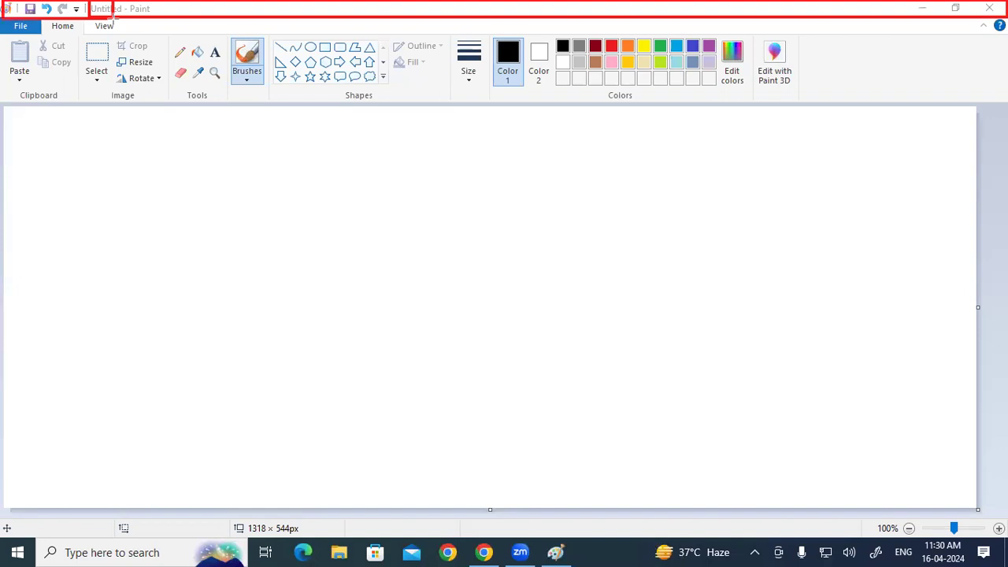
mouse_move(8, 19)
mouse_down()
mouse_move(37, 34)
mouse_move(128, 37)
mouse_up()
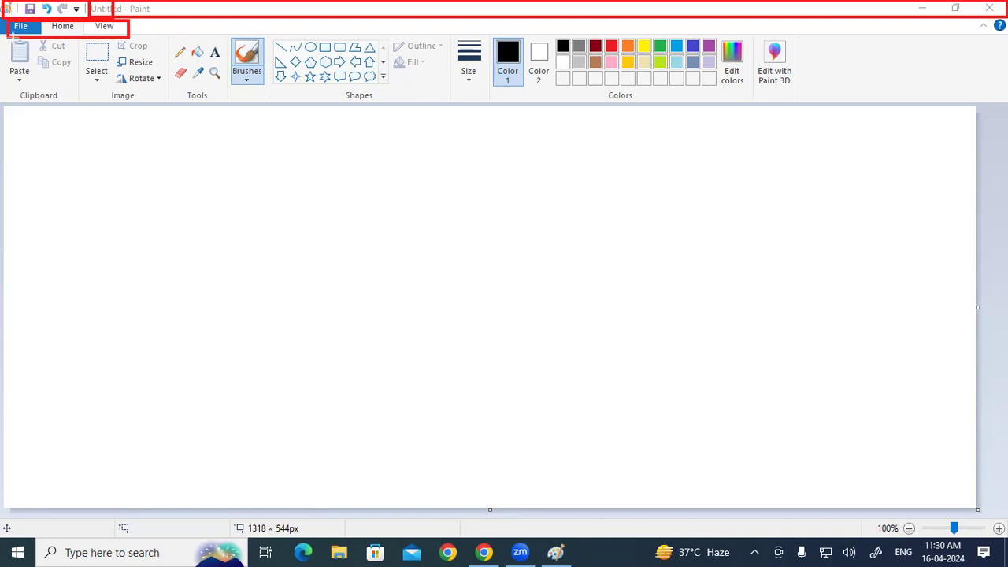
mouse_move(11, 37)
mouse_down()
mouse_move(138, 79)
mouse_move(379, 96)
mouse_move(657, 106)
mouse_move(905, 104)
mouse_move(919, 93)
mouse_up()
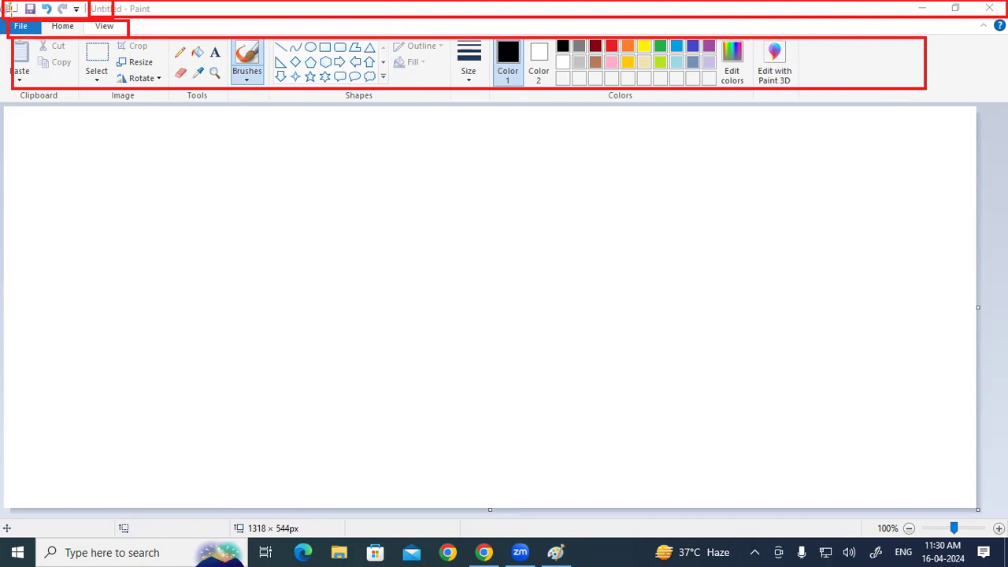
mouse_move(9, 87)
mouse_down()
mouse_move(68, 107)
mouse_move(222, 108)
mouse_up()
drag(325, 88, 395, 110)
drag(588, 90, 647, 118)
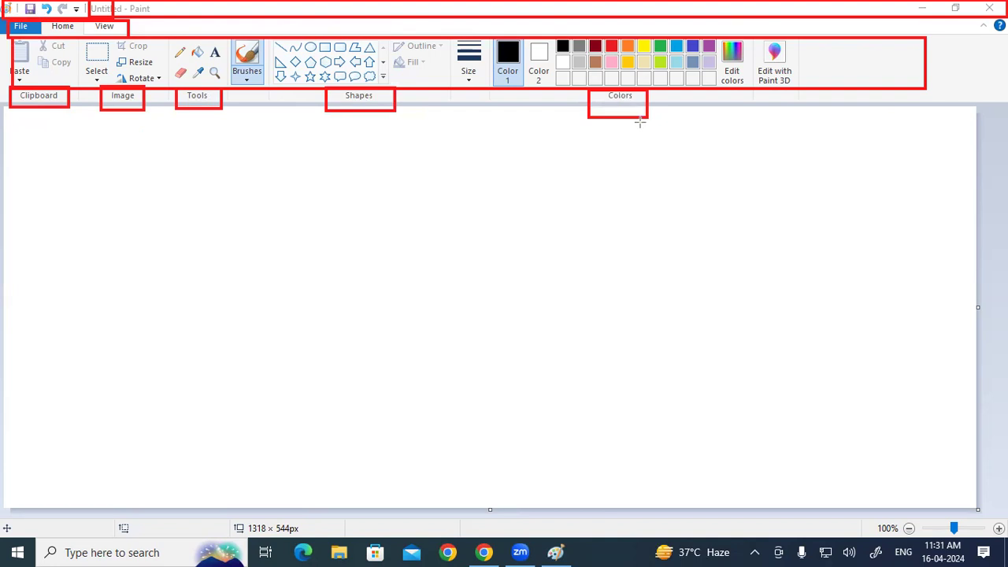
drag(11, 126, 912, 473)
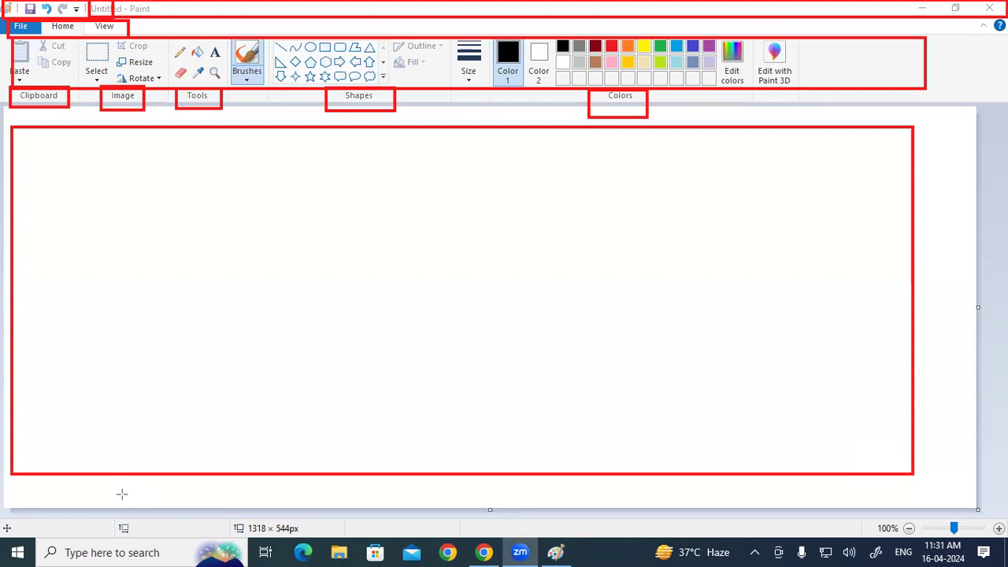
mouse_move(197, 515)
mouse_down()
mouse_move(355, 541)
mouse_move(833, 562)
mouse_move(1006, 535)
mouse_up()
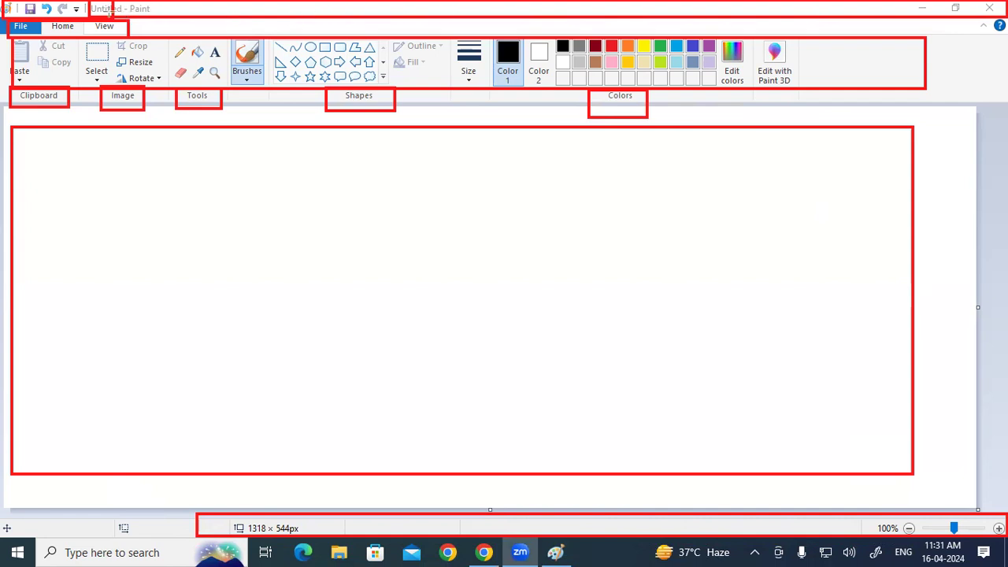
drag(82, 0, 211, 14)
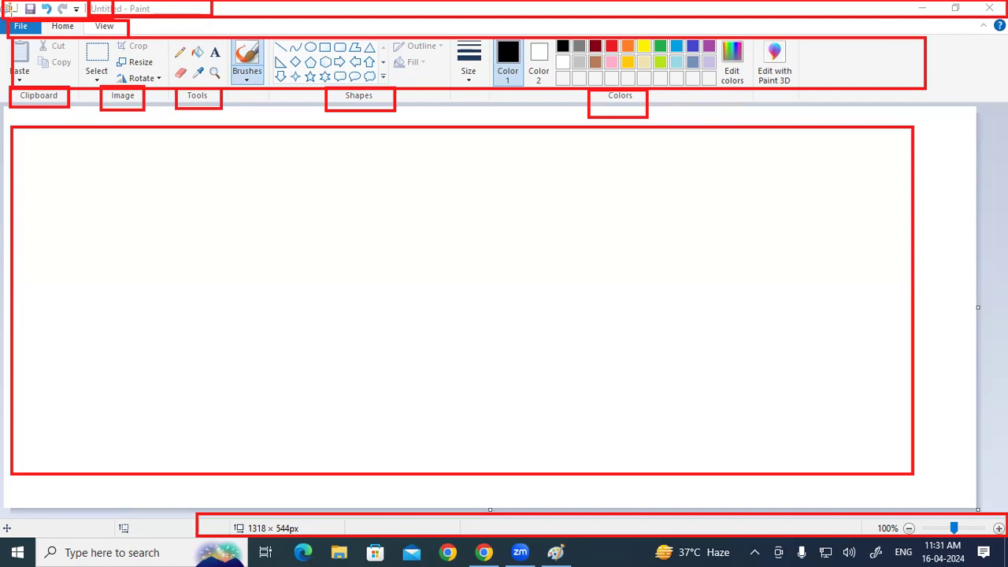
drag(4, 2, 55, 18)
mouse_move(8, 34)
mouse_down()
mouse_move(234, 75)
mouse_move(984, 127)
mouse_move(1006, 89)
mouse_move(962, 94)
mouse_up()
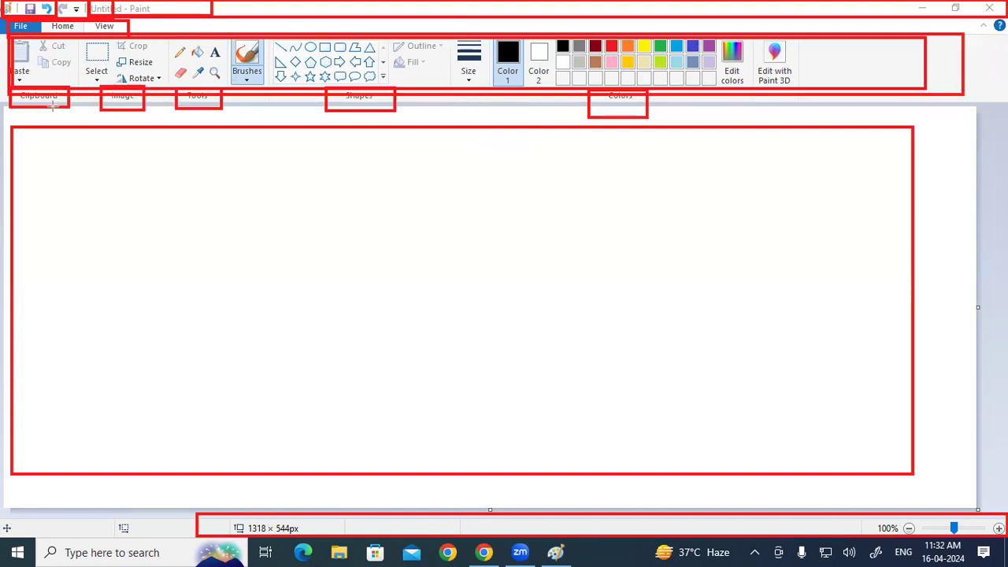
mouse_move(7, 87)
mouse_down()
mouse_move(113, 110)
mouse_move(229, 110)
mouse_up()
drag(319, 82, 412, 110)
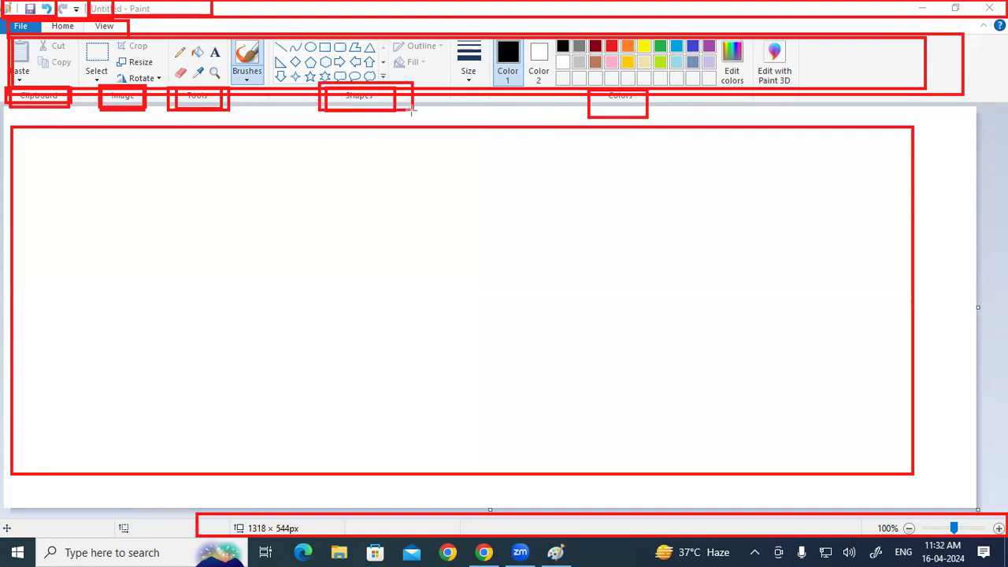
drag(21, 131, 905, 468)
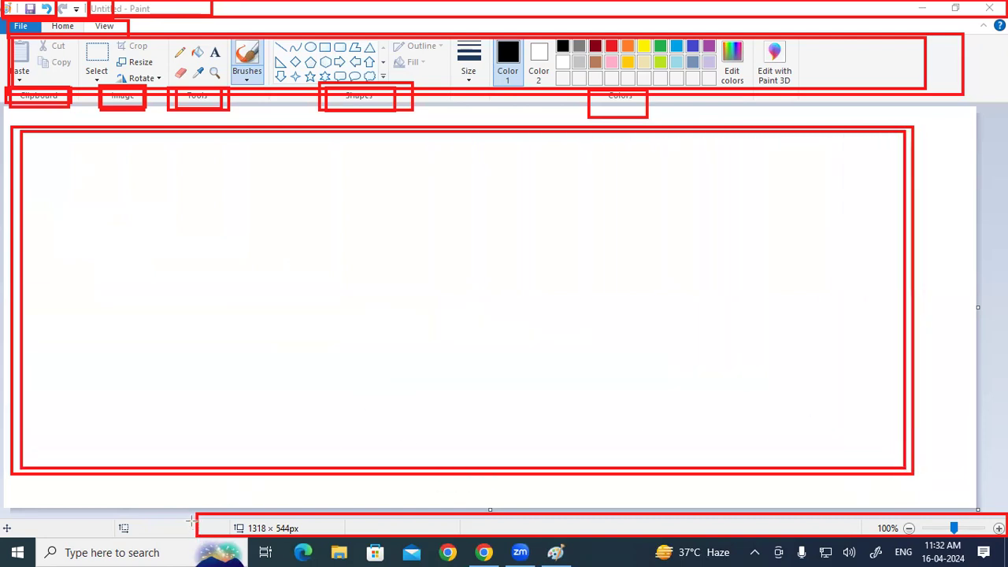
drag(193, 507, 984, 538)
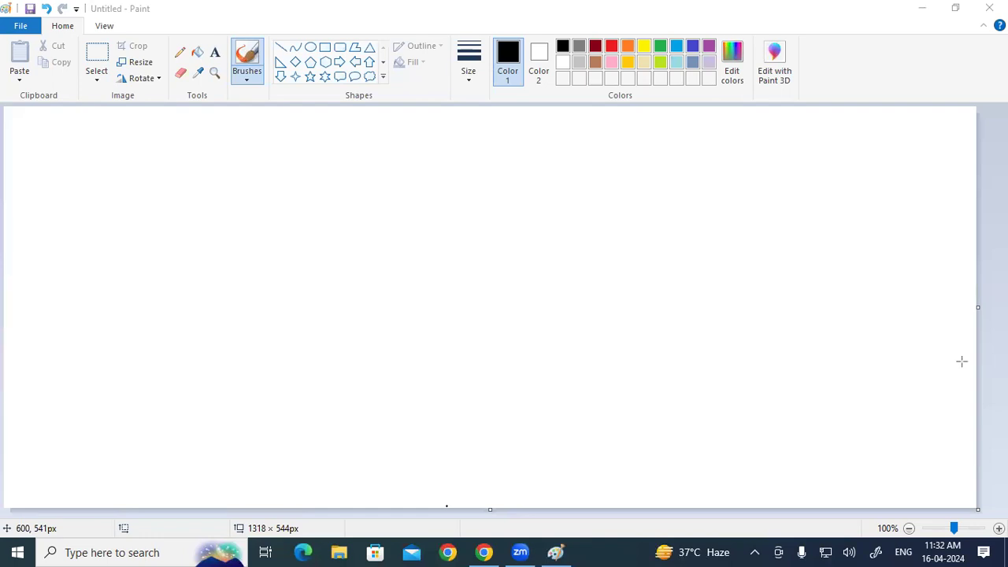
Step: Draw a thin black wavy freehand line across the canvas with the Pencil
click(179, 53)
click(180, 54)
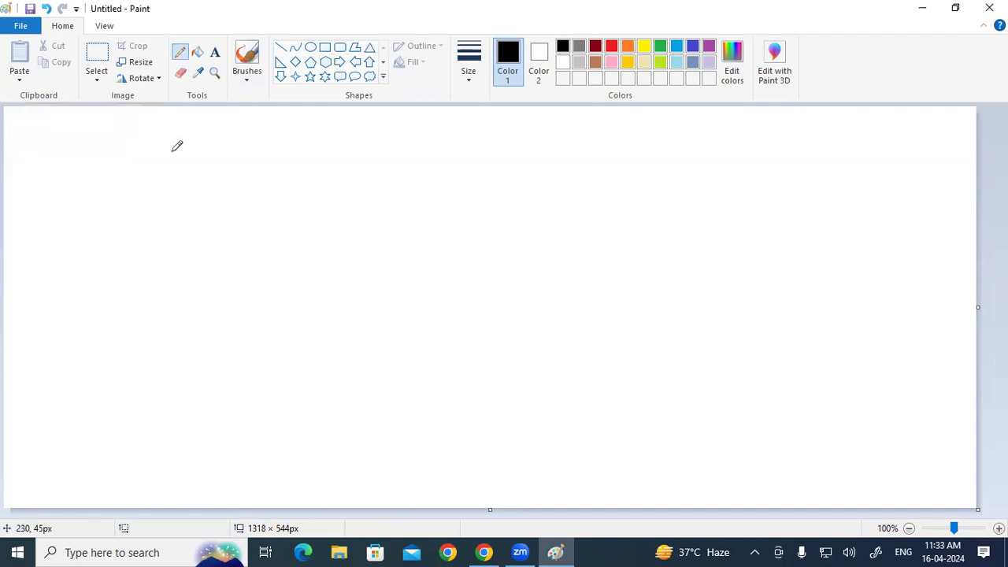
mouse_move(119, 182)
mouse_down()
mouse_move(182, 204)
mouse_move(154, 248)
mouse_move(245, 209)
mouse_move(489, 230)
mouse_move(540, 298)
mouse_move(755, 323)
mouse_move(905, 370)
mouse_move(882, 364)
mouse_up()
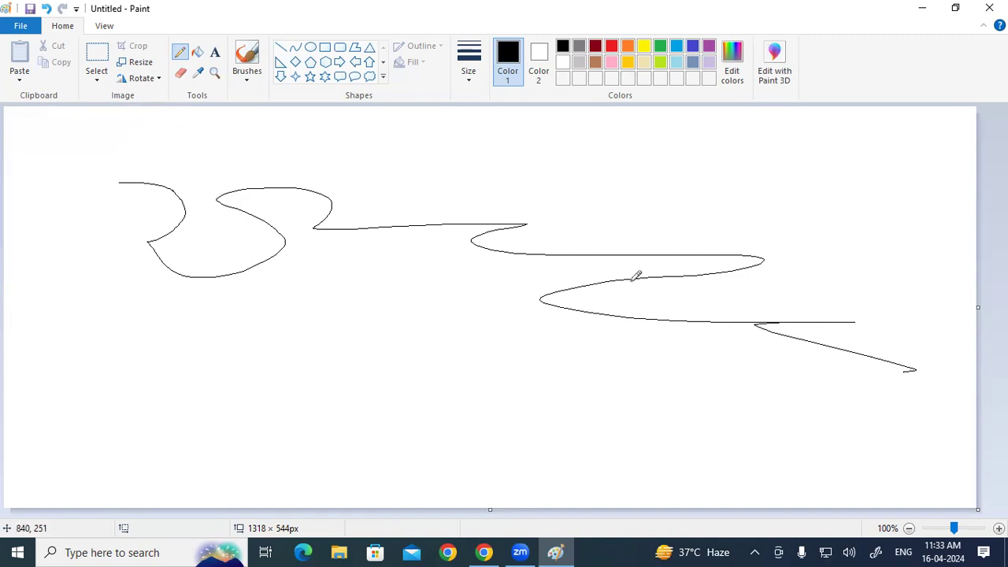
Step: Set the Pencil to the thickest line size and draw a looping freehand line over the thin one
click(467, 64)
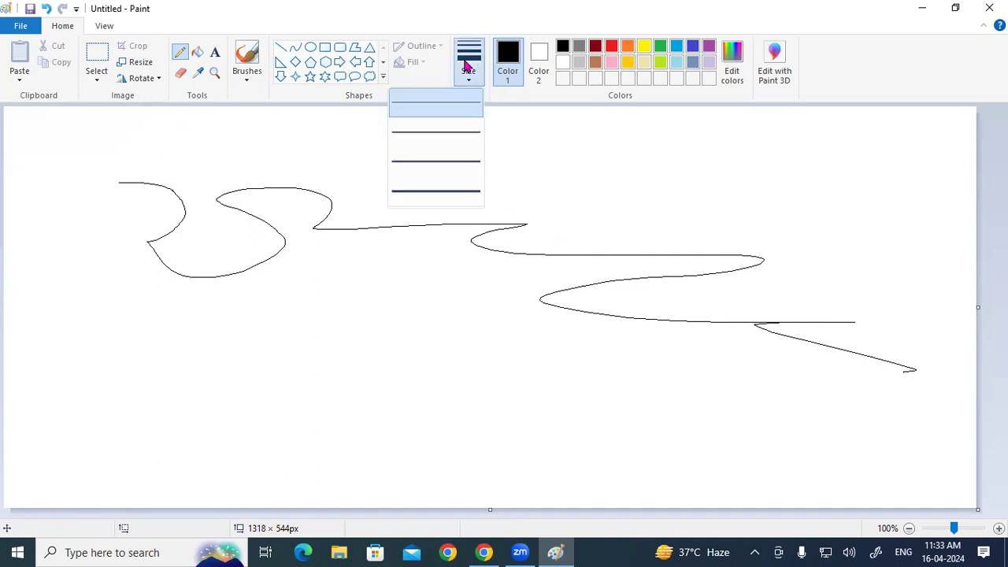
click(439, 192)
mouse_move(110, 271)
mouse_down()
mouse_move(236, 325)
mouse_move(364, 286)
mouse_move(339, 187)
mouse_move(403, 315)
mouse_move(304, 318)
mouse_move(614, 250)
mouse_move(674, 311)
mouse_up()
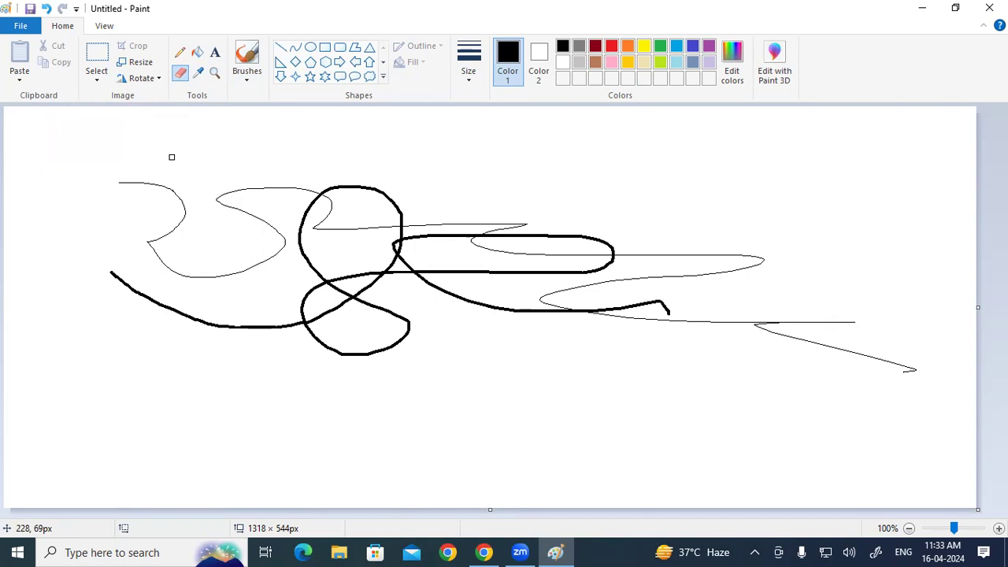
Step: Enlarge the Eraser and erase both freehand lines from the canvas
key(ctrl+plus)
mouse_move(97, 180)
mouse_down()
mouse_move(310, 255)
mouse_move(576, 284)
mouse_move(709, 262)
mouse_move(786, 262)
mouse_move(381, 254)
mouse_move(608, 252)
mouse_move(638, 239)
mouse_move(376, 233)
mouse_move(340, 209)
mouse_move(124, 196)
mouse_move(319, 182)
mouse_move(31, 204)
mouse_move(94, 287)
mouse_move(255, 326)
mouse_move(438, 323)
mouse_move(355, 354)
mouse_move(632, 322)
mouse_move(858, 326)
mouse_move(541, 301)
mouse_move(896, 307)
mouse_move(707, 362)
mouse_move(900, 381)
mouse_move(410, 180)
mouse_up()
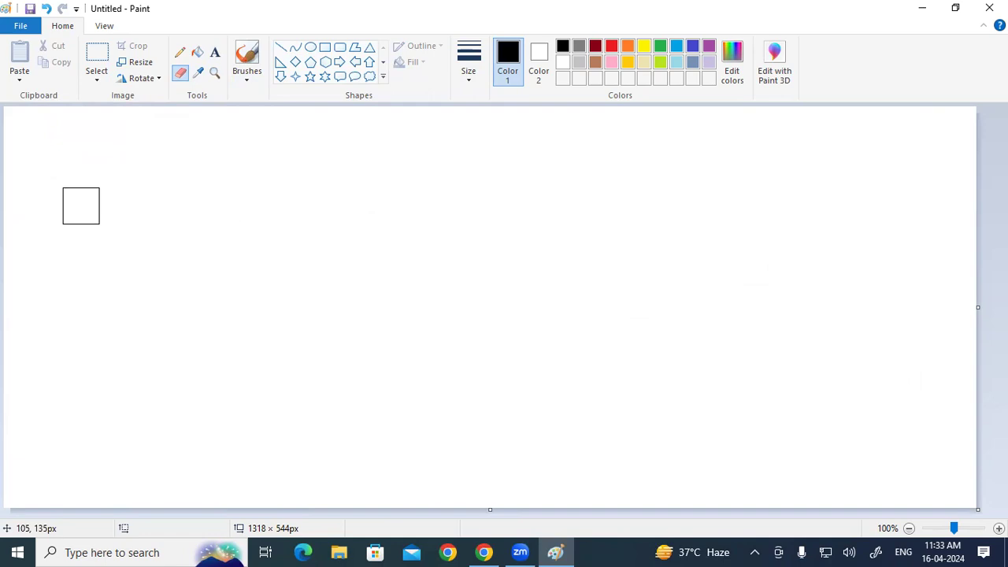
Step: Shrink the Eraser in several stages and enlarge it again
key(ctrl+minus)
key(ctrl+minus)
key(ctrl+minus)
key(ctrl+minus)
key(ctrl+minus)
key(ctrl+minus)
key(ctrl+minus)
key(ctrl+minus)
key(ctrl+plus)
key(ctrl+plus)
key(ctrl+plus)
key(ctrl+plus)
key(ctrl+plus)
key(ctrl+plus)
key(ctrl+plus)
key(ctrl+plus)
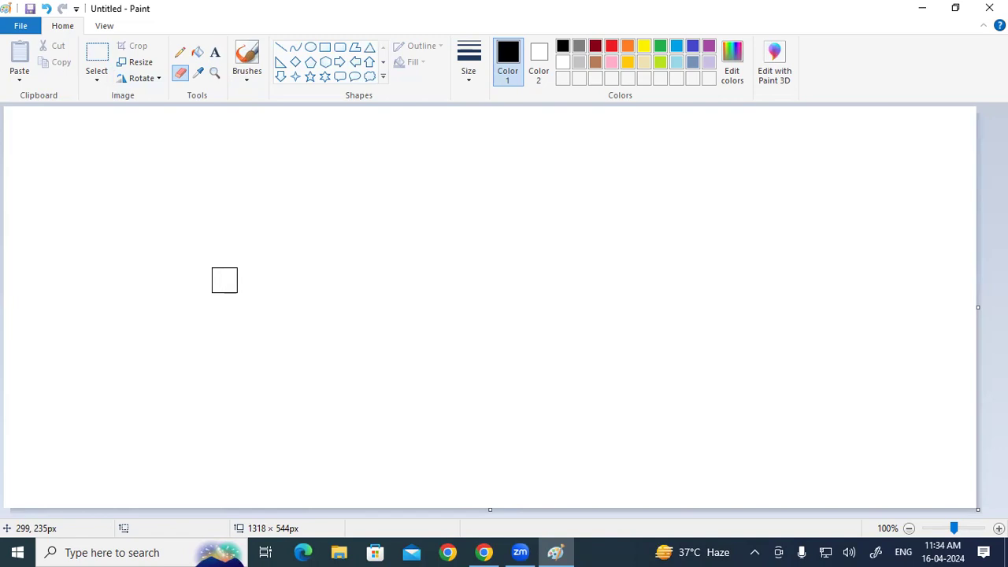
Step: Draw a thick black freehand scribble across the canvas with the Pencil and erase it completely
click(187, 59)
mouse_move(93, 151)
mouse_down()
mouse_move(149, 218)
mouse_move(189, 169)
mouse_move(461, 250)
mouse_move(623, 195)
mouse_move(854, 279)
mouse_move(110, 274)
mouse_move(155, 395)
mouse_move(309, 414)
mouse_up()
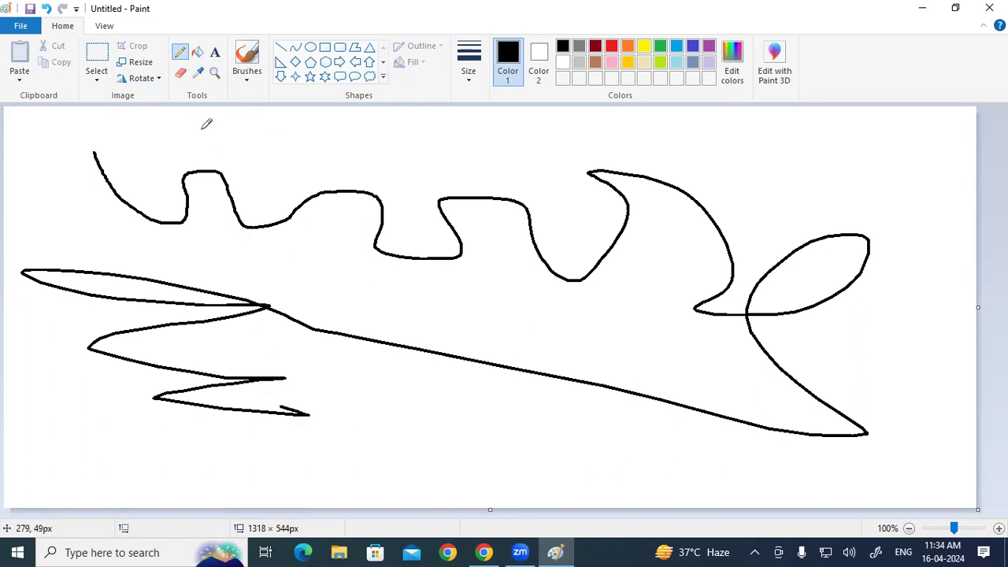
click(180, 73)
mouse_move(92, 146)
mouse_down()
mouse_move(137, 195)
mouse_move(207, 180)
mouse_move(170, 186)
mouse_move(155, 209)
mouse_move(171, 224)
mouse_move(226, 185)
mouse_move(457, 230)
mouse_move(214, 236)
mouse_move(267, 208)
mouse_move(315, 221)
mouse_move(305, 209)
mouse_move(222, 219)
mouse_move(96, 198)
mouse_move(55, 267)
mouse_move(111, 298)
mouse_move(209, 322)
mouse_move(140, 281)
mouse_move(132, 314)
mouse_move(87, 335)
mouse_move(147, 345)
mouse_move(115, 334)
mouse_move(264, 312)
mouse_move(70, 348)
mouse_move(306, 387)
mouse_move(302, 395)
mouse_move(367, 431)
mouse_move(356, 389)
mouse_move(484, 363)
mouse_move(382, 323)
mouse_move(723, 404)
mouse_move(701, 375)
mouse_move(818, 408)
mouse_move(809, 425)
mouse_move(871, 339)
mouse_move(745, 348)
mouse_move(861, 397)
mouse_move(970, 346)
mouse_move(691, 305)
mouse_move(701, 286)
mouse_move(780, 241)
mouse_move(941, 237)
mouse_move(732, 232)
mouse_move(755, 223)
mouse_move(547, 170)
mouse_move(439, 156)
mouse_move(674, 235)
mouse_move(580, 280)
mouse_move(417, 231)
mouse_move(548, 184)
mouse_move(554, 198)
mouse_move(373, 208)
mouse_move(388, 266)
mouse_move(957, 358)
mouse_move(799, 359)
mouse_move(834, 381)
mouse_move(745, 367)
mouse_up()
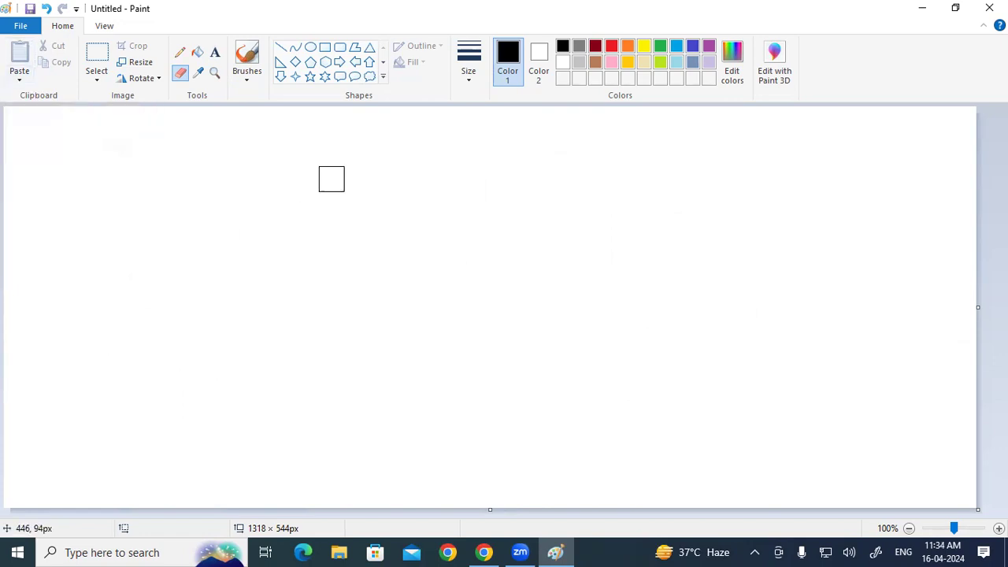
Step: Draw a five-point star about 85 × 80 px in the upper-left part of the canvas
click(314, 47)
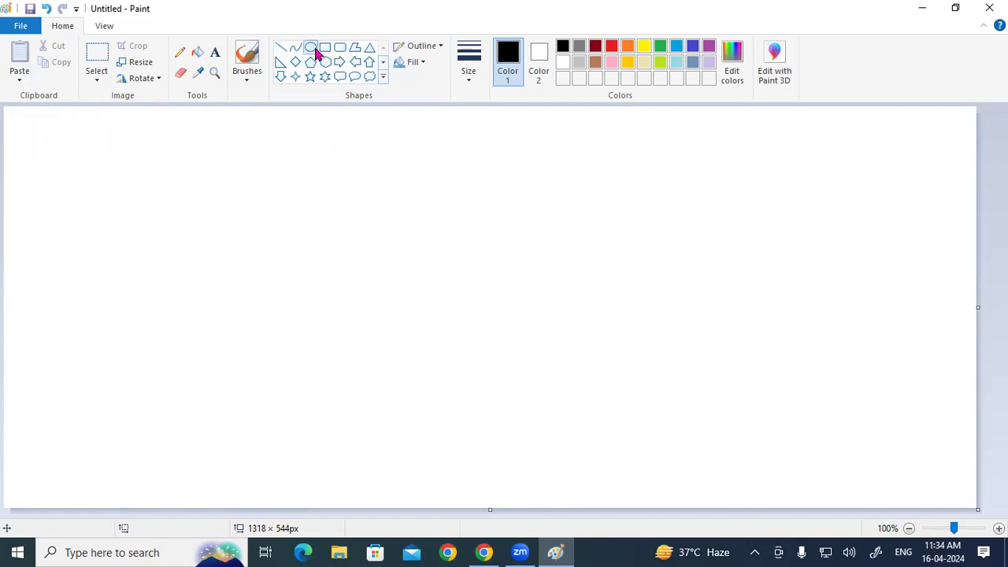
click(310, 77)
drag(147, 143, 205, 205)
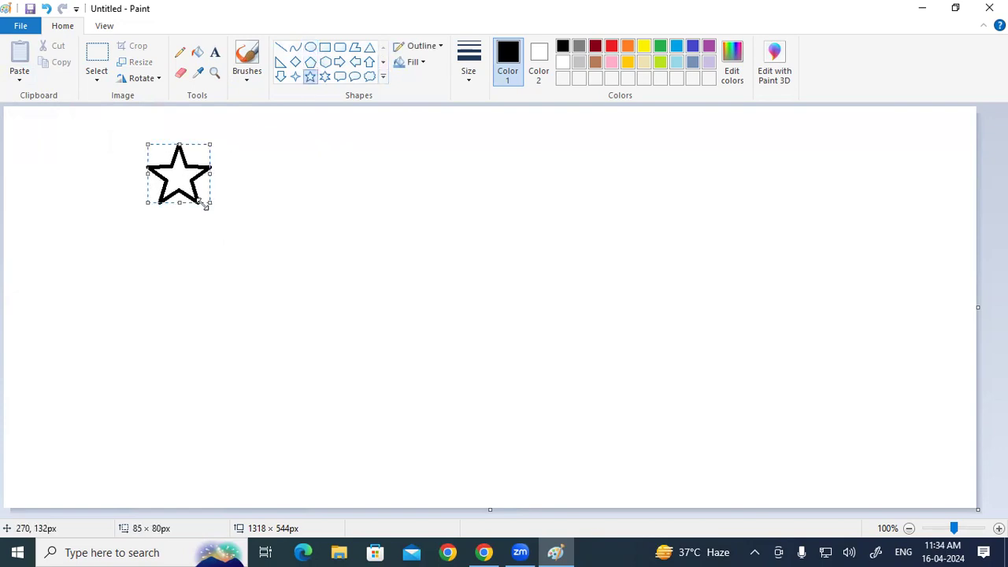
click(247, 232)
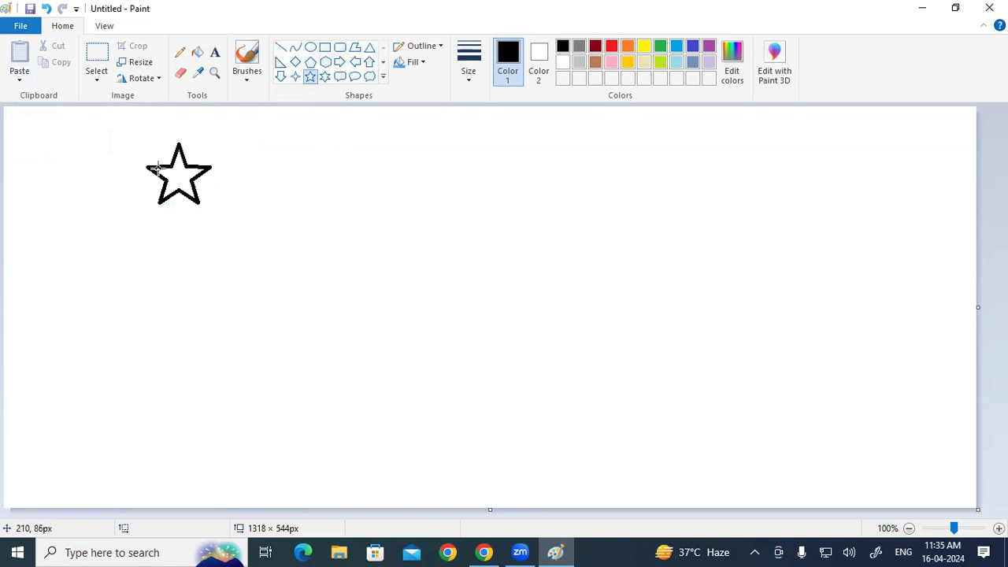
Step: Select the five-point star, place eight copies of it across the canvas, and clear the whole canvas
click(98, 60)
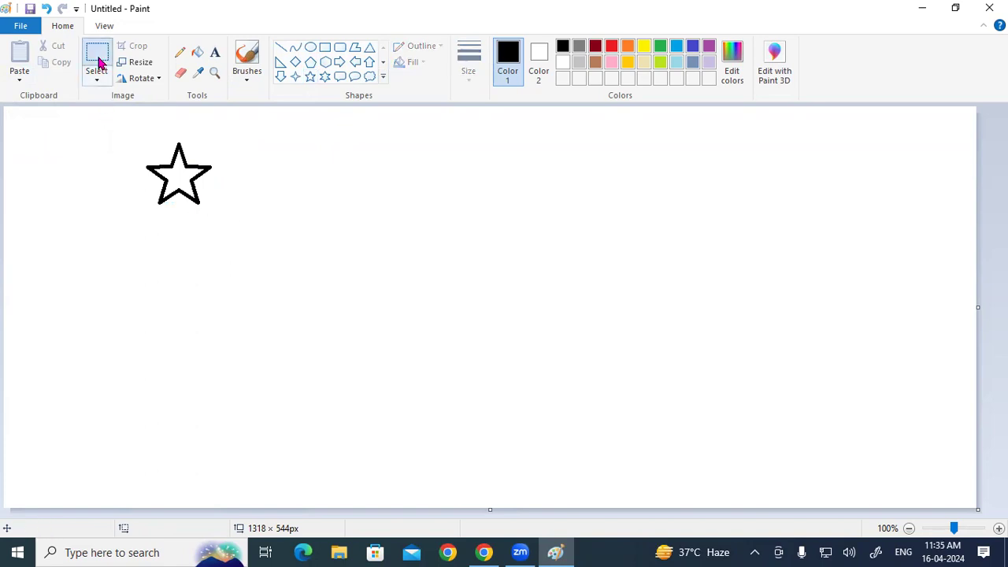
drag(146, 139, 212, 211)
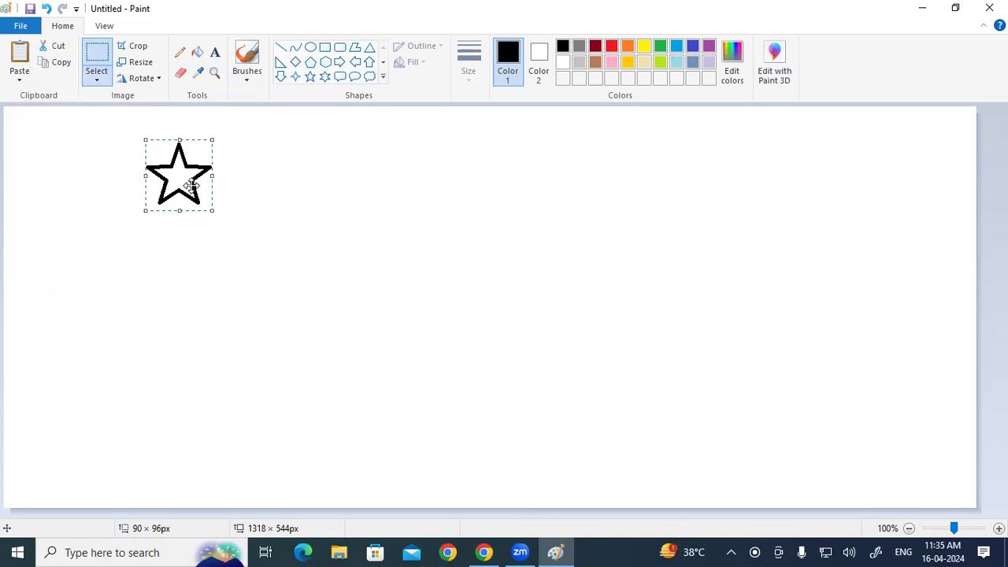
drag(193, 185, 585, 262)
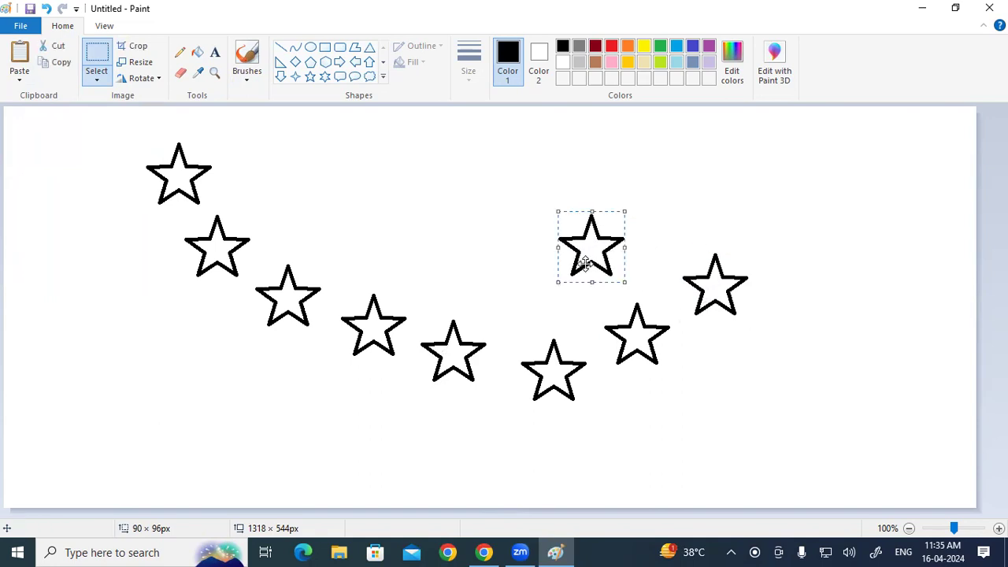
key(ctrl+a)
key(Delete)
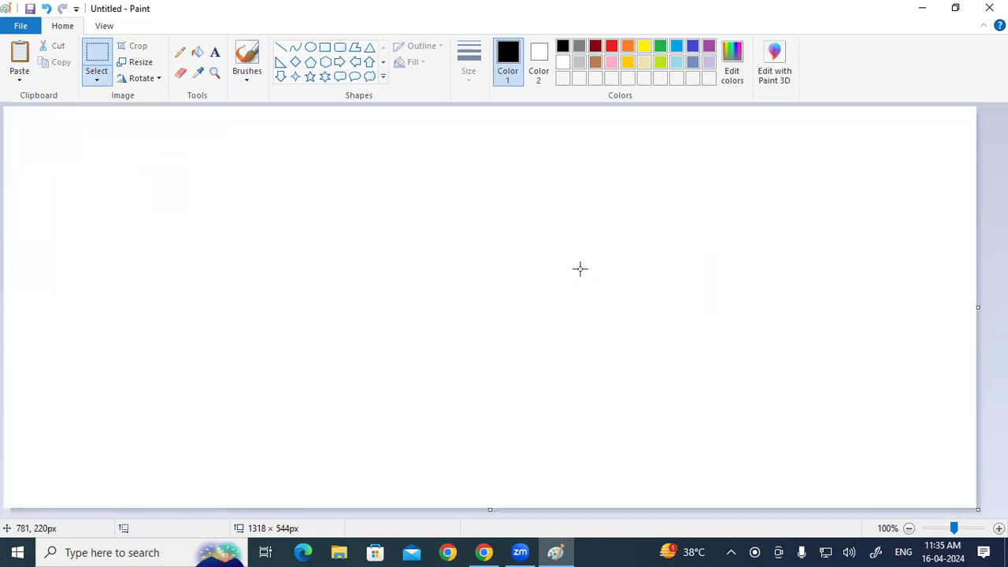
Step: Draw a six-point star about 65 × 67 px in the upper-left part of the canvas
click(325, 77)
drag(198, 191, 250, 241)
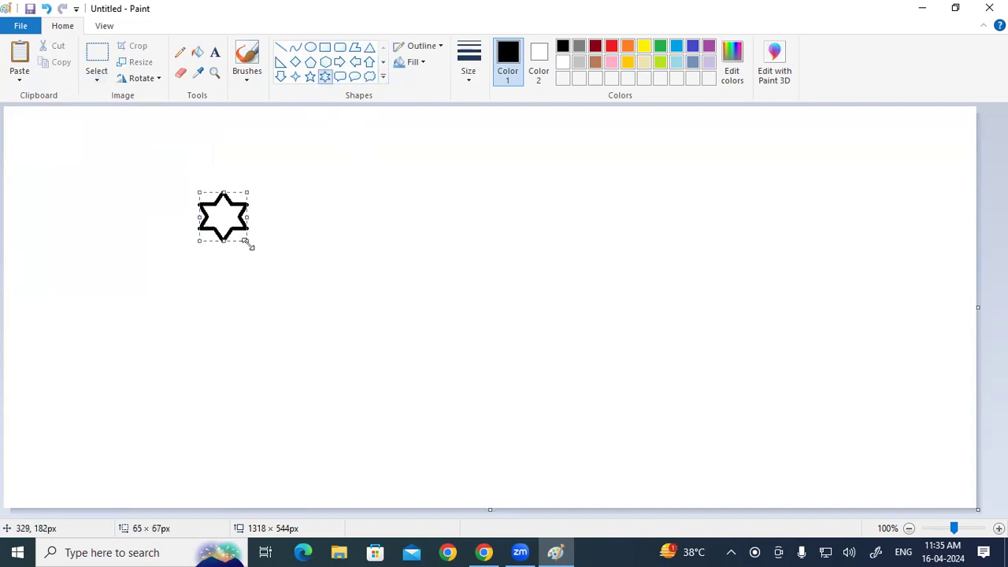
click(331, 266)
Step: Select the six-point star, scatter ten copies around it, and delete everything on the canvas
click(96, 58)
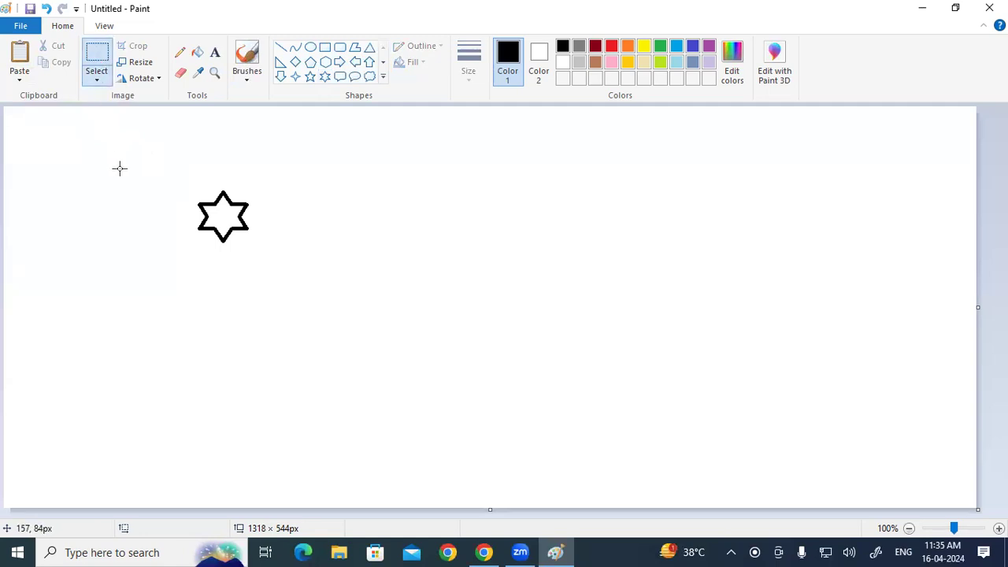
drag(195, 183, 255, 244)
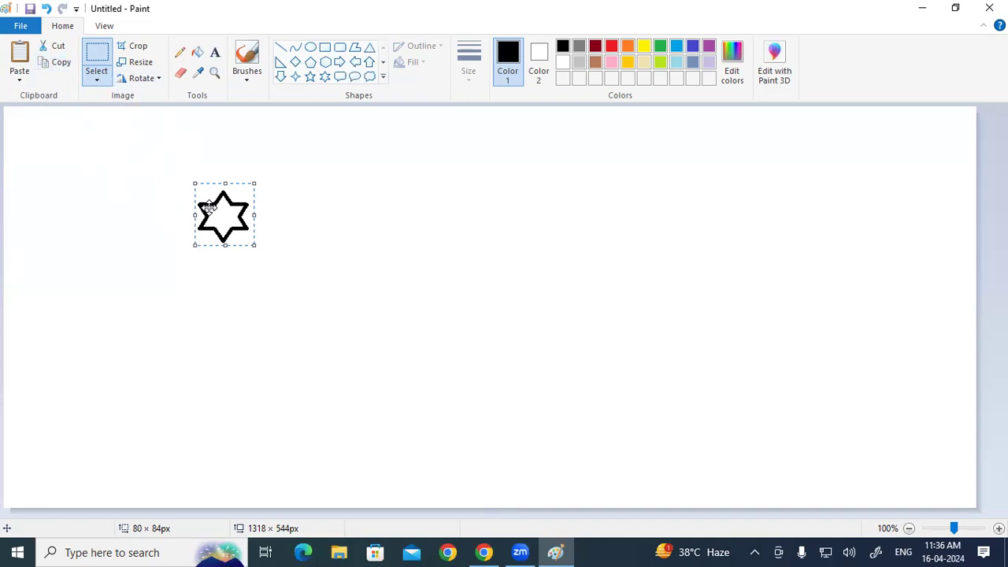
drag(209, 206, 235, 319)
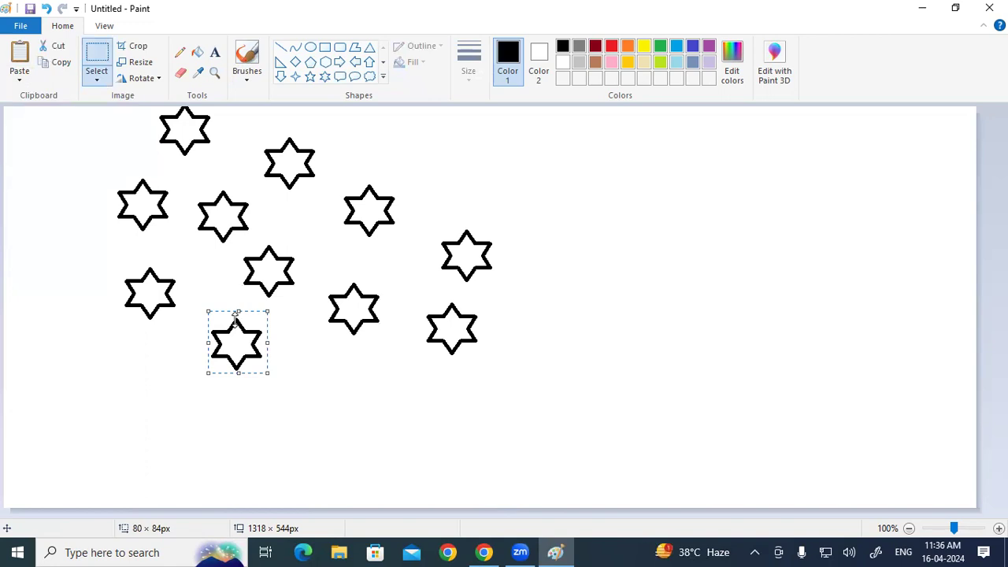
key(ctrl+a)
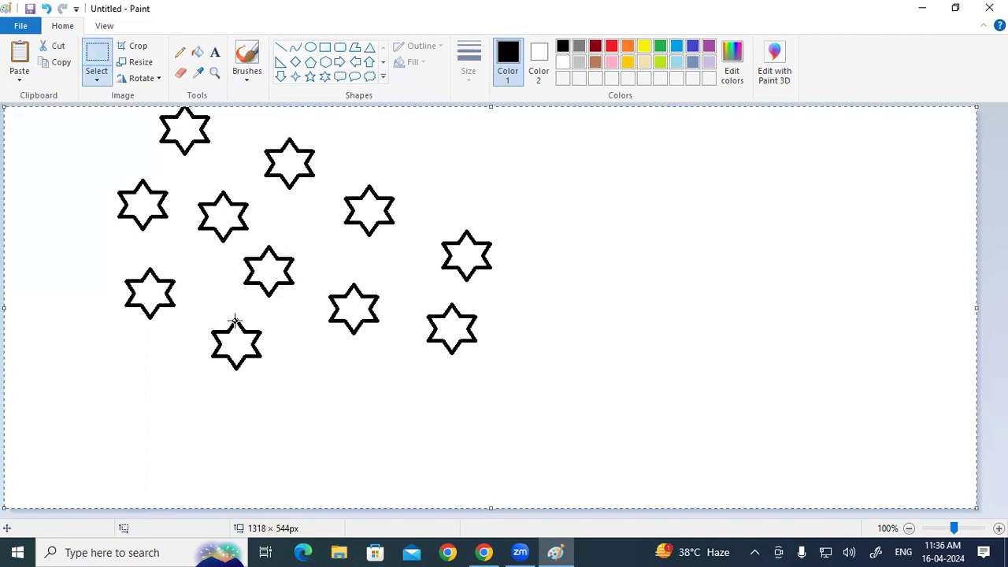
key(Delete)
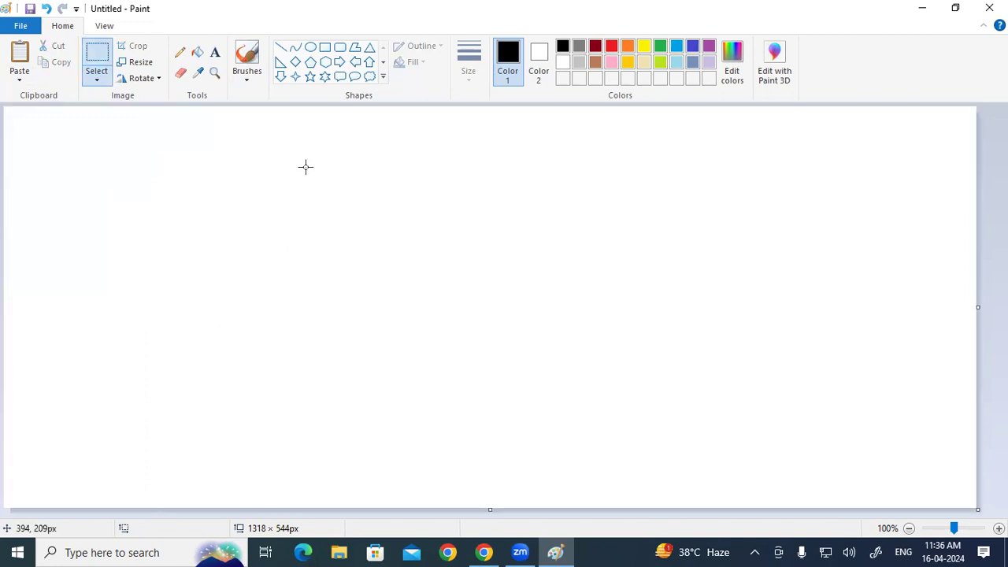
Step: Draw a large hexagon about 258 × 307 px in the right half of the canvas
click(323, 65)
click(610, 162)
drag(628, 191, 798, 388)
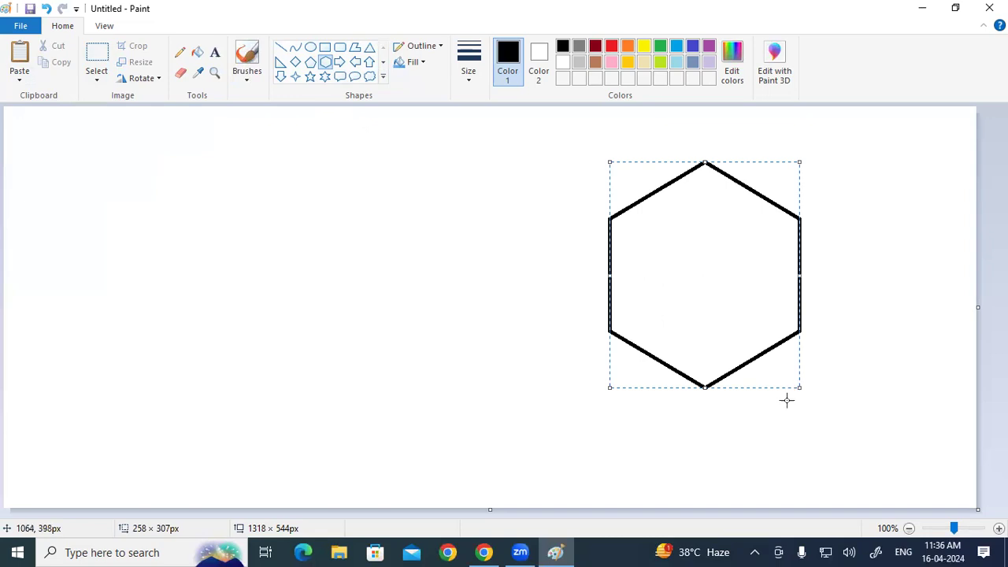
Step: Select an area of about 342 × 363 px around the hexagon, cut it and paste it back onto the canvas
click(97, 56)
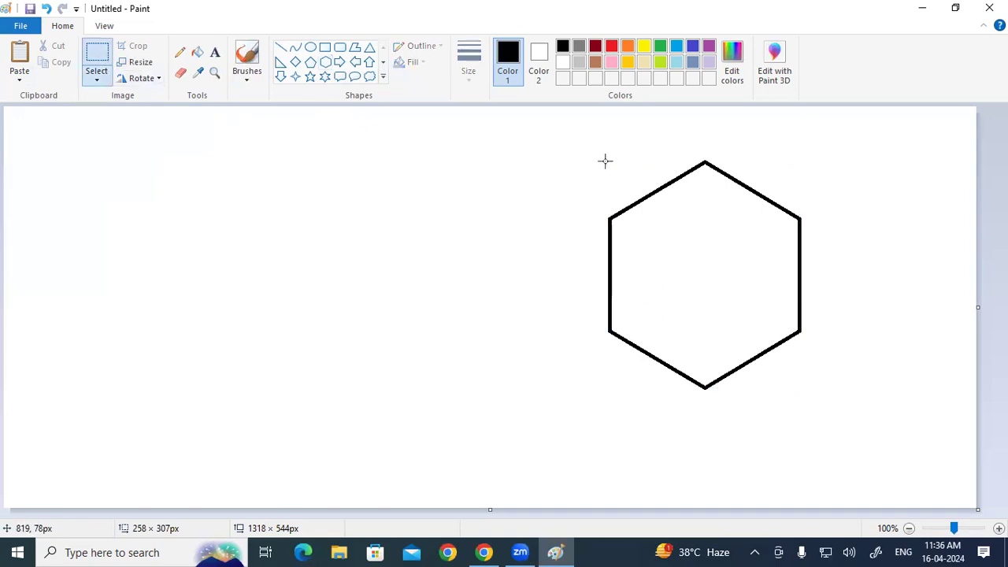
drag(586, 133, 838, 401)
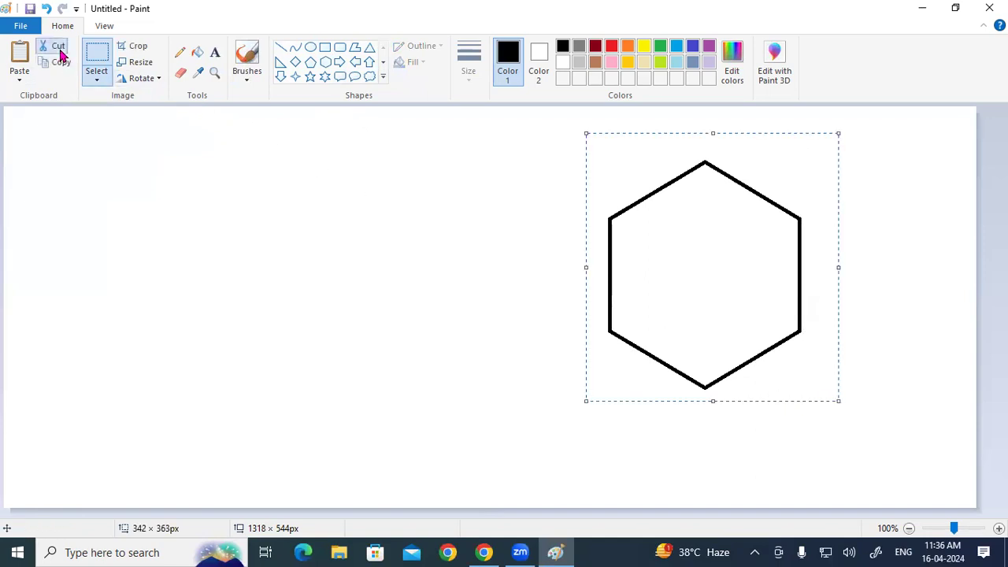
click(58, 47)
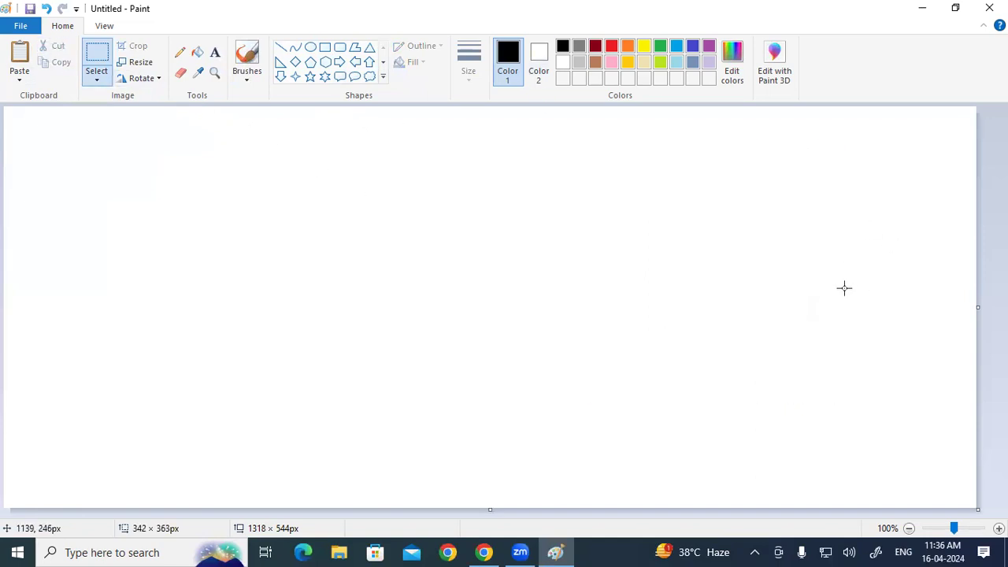
click(23, 51)
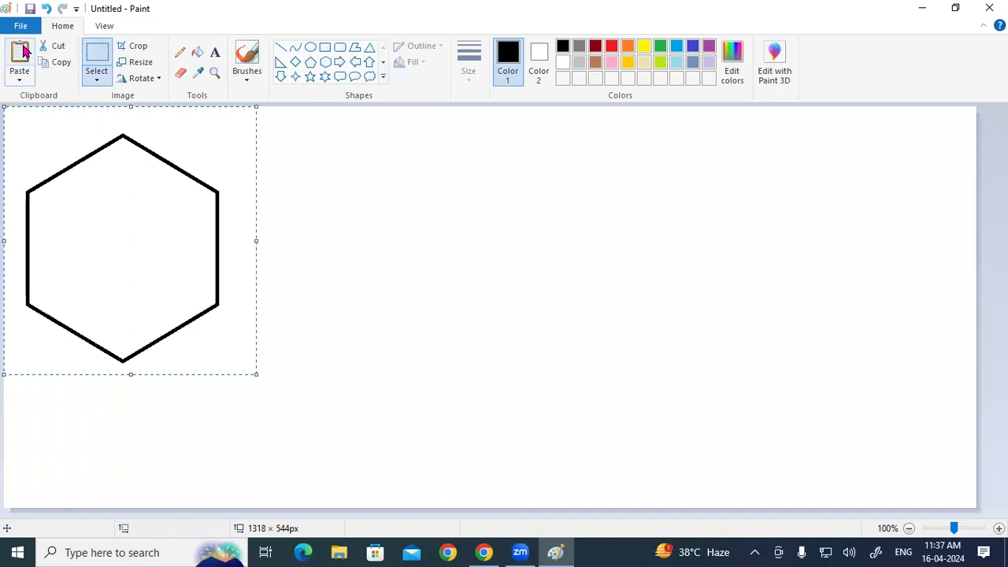
Step: Undo the pasting, cutting and drawing of the hexagon
key(ctrl+z)
key(ctrl+z)
key(ctrl+z)
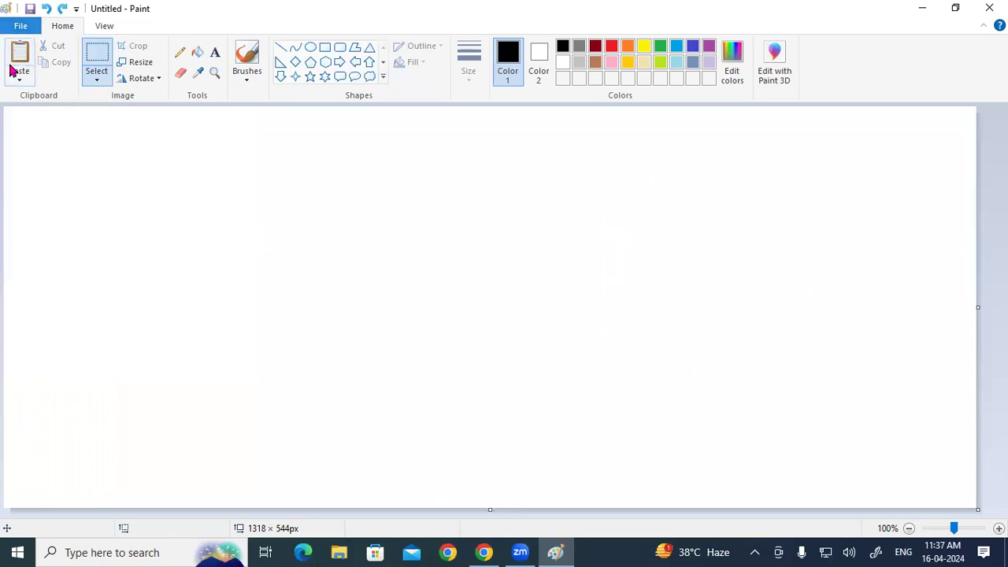
click(22, 79)
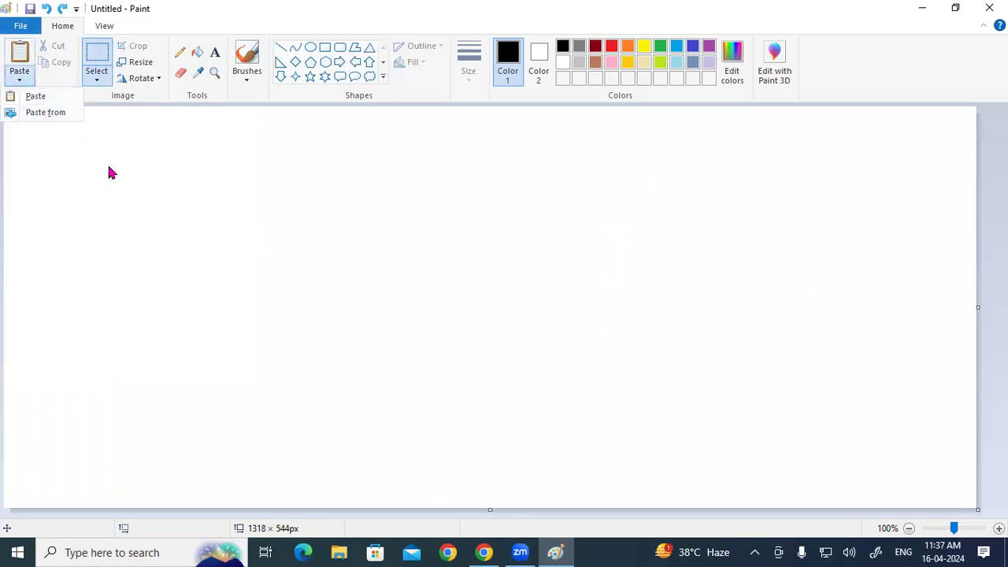
click(233, 189)
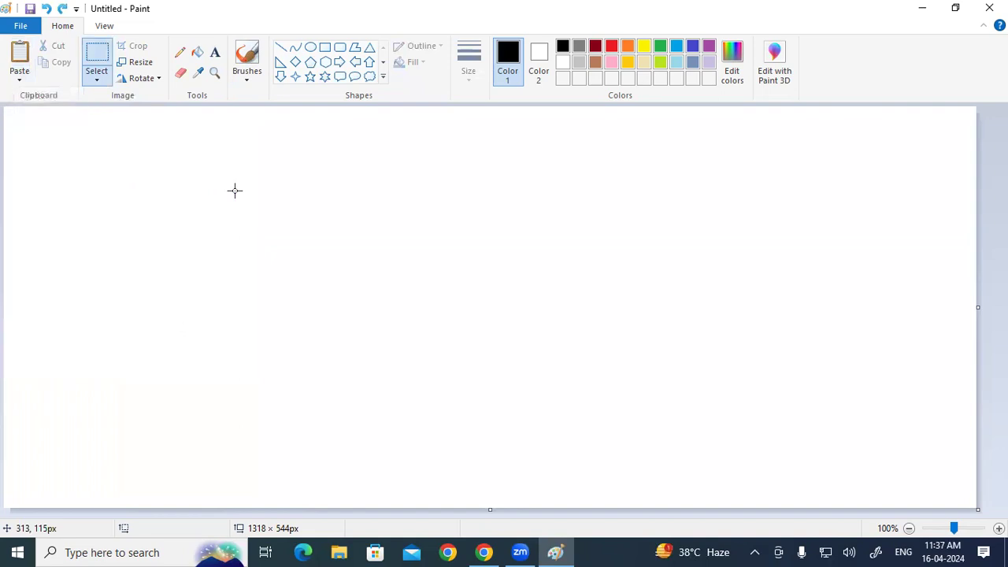
Step: Draw a rectangle about 172 × 202 px in the upper-middle part of the canvas
click(324, 46)
drag(327, 163, 455, 311)
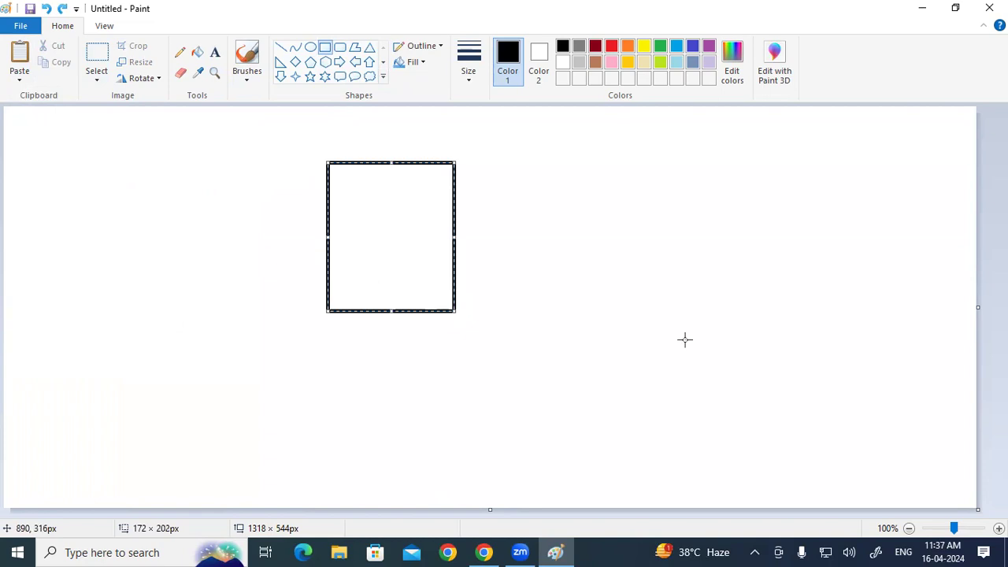
click(727, 339)
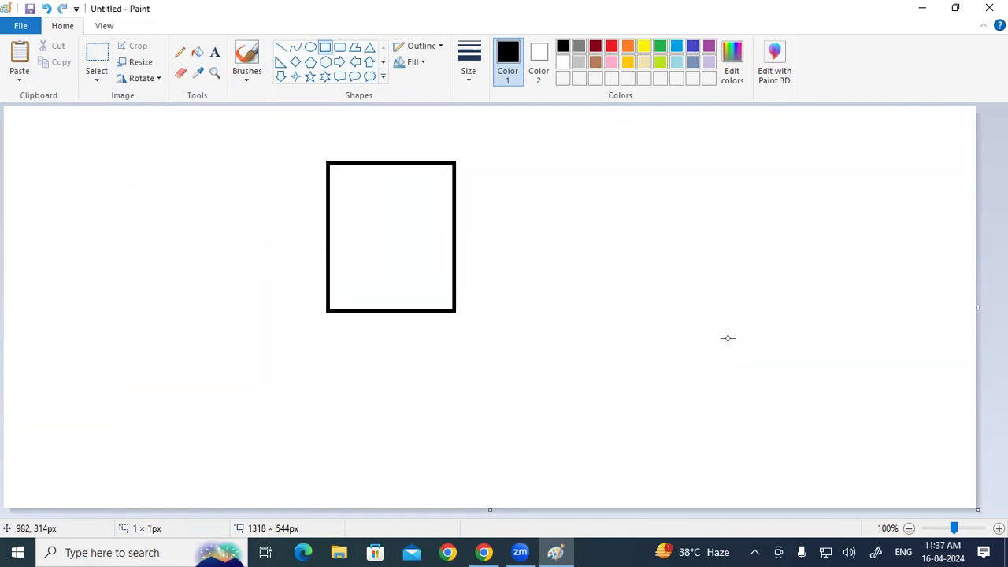
Step: Open the picture "images (4)" from the Photo folder on the Desktop, discarding the unsaved rectangle drawing
click(29, 29)
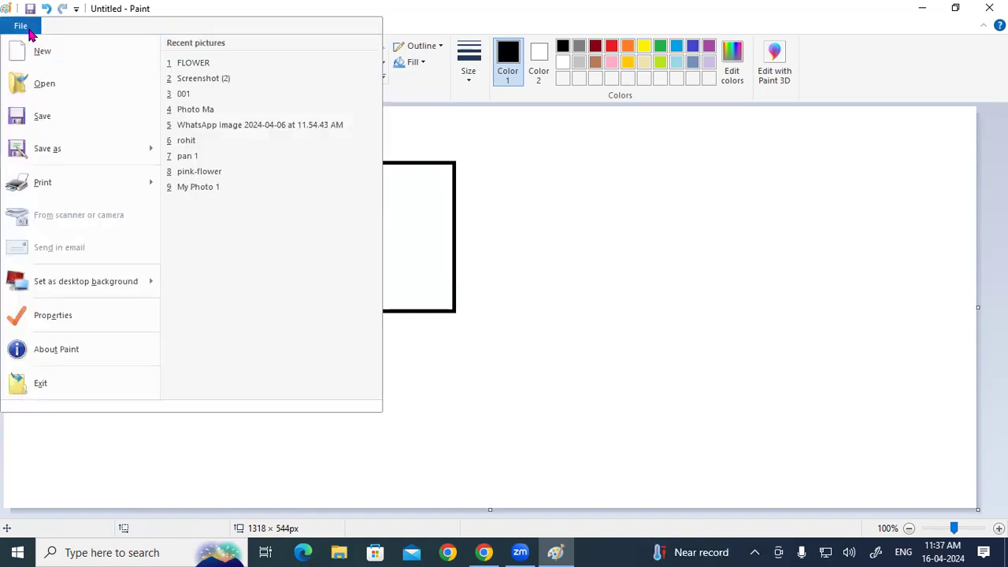
click(78, 85)
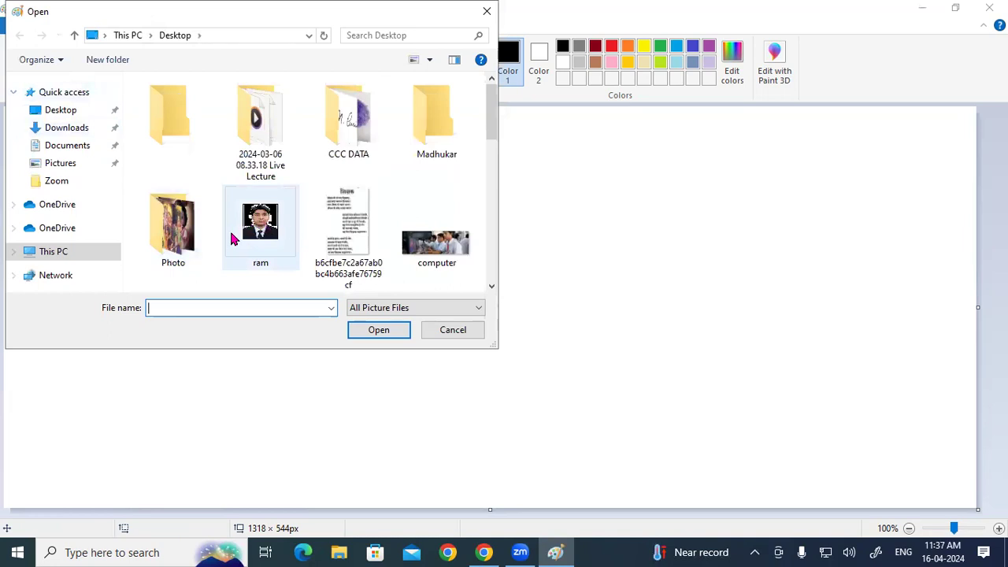
double_click(173, 227)
scroll(315, 273, down, 1)
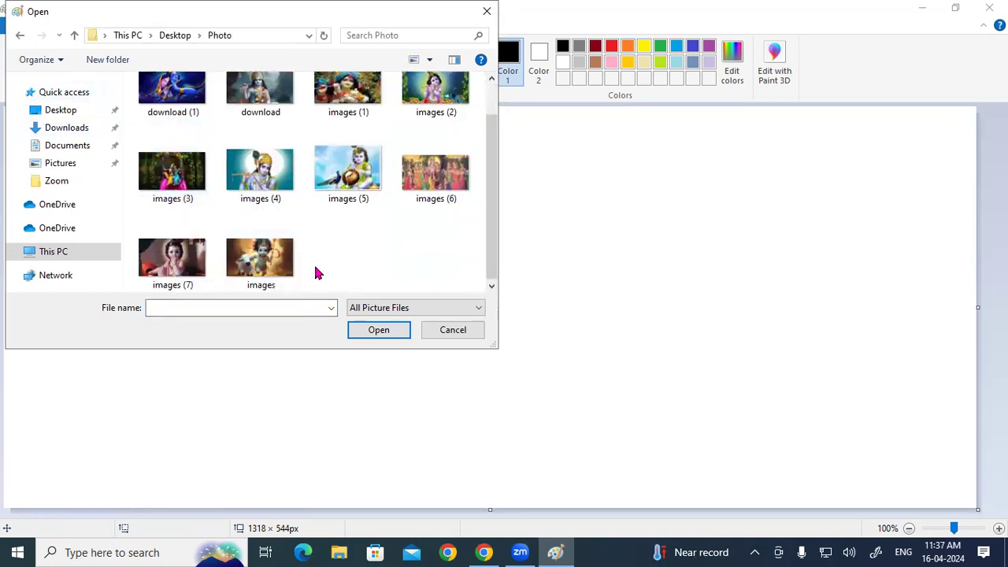
click(271, 158)
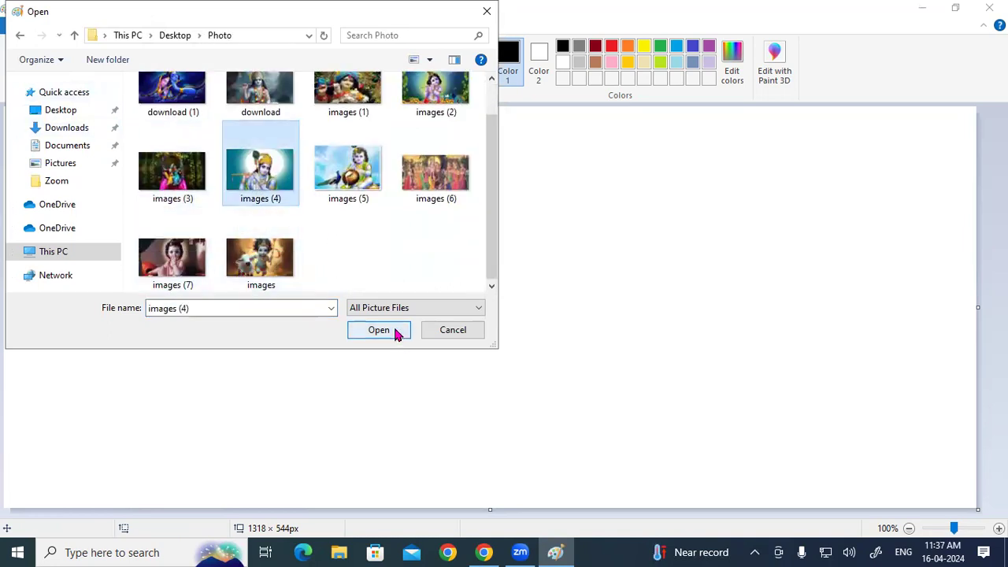
click(396, 334)
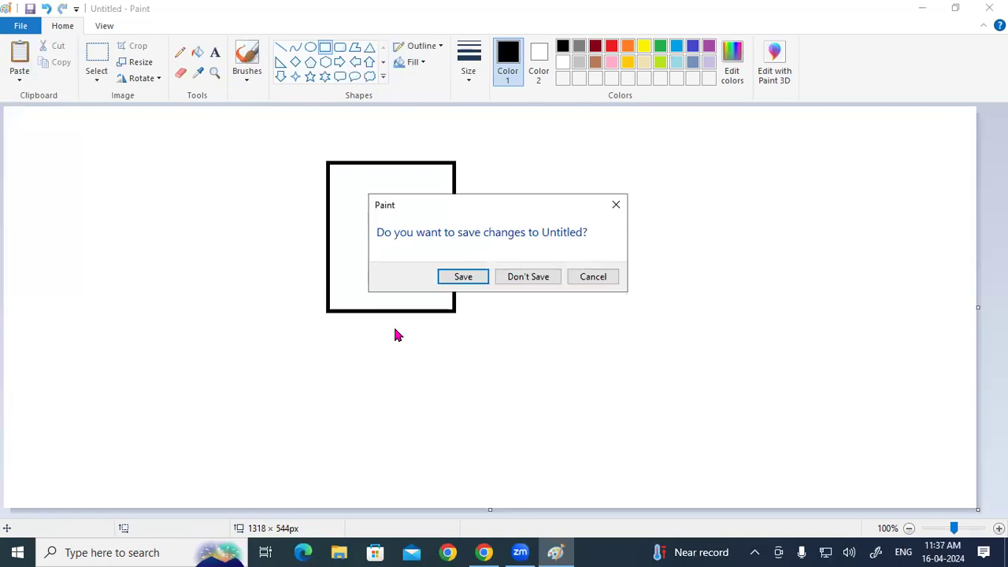
click(527, 276)
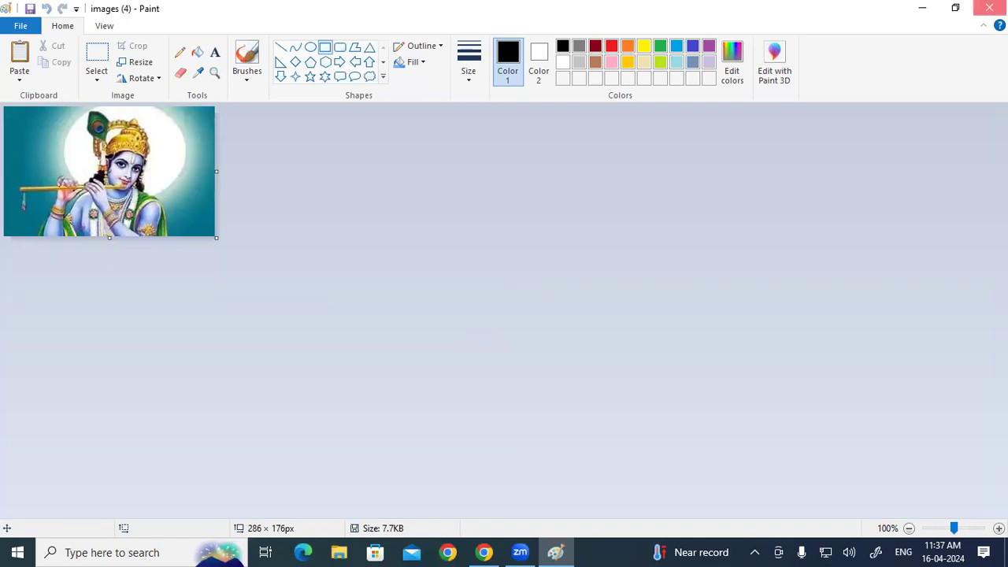
Step: Close Paint and launch it again with a blank canvas
click(989, 7)
key(super+r)
key(Return)
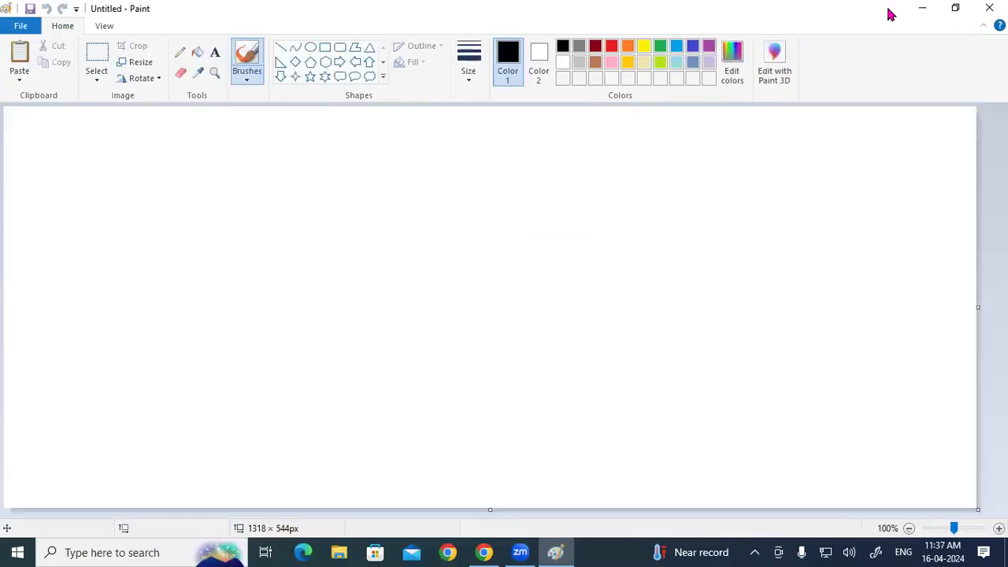
Step: Draw a rectangle about 156 × 187 px in the upper part of the blank canvas
click(325, 52)
drag(250, 138, 367, 277)
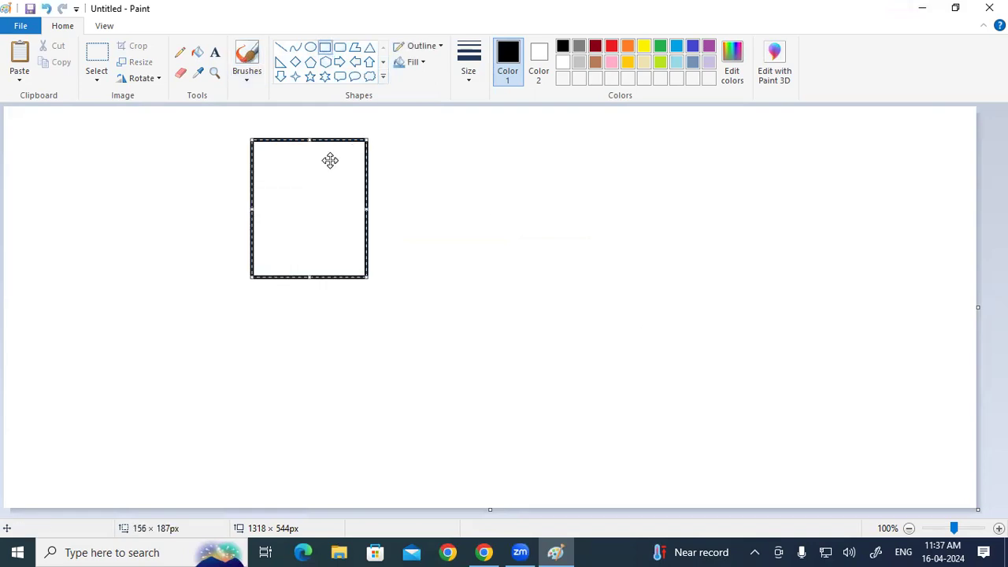
click(172, 183)
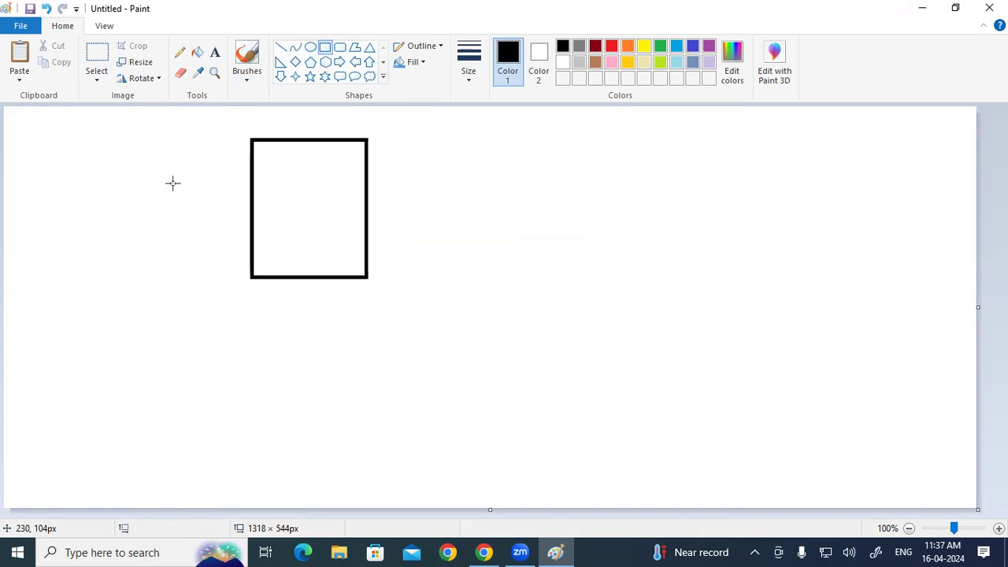
Step: Paste the picture "images (2)" onto the canvas from its file in the Photo folder
click(20, 80)
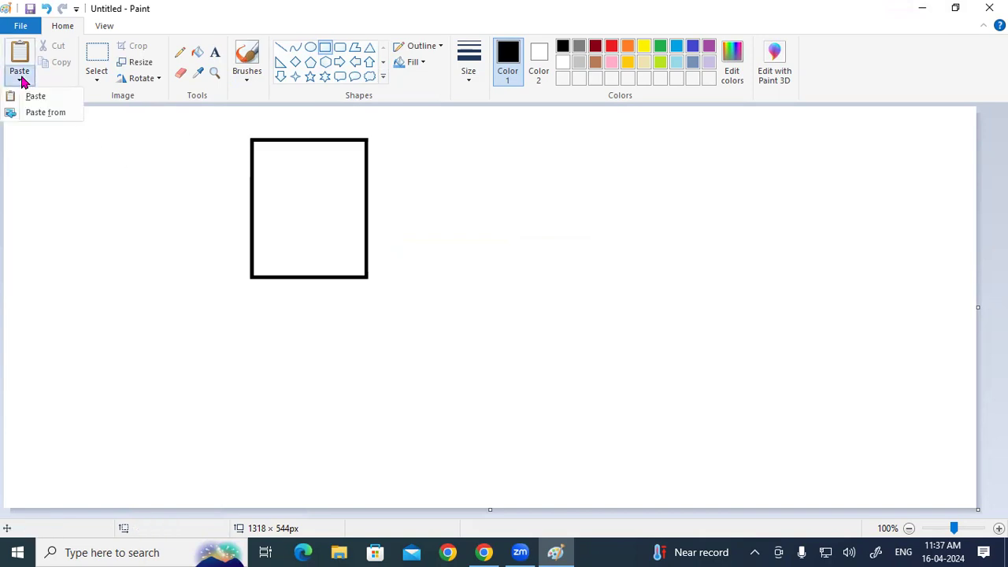
click(41, 114)
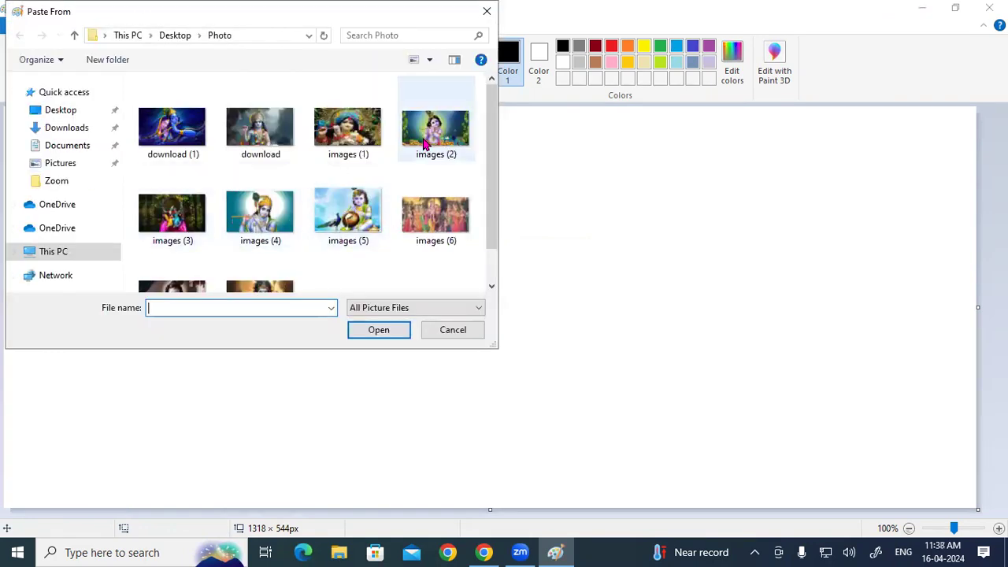
click(431, 134)
click(381, 329)
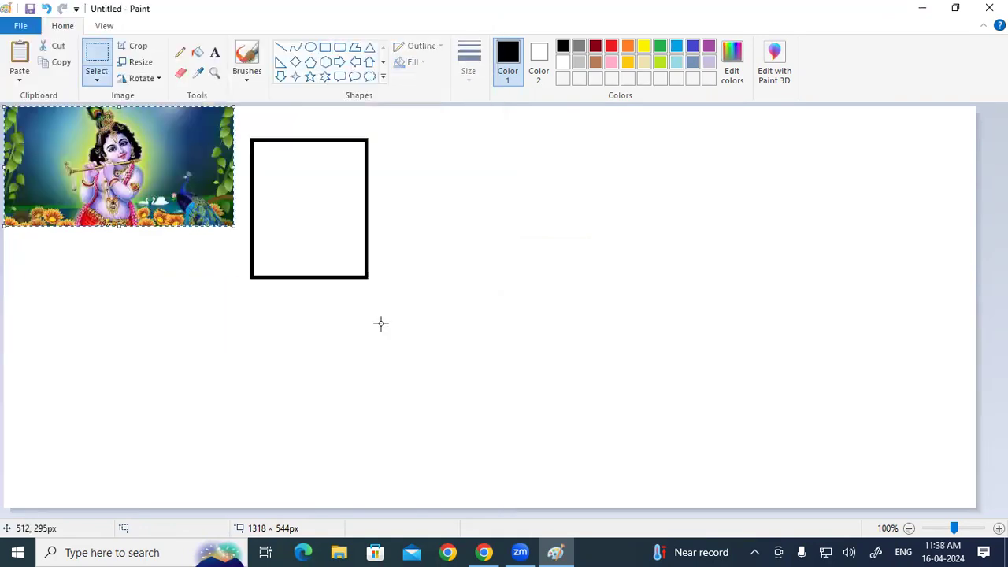
Step: Narrow the pasted picture, move it into the rectangle and stretch it to fill the frame
drag(234, 226, 122, 231)
mouse_move(78, 159)
mouse_down()
mouse_move(172, 203)
mouse_move(291, 210)
mouse_move(324, 196)
mouse_up()
drag(307, 266, 311, 272)
click(457, 268)
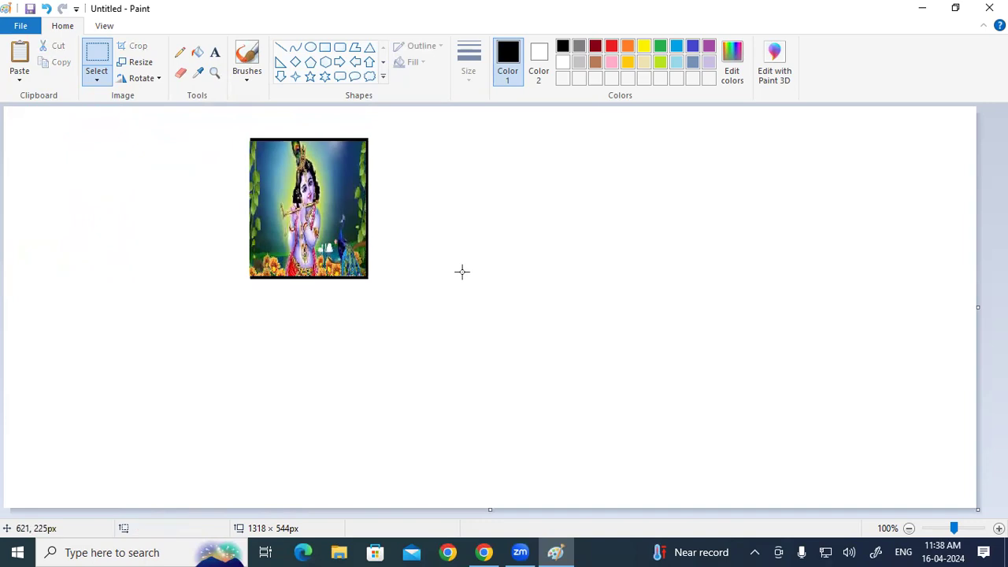
Step: Select an area of about 171 × 198 px around the framed picture and move it to the canvas's upper-right corner
click(96, 62)
drag(246, 135, 375, 286)
drag(300, 201, 890, 186)
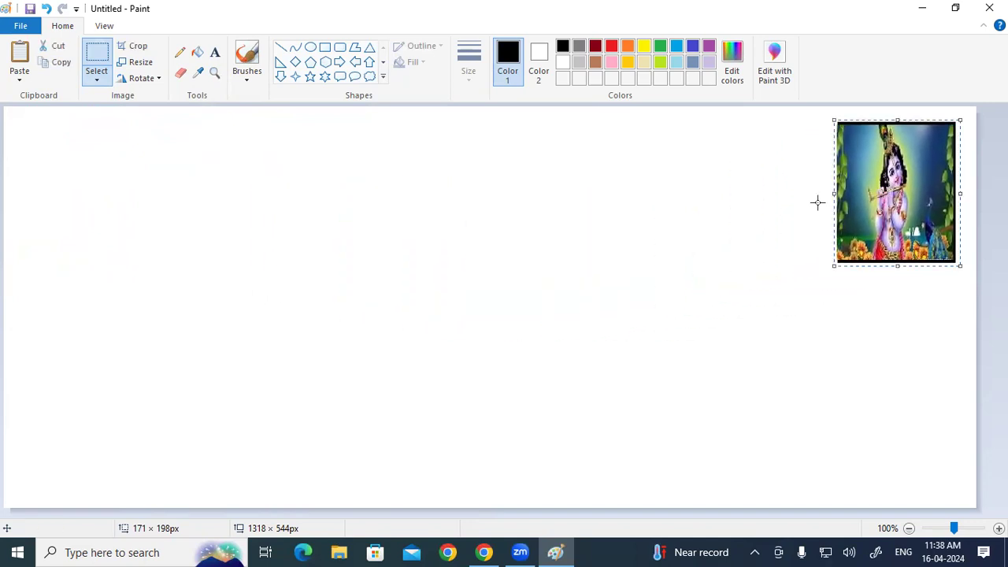
click(571, 211)
Step: Draw a second upright rectangle in the upper-middle part of the canvas as an empty picture frame
click(325, 49)
drag(296, 167, 432, 324)
click(520, 299)
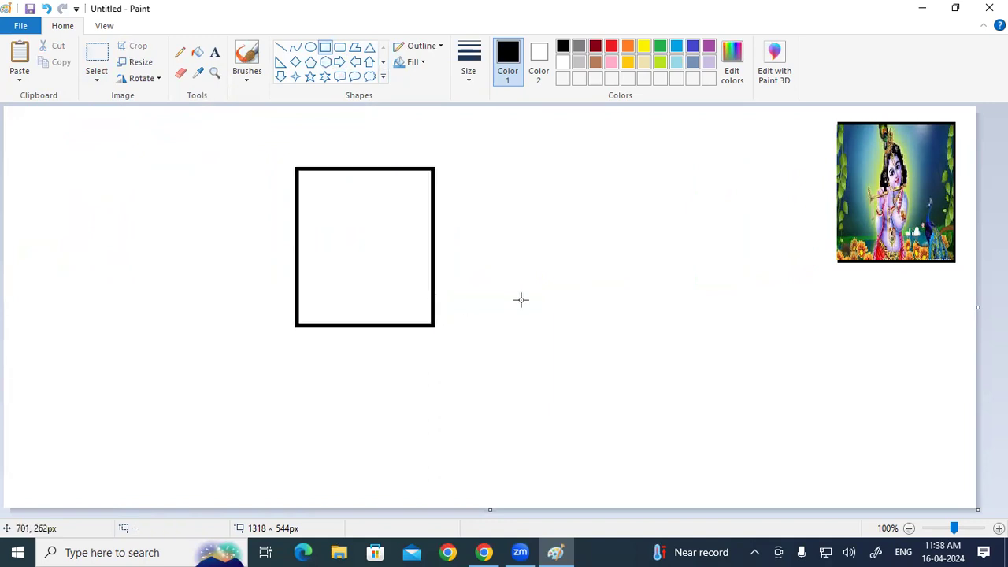
Step: Start pasting from a file and look through the Screenshots, Videos and Zoom folders for a picture
click(20, 74)
click(35, 115)
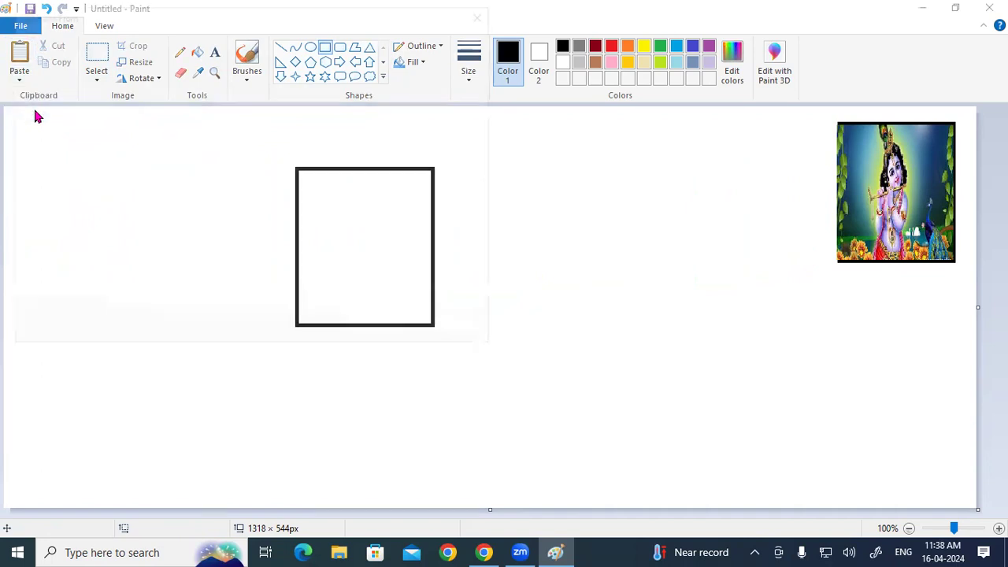
click(71, 163)
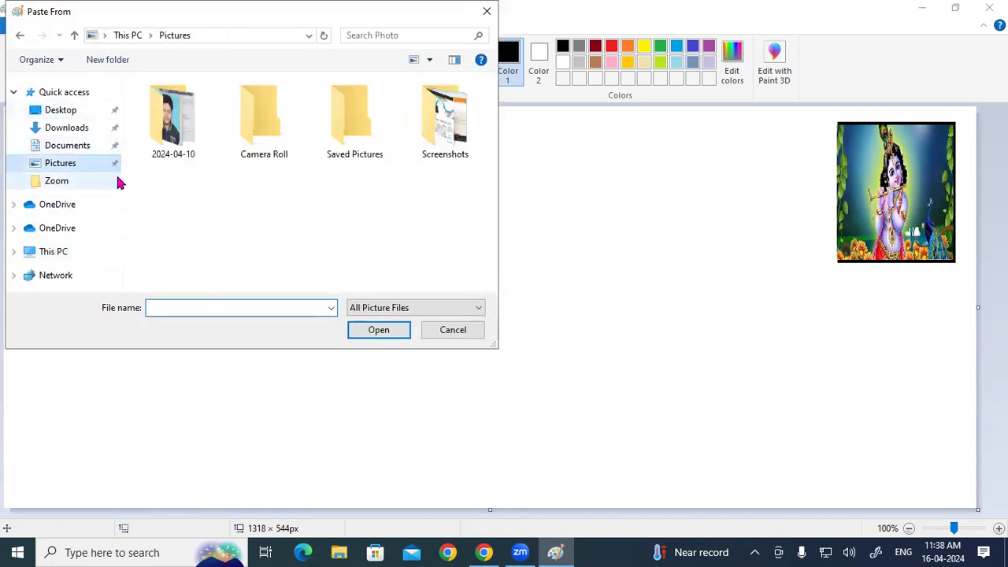
double_click(427, 126)
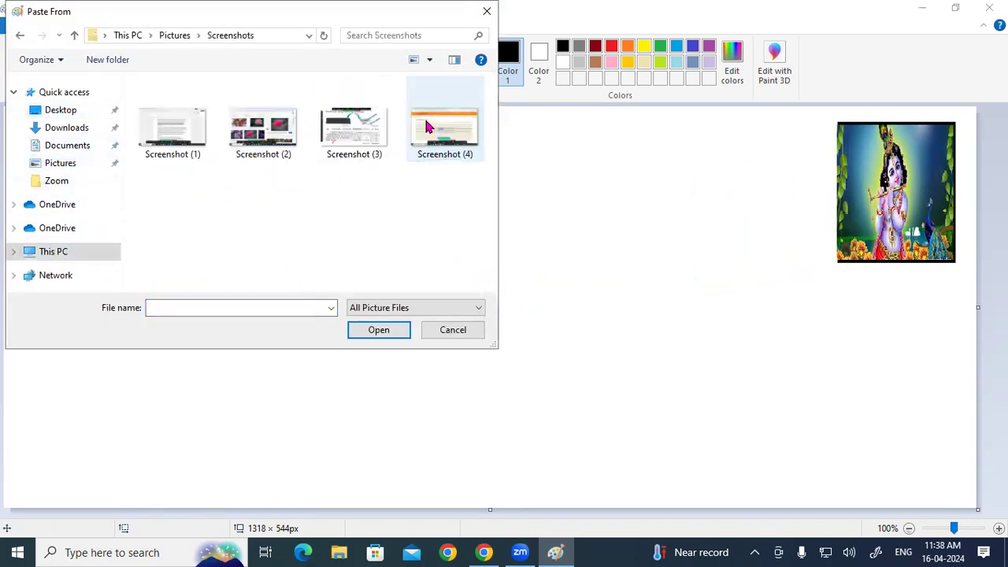
click(63, 205)
click(75, 251)
drag(485, 126, 493, 209)
click(229, 178)
double_click(230, 177)
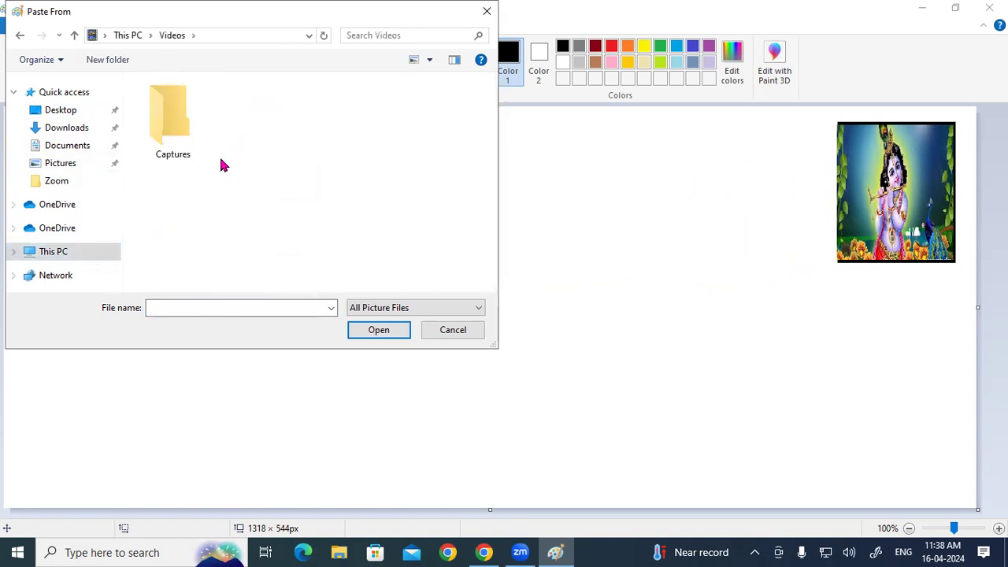
click(62, 180)
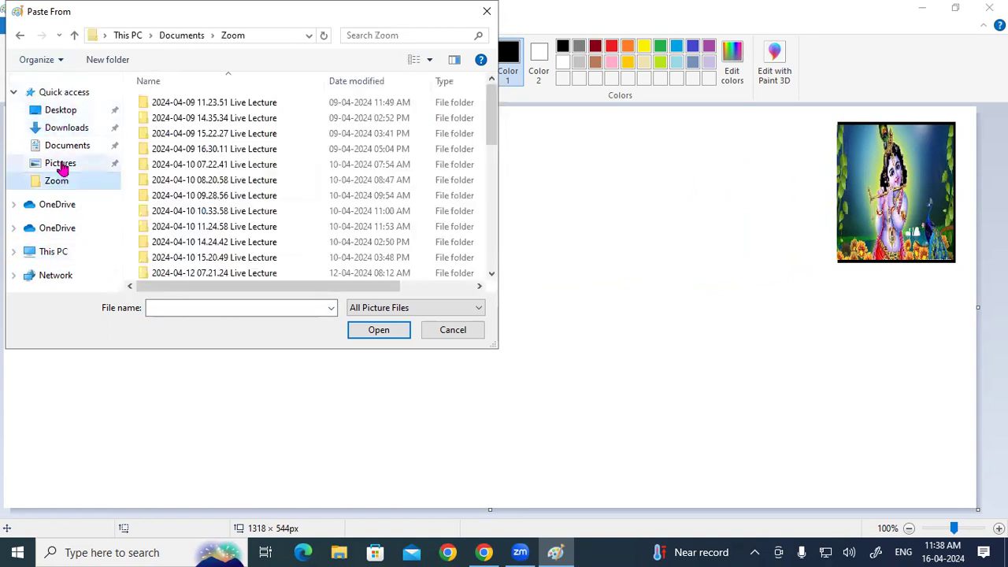
Step: Paste the picture "001" from the 2024-04-10 folder in Pictures onto the canvas
click(60, 163)
click(166, 133)
double_click(166, 134)
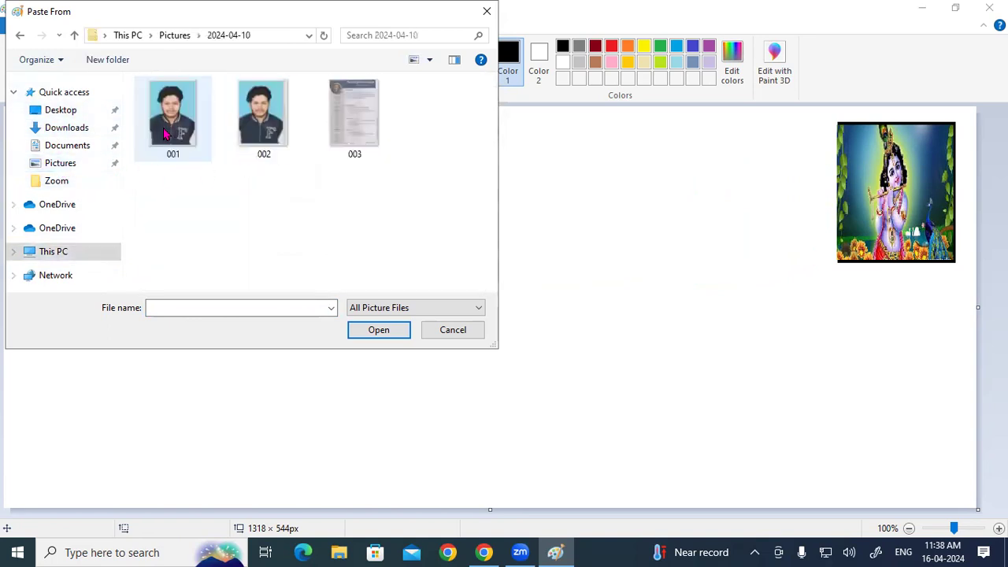
click(173, 119)
click(373, 330)
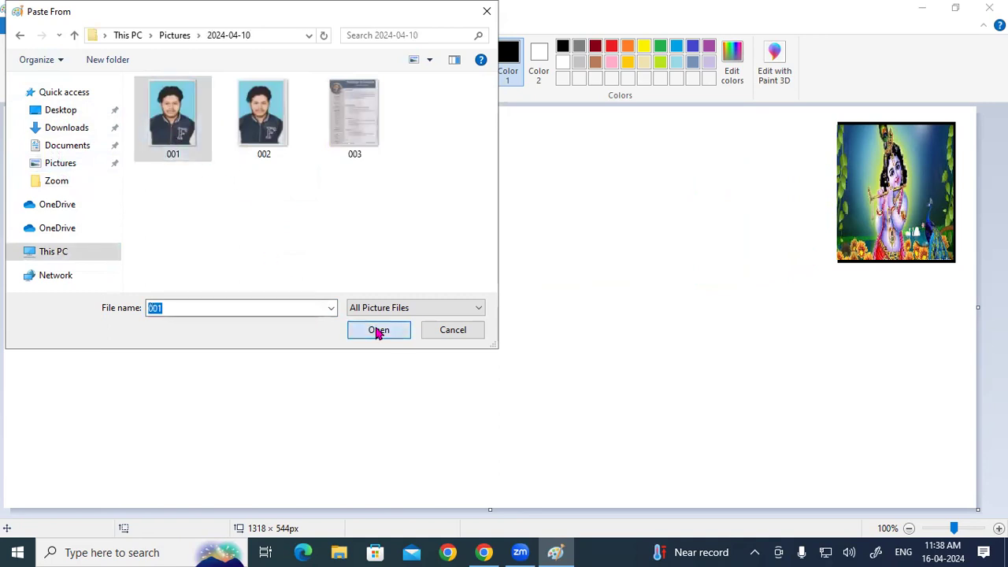
Step: Resize the pasted portrait to about 160 × 184 px, move it into the rectangle and stretch it to about 176 × 204 px
drag(88, 226, 122, 242)
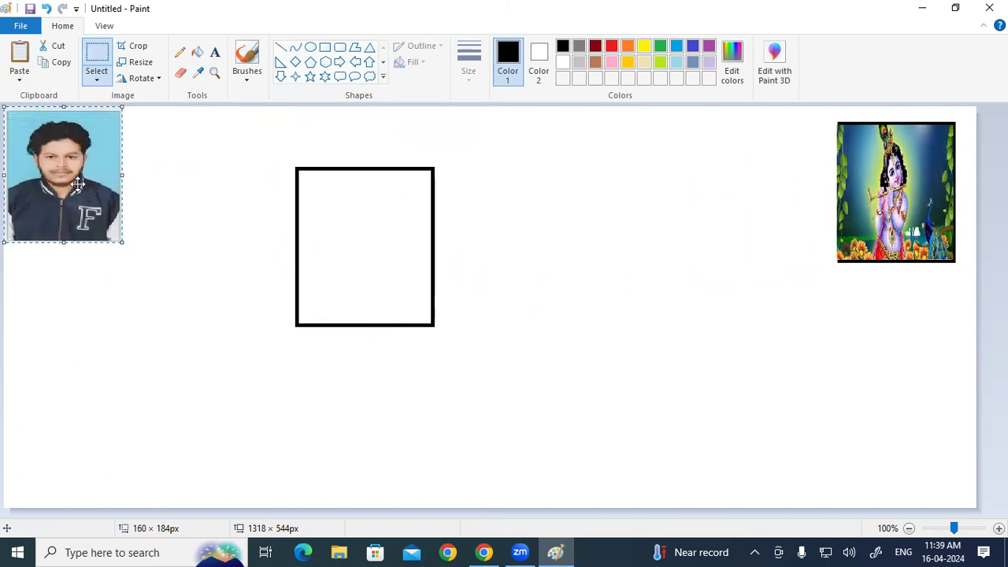
mouse_move(93, 153)
mouse_down()
mouse_move(170, 213)
mouse_move(323, 243)
mouse_move(400, 218)
mouse_up()
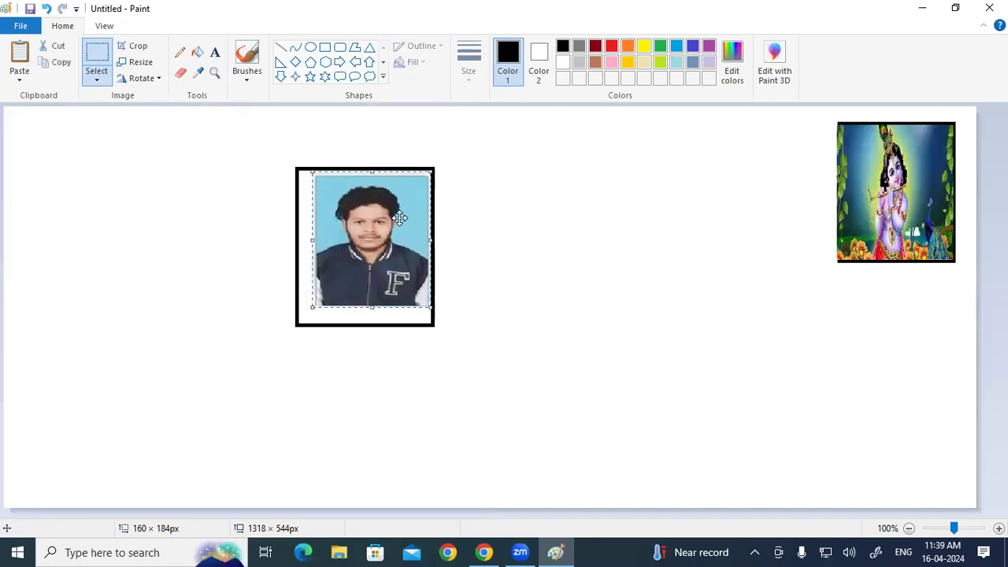
drag(313, 242, 300, 242)
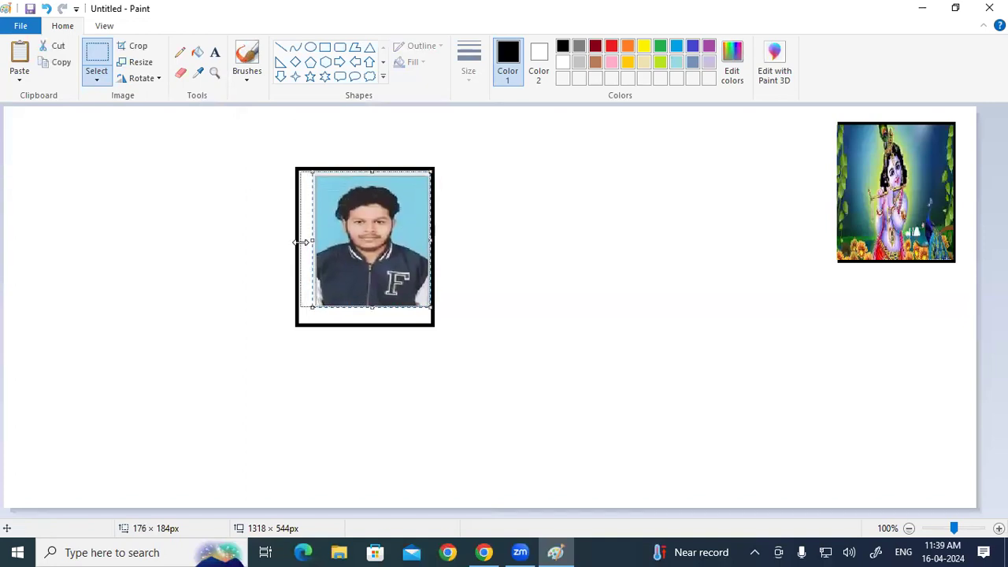
drag(363, 306, 362, 321)
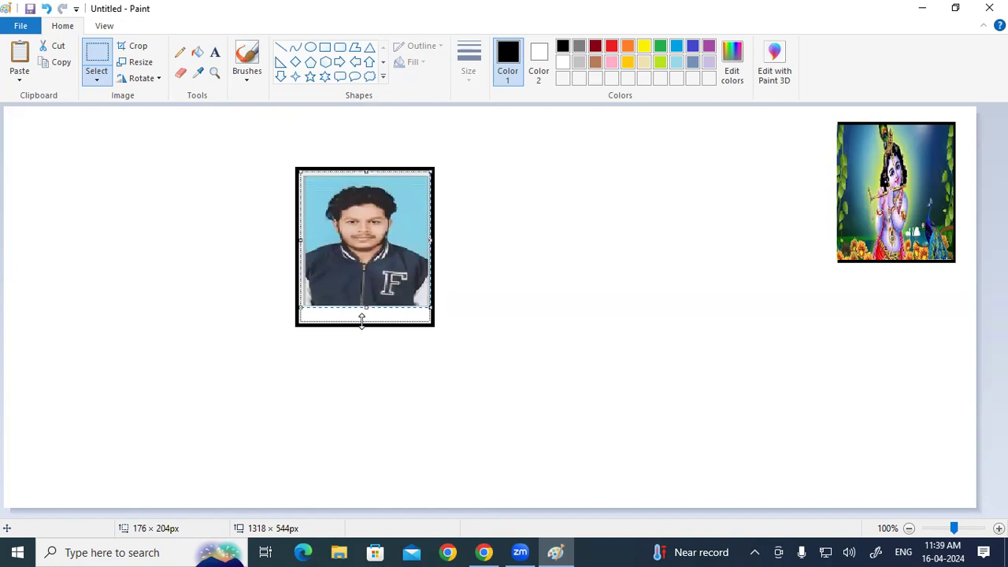
click(514, 315)
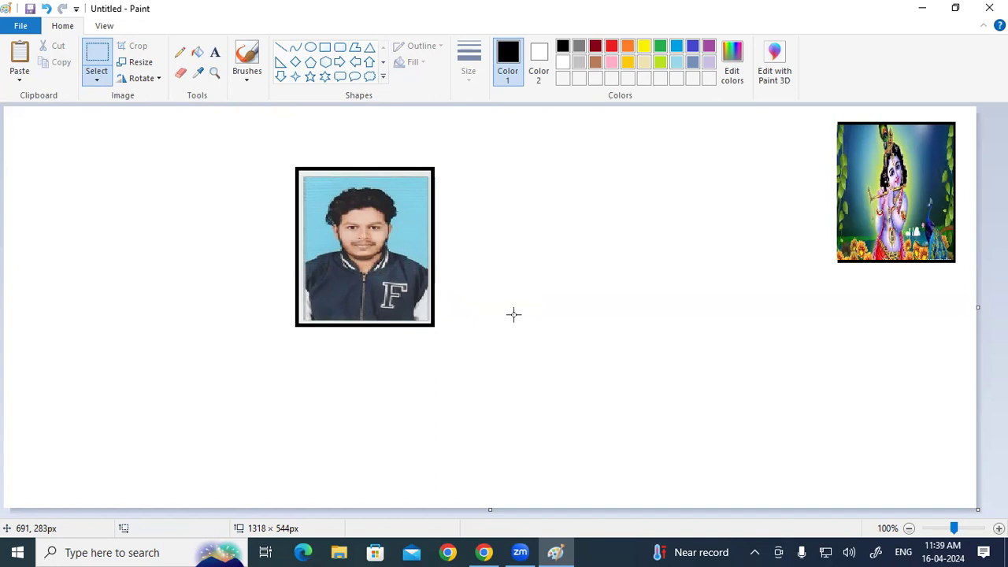
Step: Select an area of about 199 × 224 px around the framed portrait and move it beside the other framed picture
click(97, 57)
drag(292, 164, 439, 329)
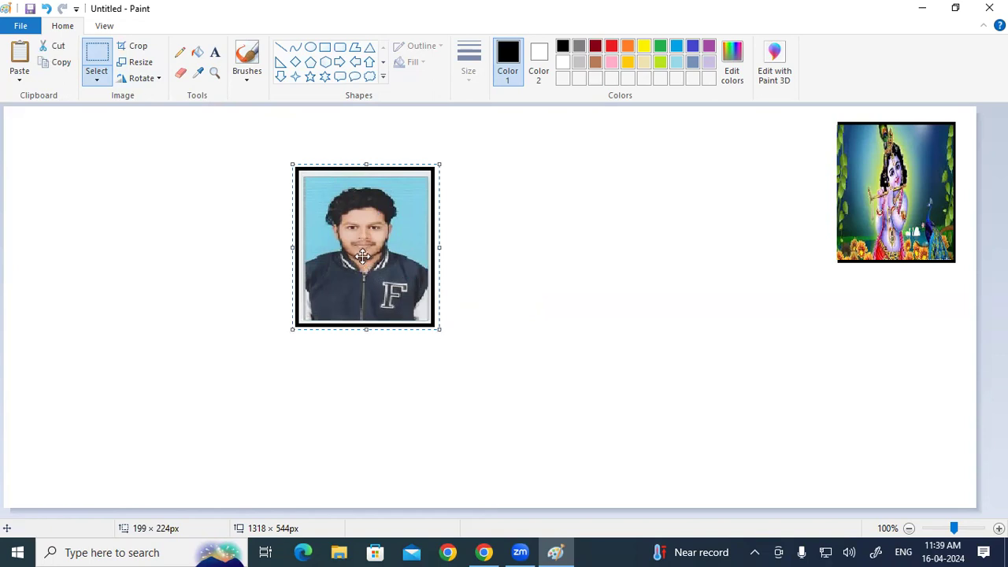
drag(365, 241, 726, 202)
click(449, 223)
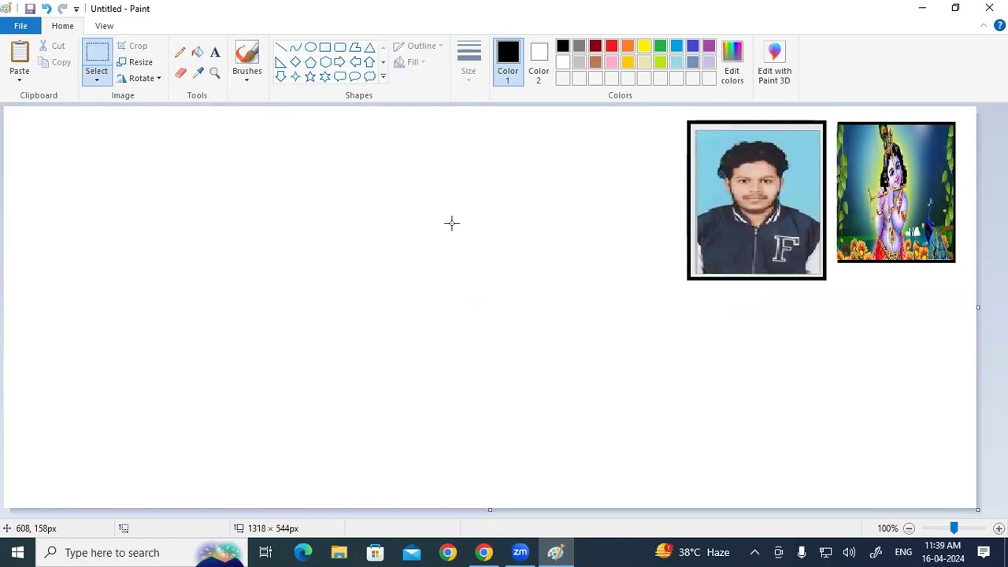
click(106, 85)
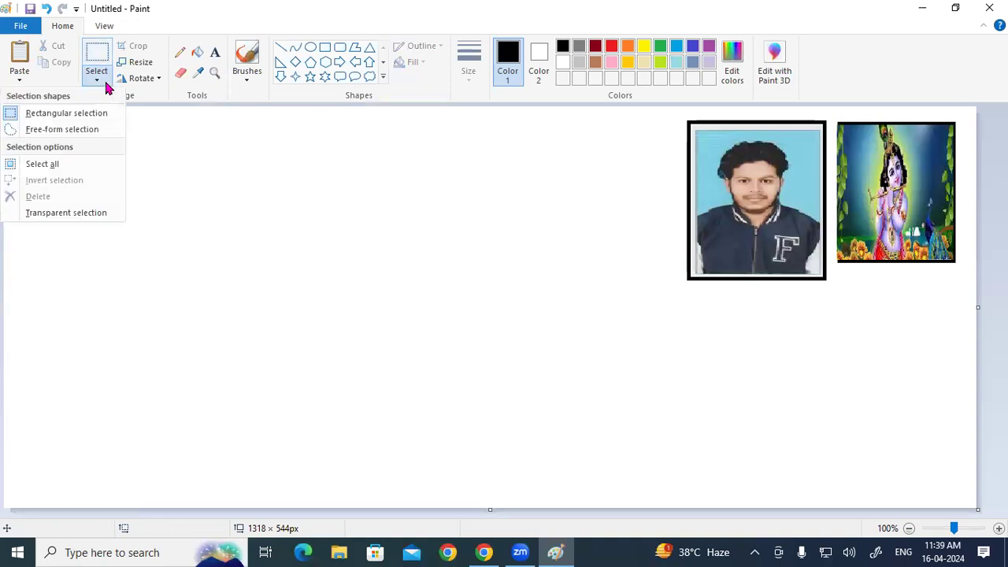
click(363, 282)
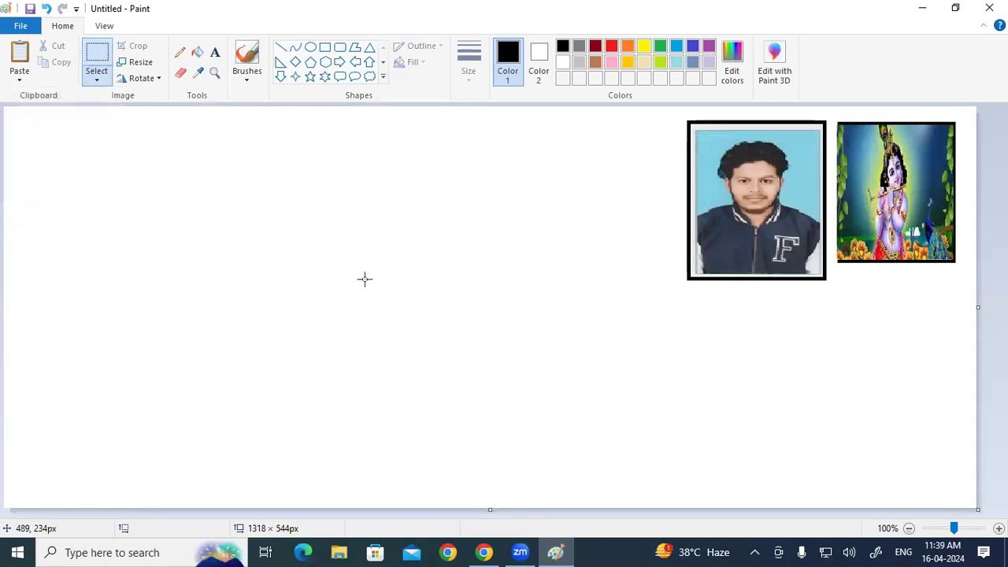
Step: Start a new blank picture without saving the changes, and draw a six-point star about 75 × 77 px near the canvas's upper-left corner
key(alt+F4)
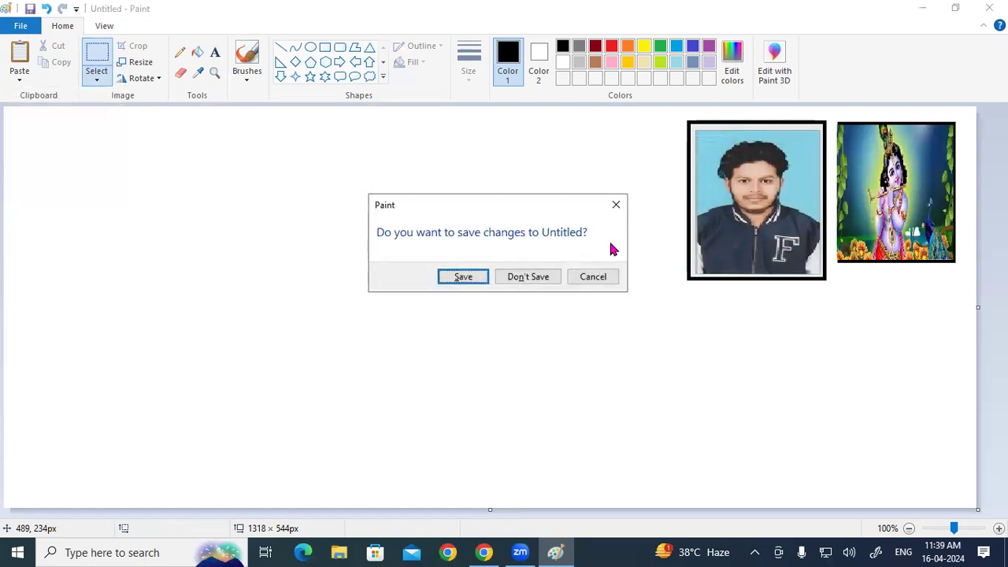
click(549, 276)
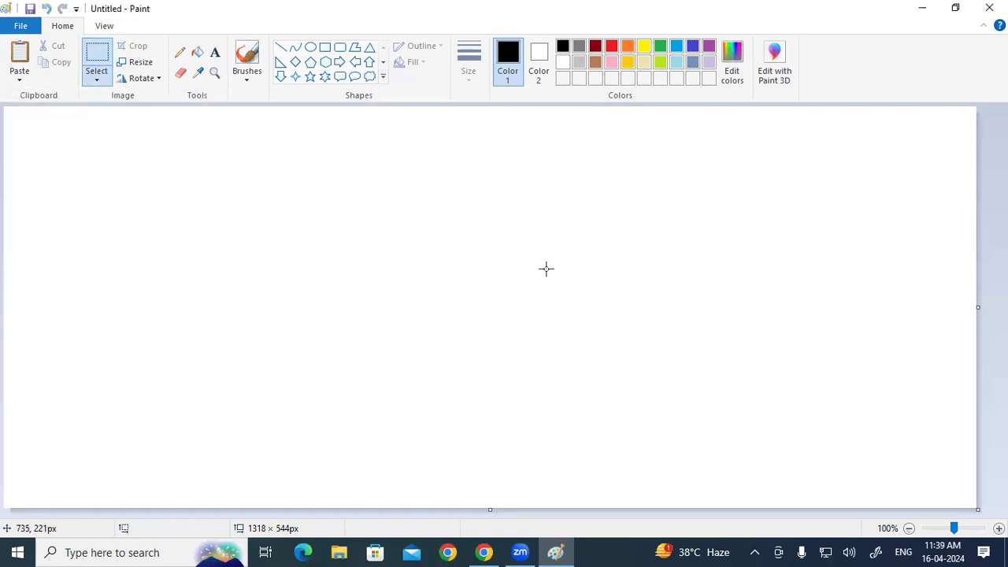
click(324, 78)
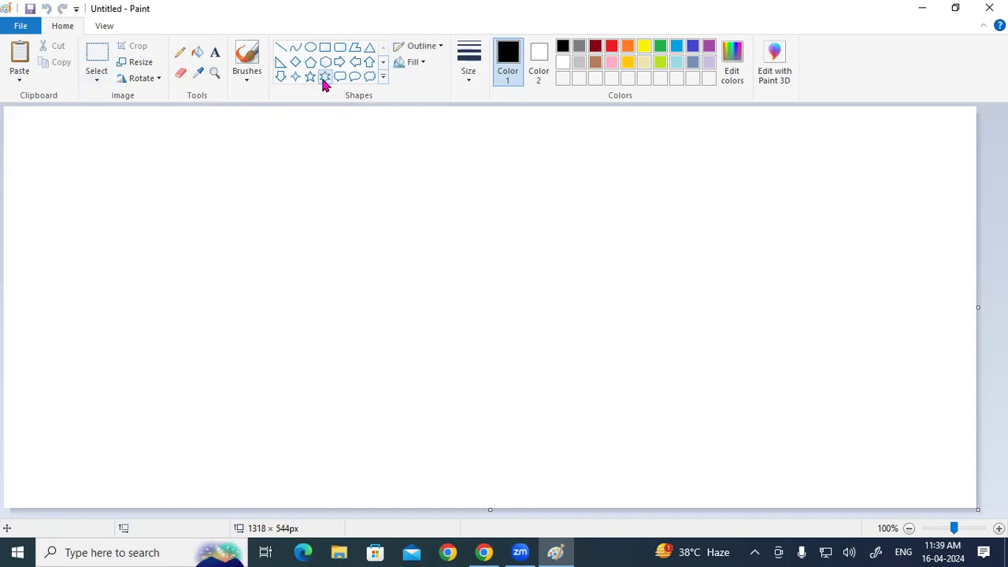
drag(82, 138, 140, 197)
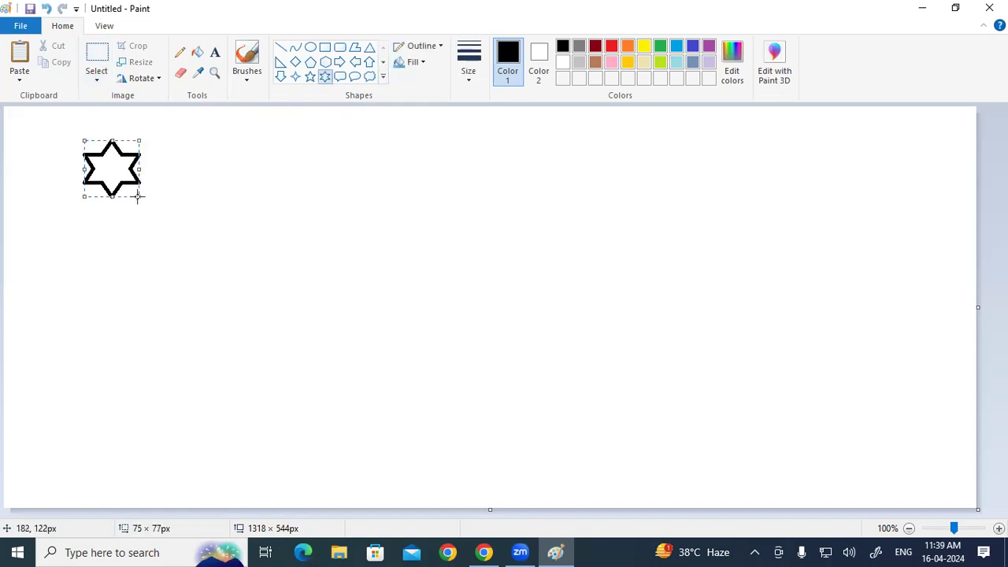
click(256, 206)
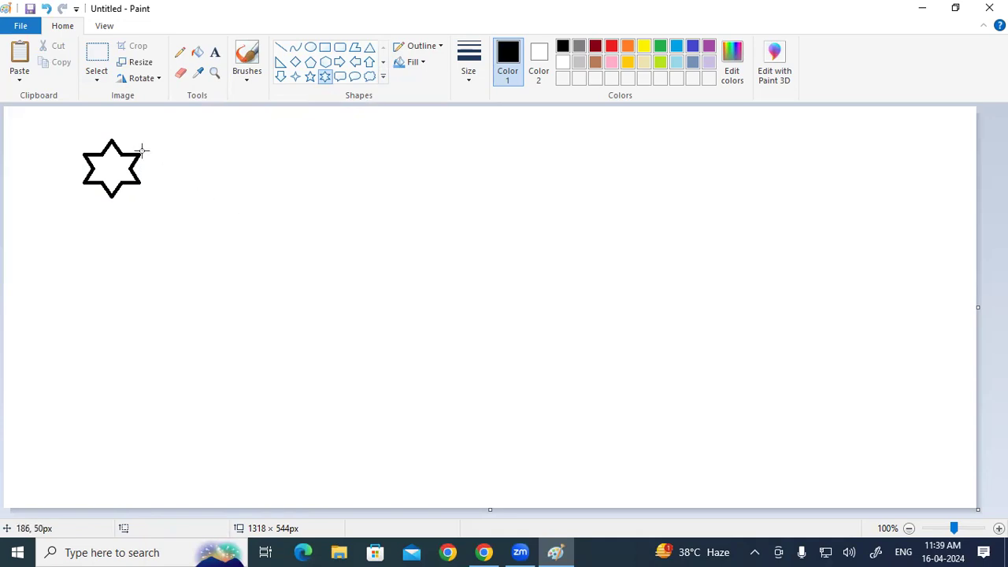
click(98, 59)
drag(81, 138, 145, 200)
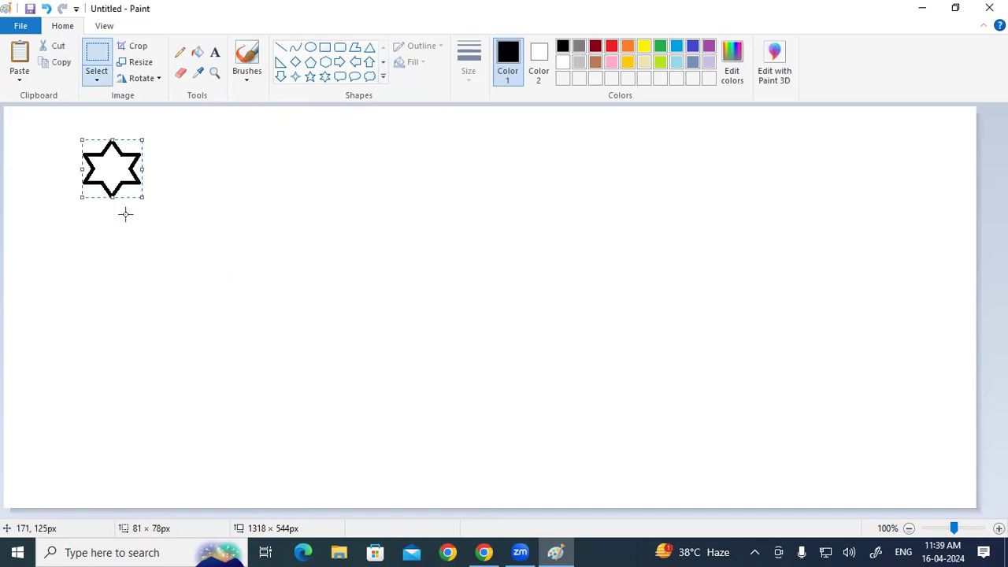
click(180, 216)
drag(95, 133, 218, 227)
drag(129, 170, 218, 264)
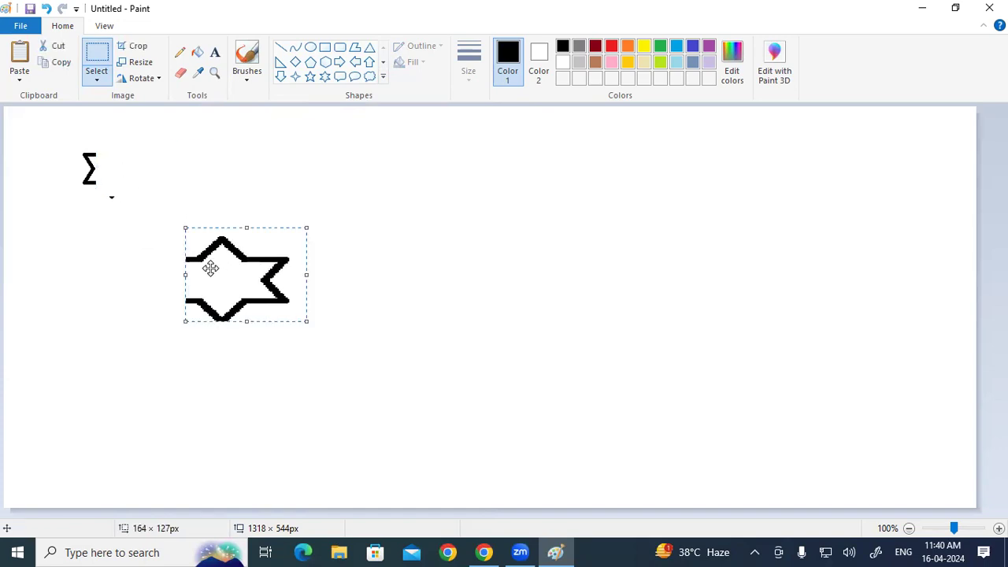
key(ctrl+z)
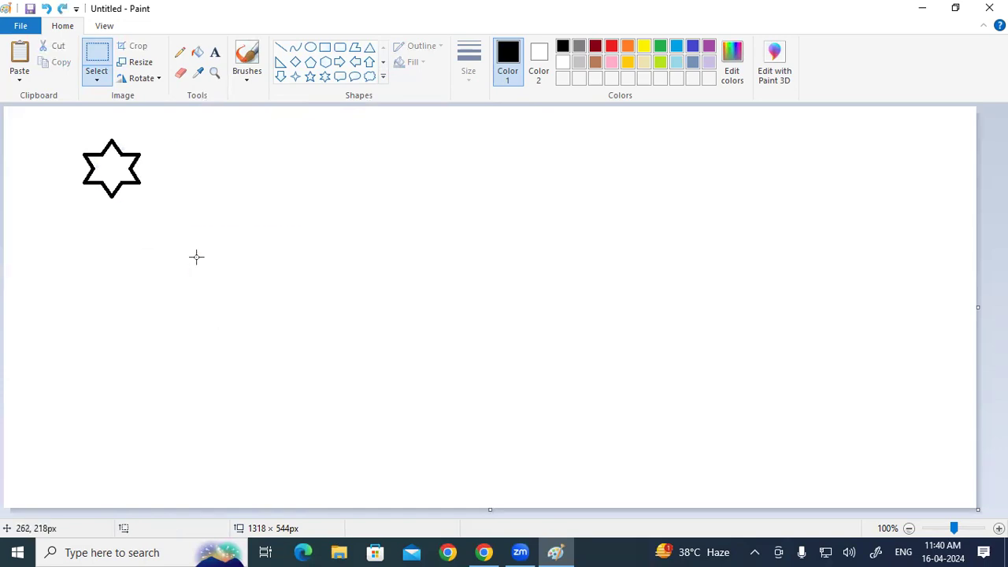
Step: Select an area of about 84 × 85 px around the star and scatter 18 copies of it across the canvas
drag(81, 135, 145, 201)
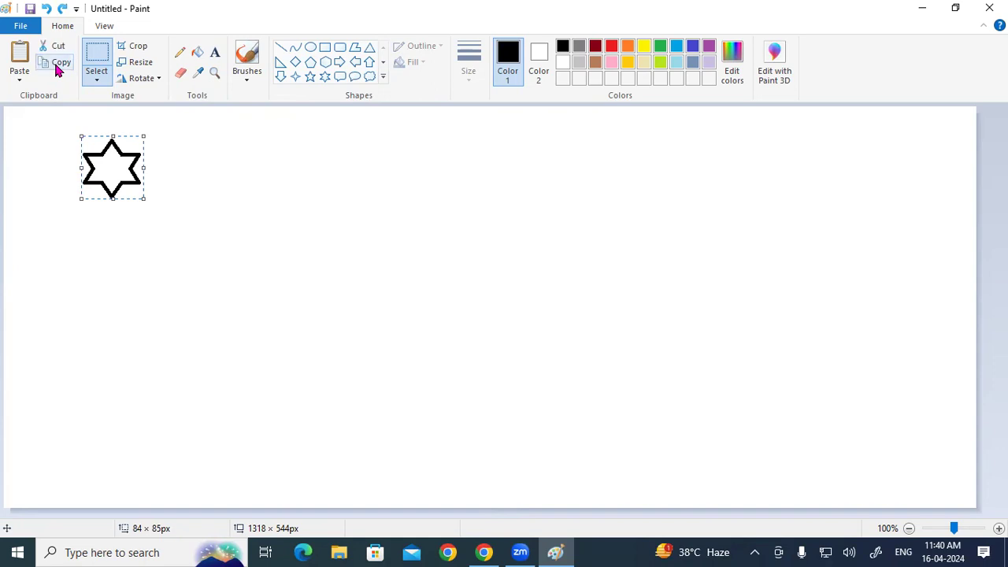
drag(105, 170, 468, 220)
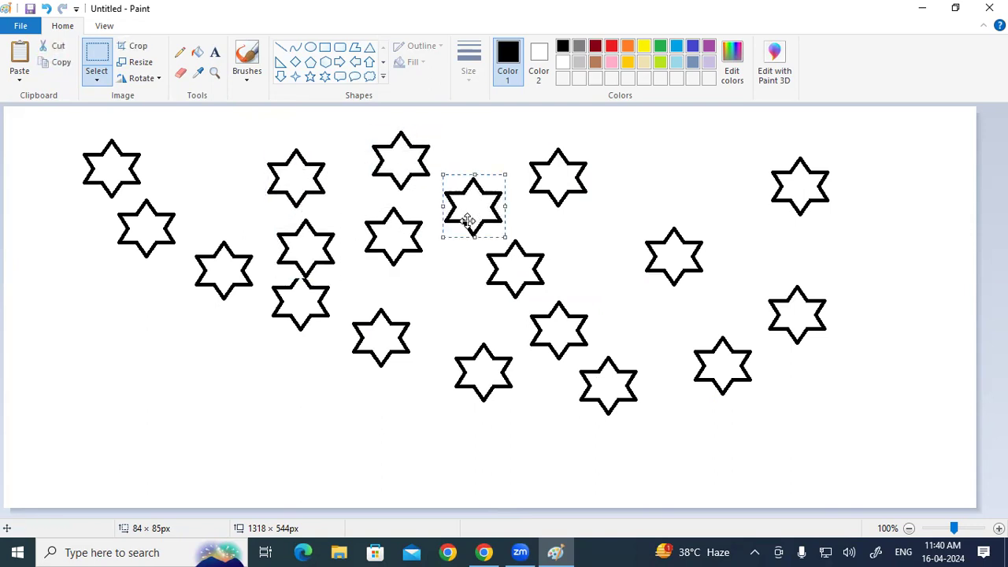
click(130, 356)
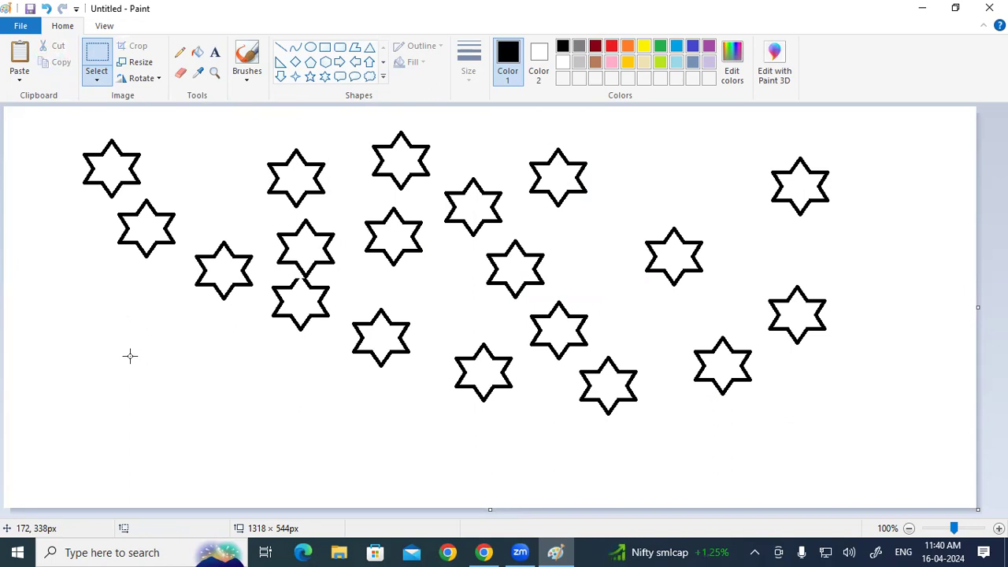
Step: Fill the original star with red, the star just below it green, the next one down blue, and the uppermost third-column star yellow
click(200, 57)
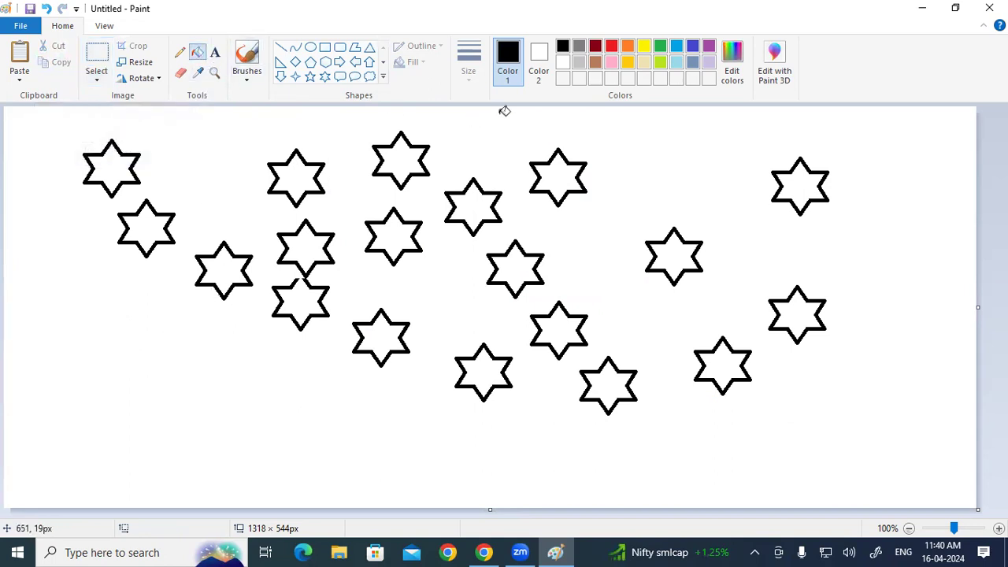
click(612, 48)
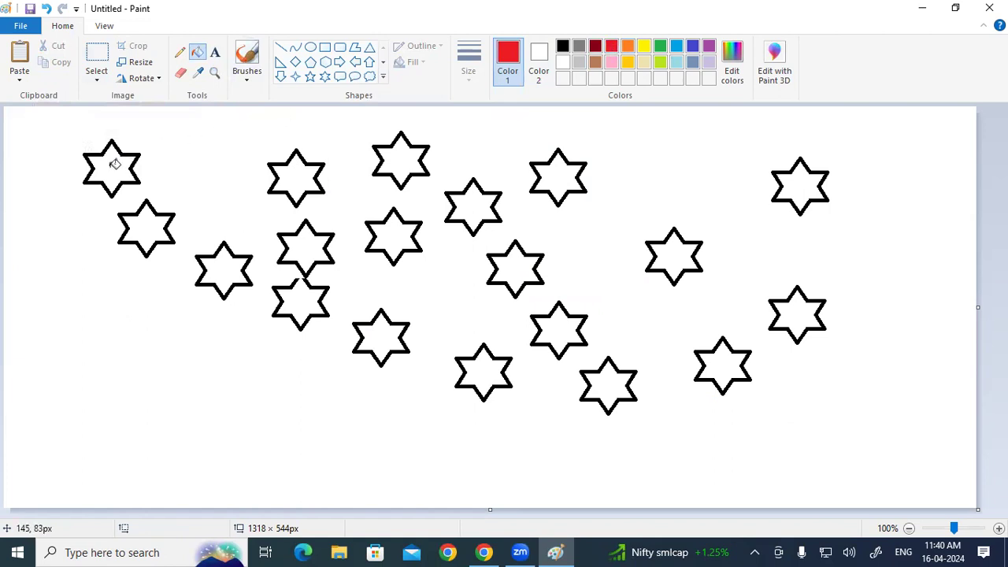
click(114, 164)
click(662, 46)
click(143, 227)
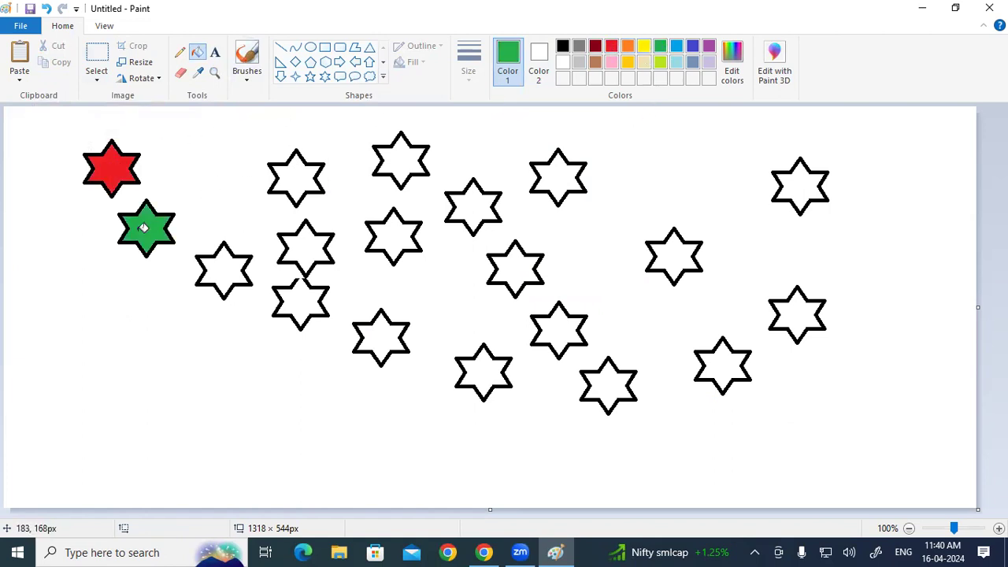
click(644, 47)
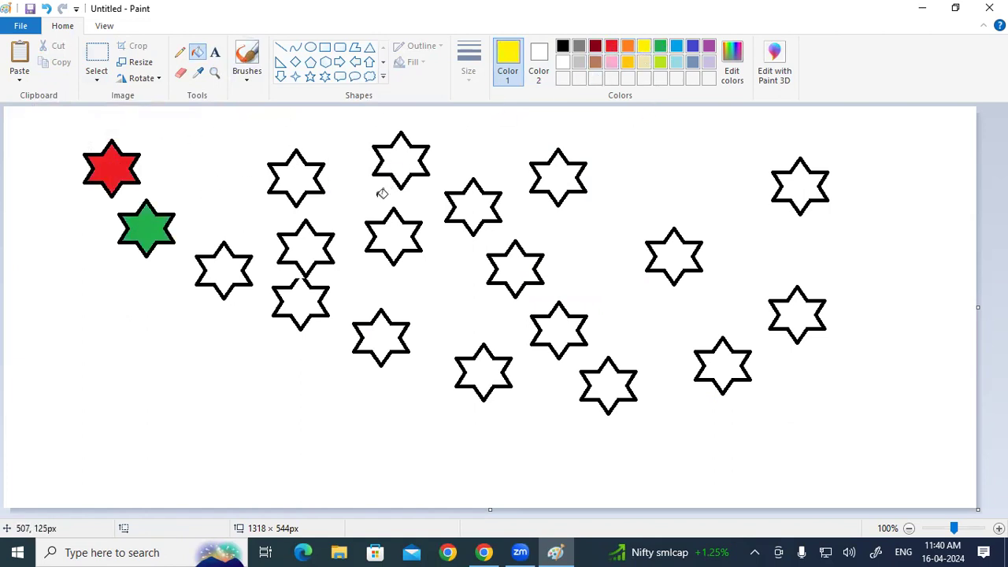
click(295, 165)
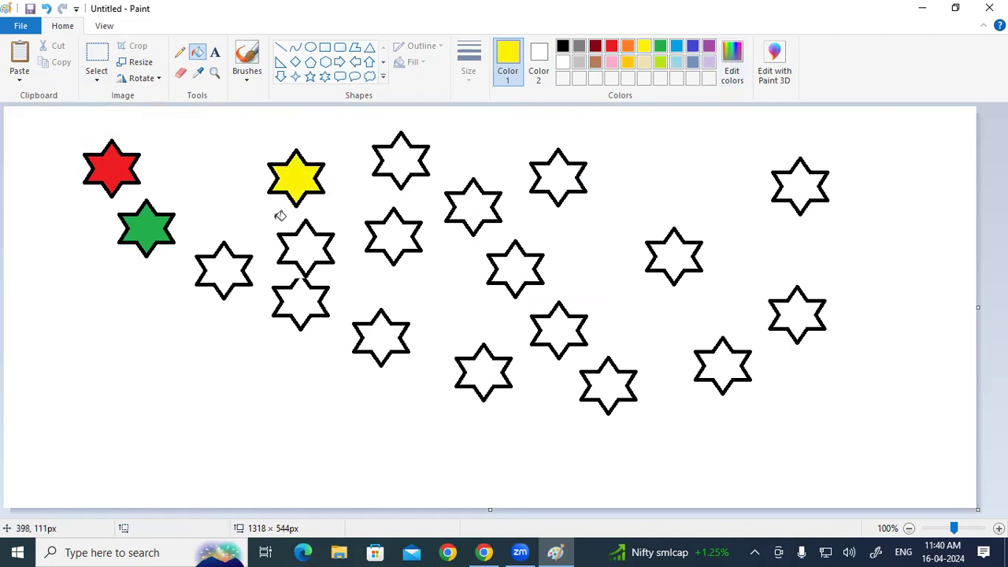
click(230, 267)
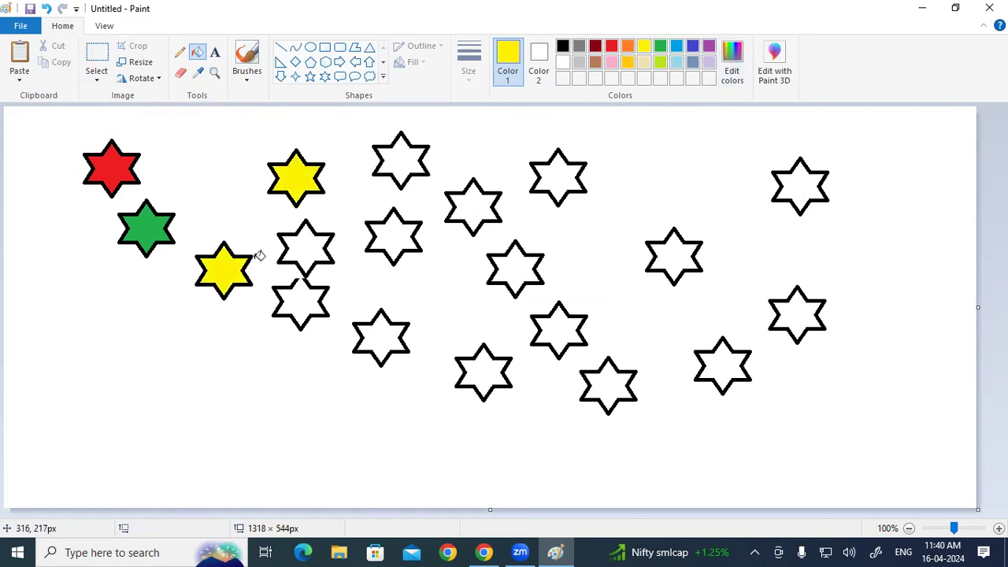
click(694, 46)
click(228, 262)
Step: Fill the column of three stars right of the yellow one with red, green and blue from top to bottom
click(617, 46)
click(401, 151)
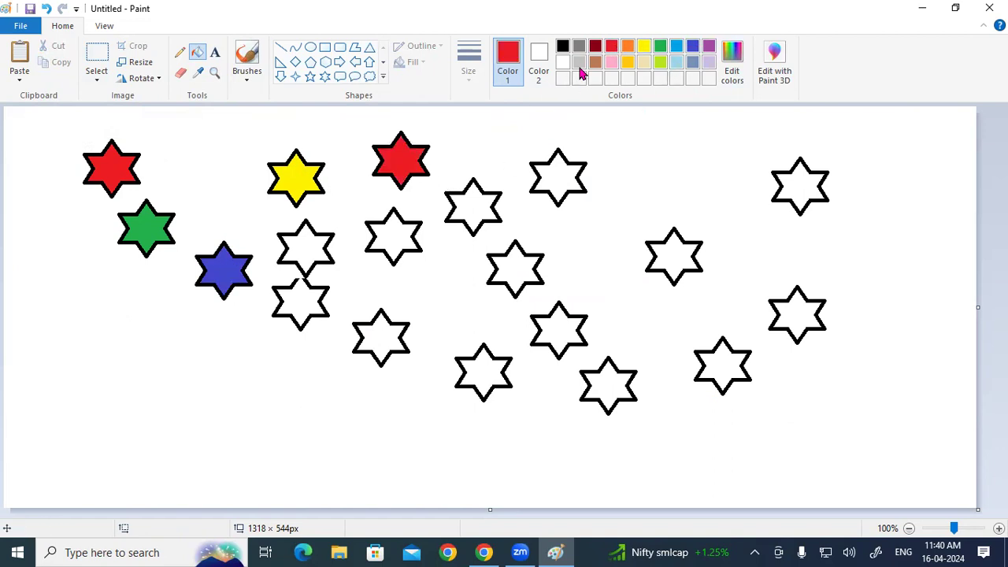
click(661, 47)
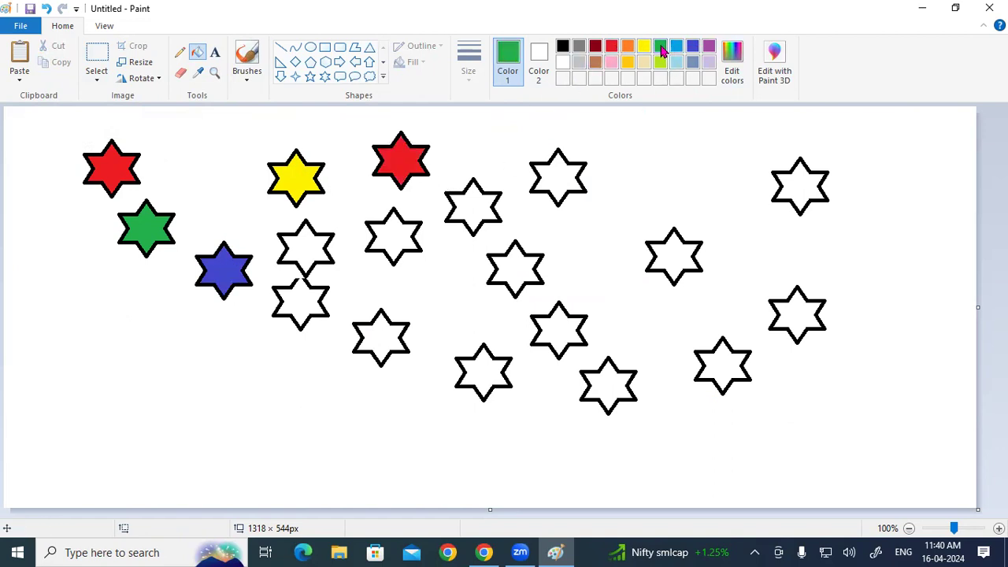
click(392, 237)
click(692, 46)
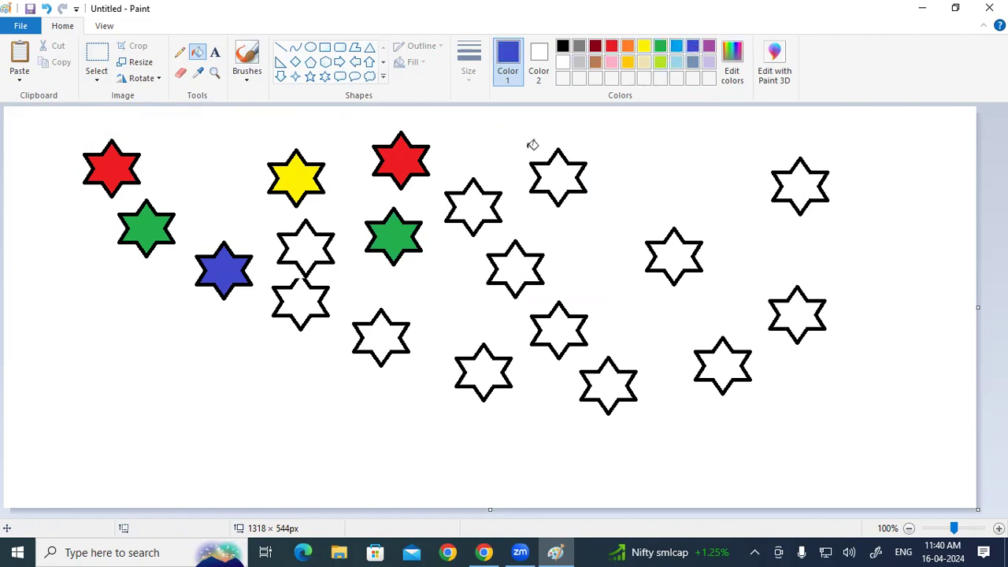
click(397, 325)
Step: Fill the star below the yellow one and two stars near the canvas centre with green, undoing the stray background fill
click(660, 45)
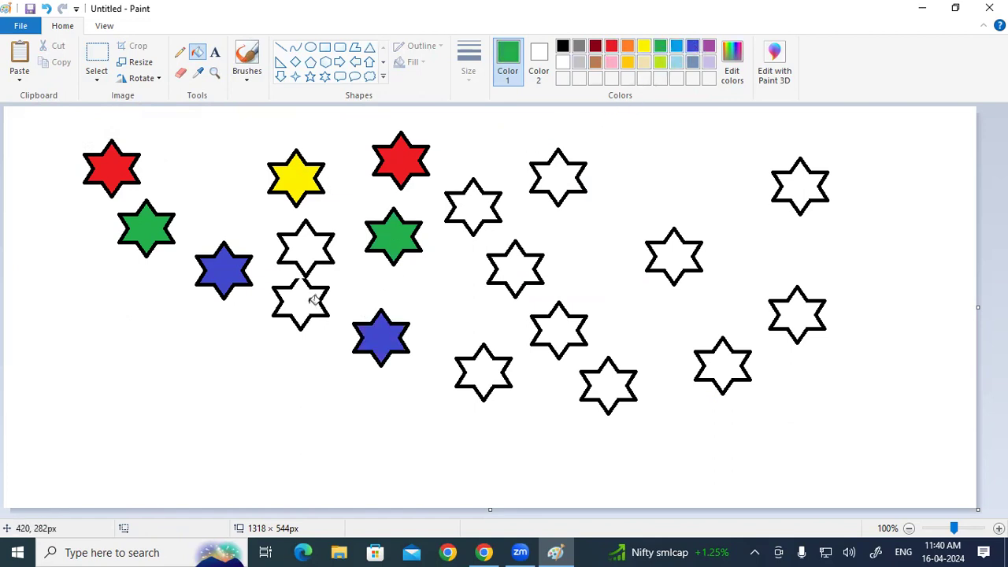
click(340, 293)
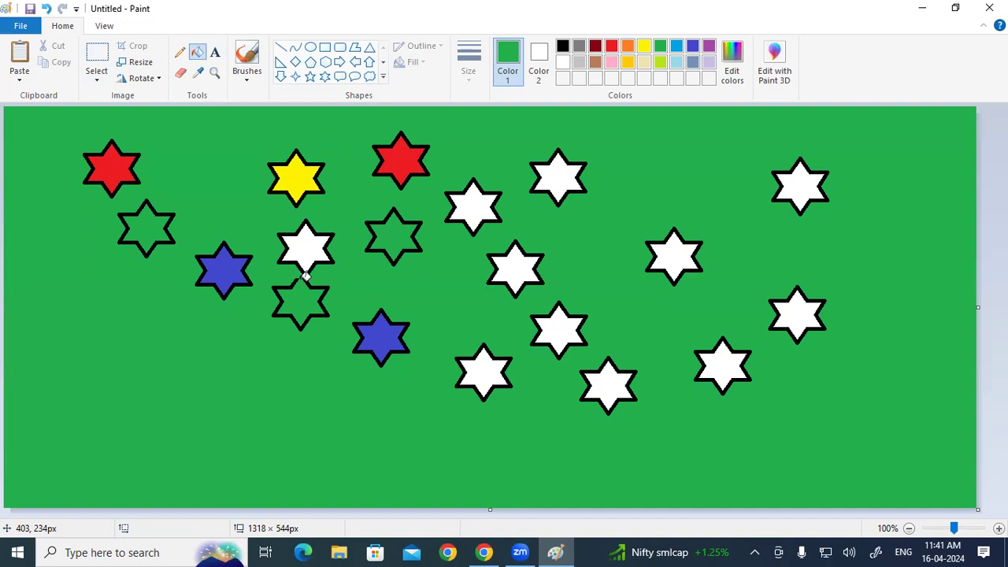
key(ctrl+z)
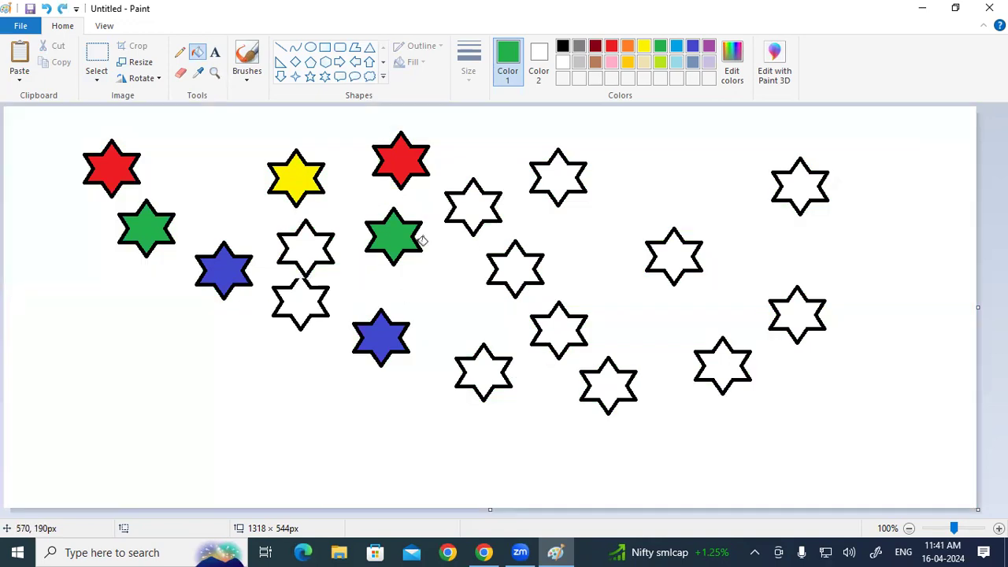
click(297, 244)
click(522, 262)
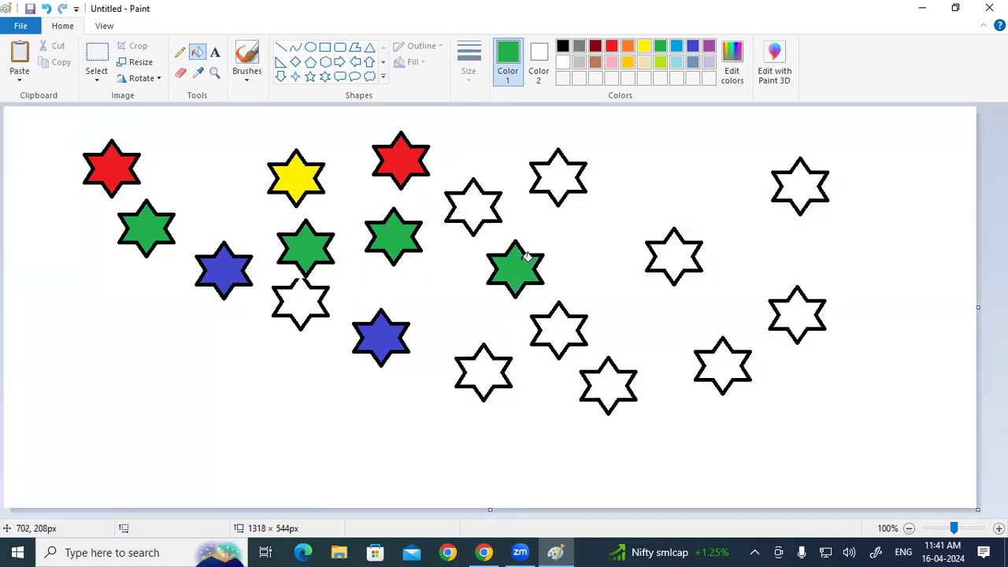
click(479, 201)
Step: Fill two stars right of the centre with dark red and recolour two other stars' outlines dark red, undoing the stray background fill
click(597, 46)
click(570, 174)
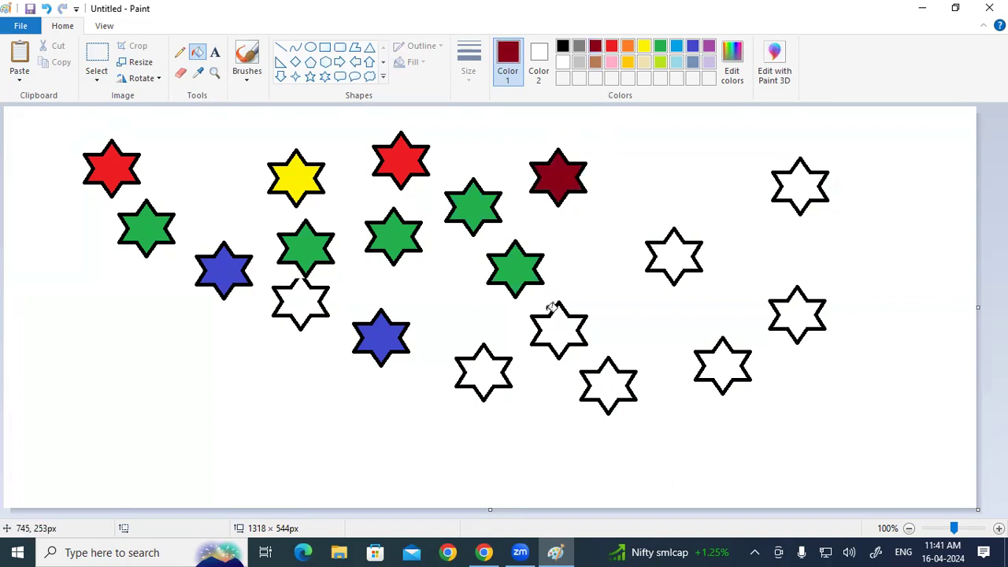
click(564, 327)
click(490, 376)
click(587, 378)
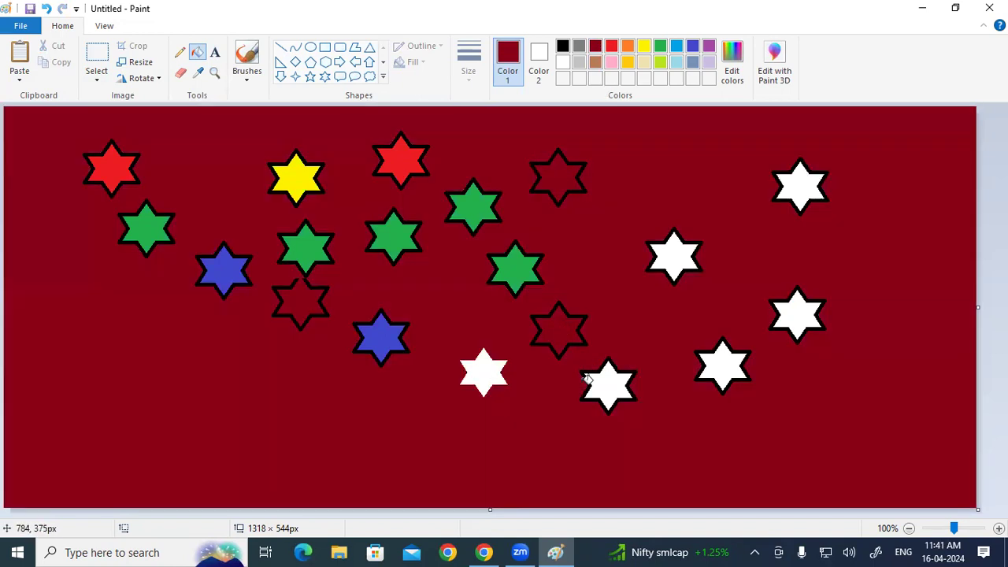
key(ctrl+z)
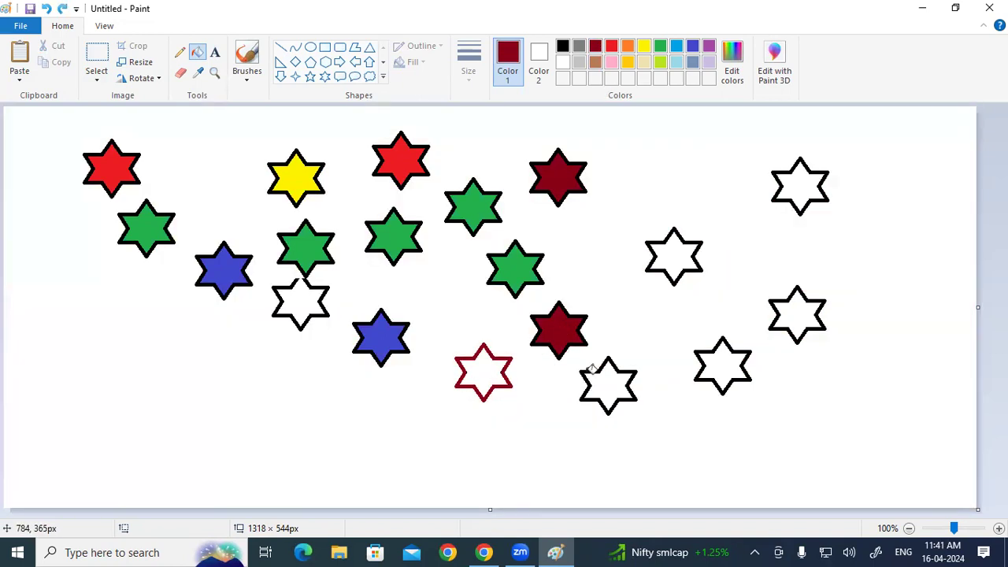
click(659, 239)
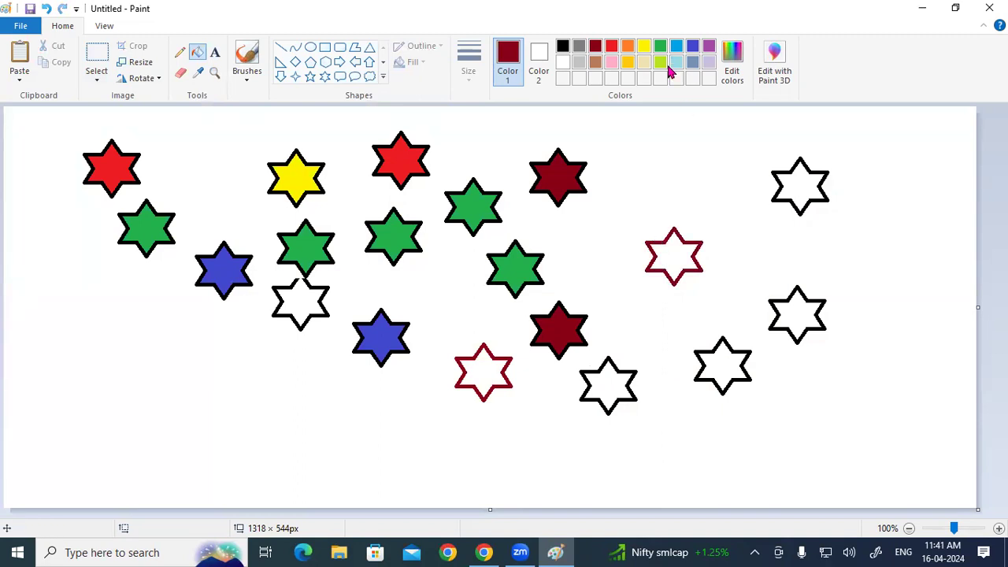
Step: Fill the dark-red-outlined star on the right half and the lower black-outlined star beside the dark red one with yellow
click(612, 47)
click(642, 47)
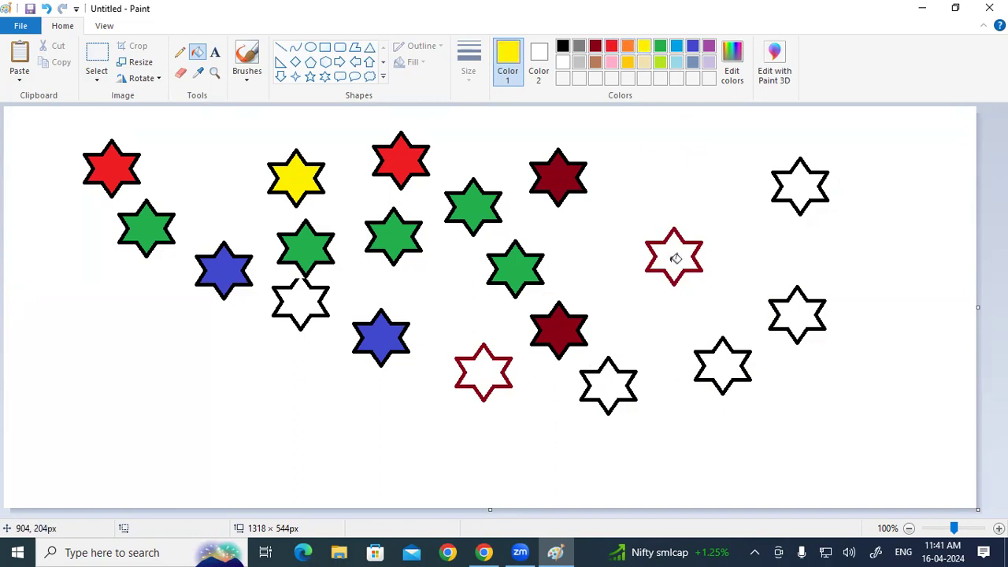
click(673, 256)
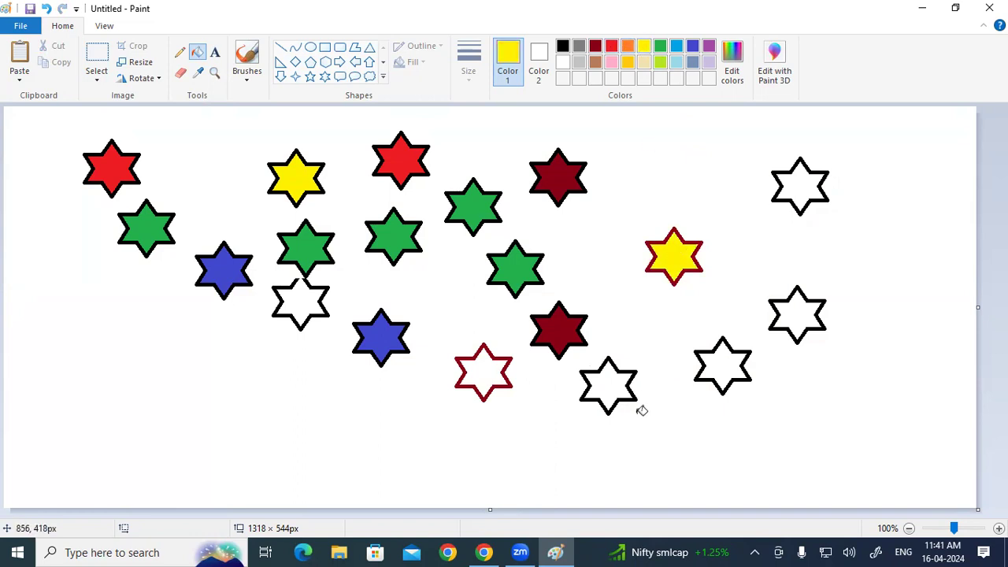
click(604, 389)
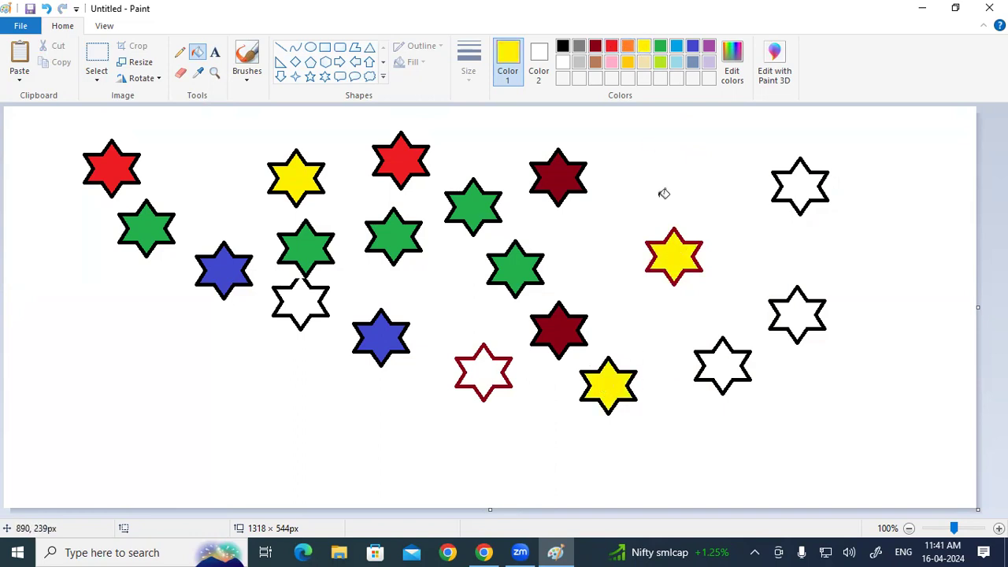
Step: Fill the three remaining stars on the far right with green, blue and red, from the lowest to the uppermost
click(661, 48)
click(721, 356)
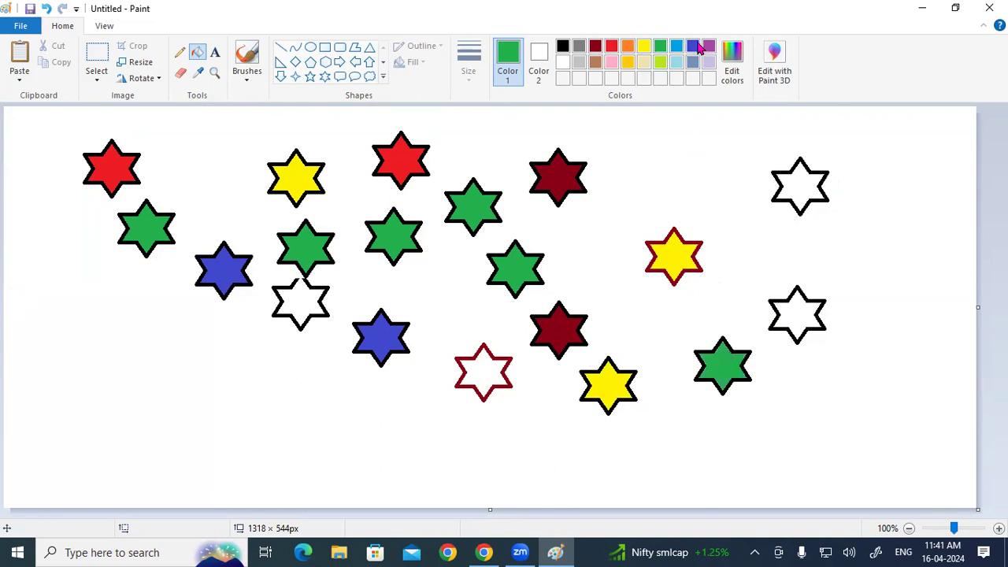
click(698, 48)
click(788, 306)
click(611, 48)
click(815, 189)
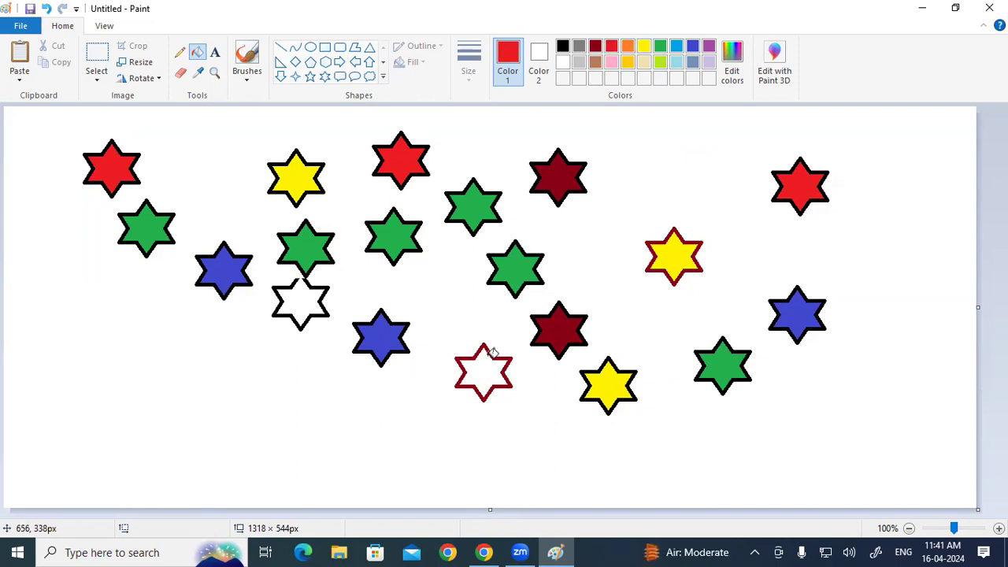
Step: Select a rectangular area of about 940 × 418 px around most of the stars and shift it slightly
click(97, 83)
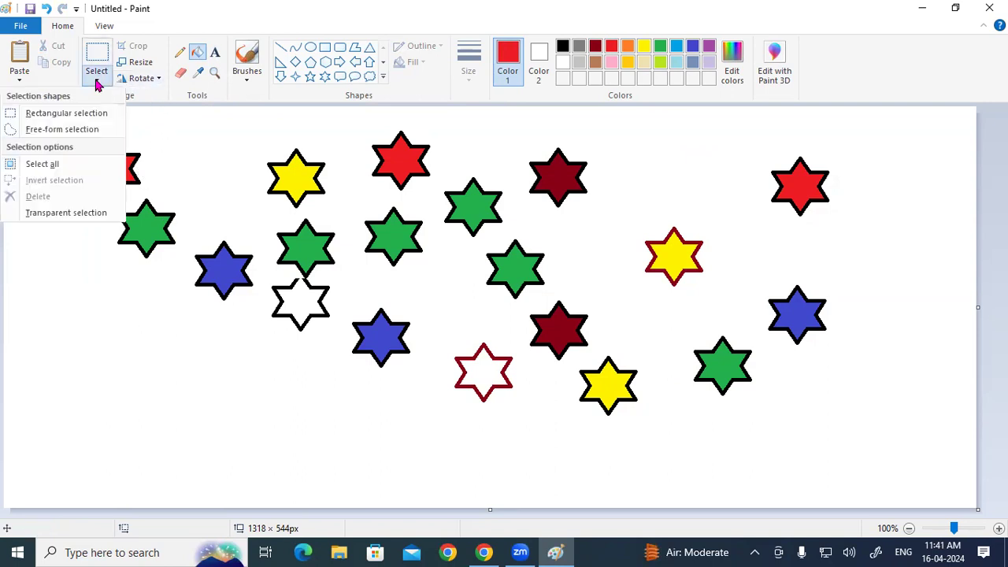
click(61, 114)
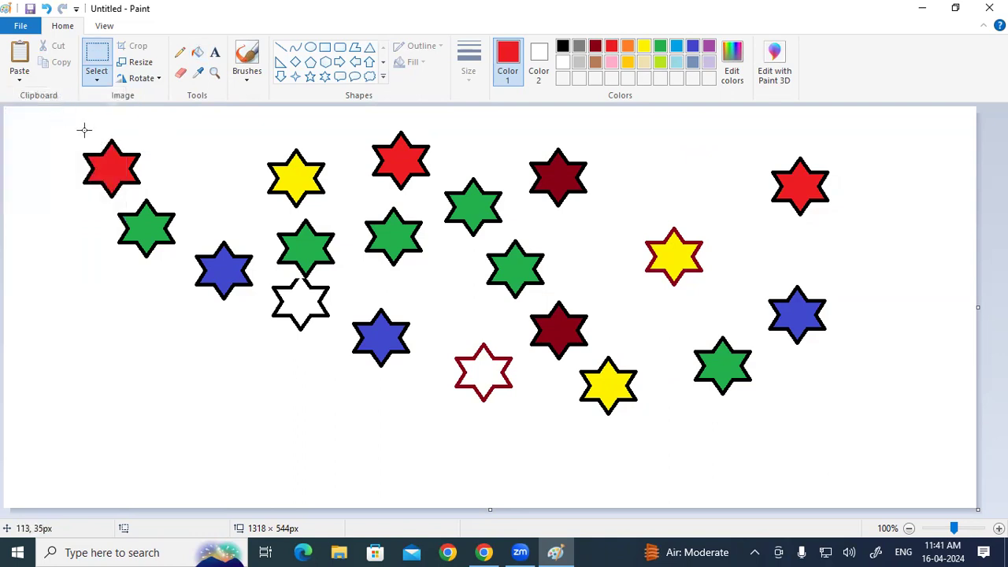
drag(76, 123, 763, 431)
mouse_move(685, 197)
mouse_down()
mouse_move(646, 266)
mouse_move(681, 257)
mouse_move(704, 210)
mouse_move(690, 193)
mouse_up()
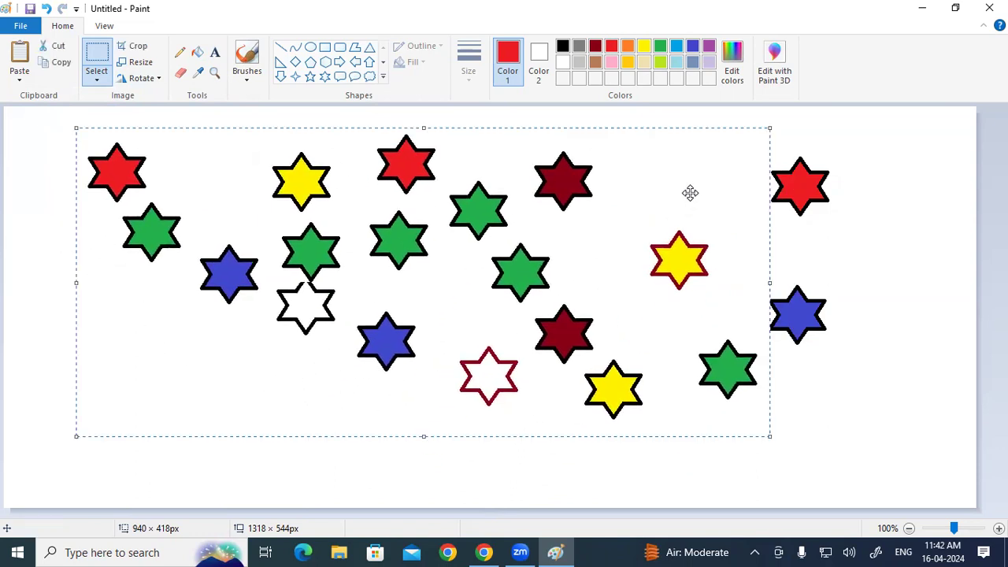
click(880, 229)
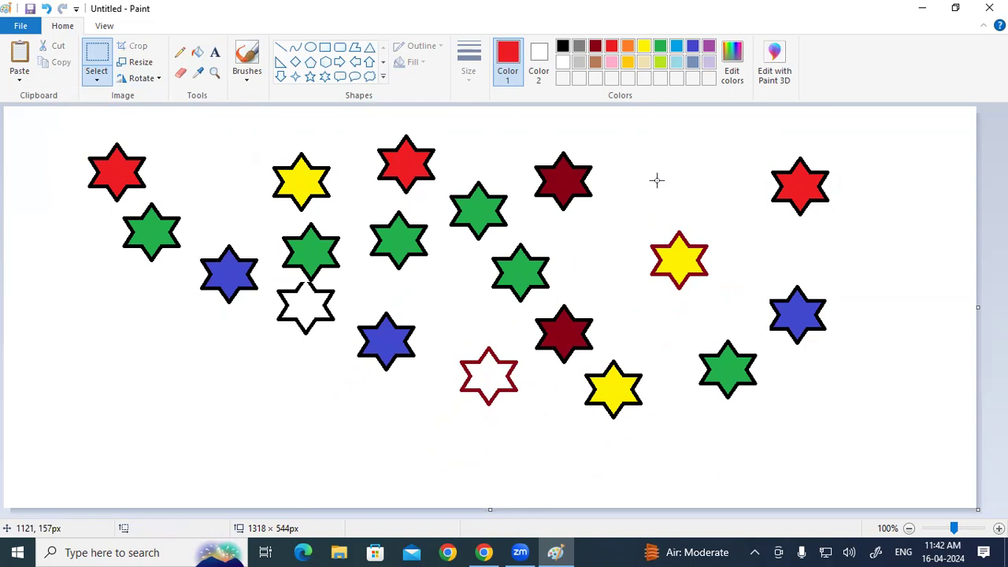
Step: Make a free-form selection winding around the stars from the upper yellow one to the green one on the right, and shift it slightly upward
click(107, 83)
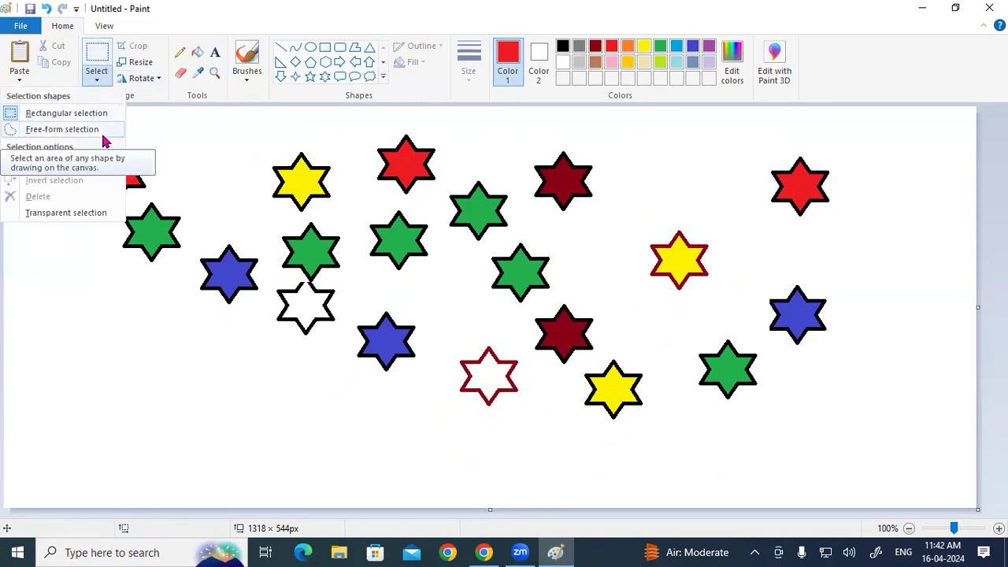
click(92, 131)
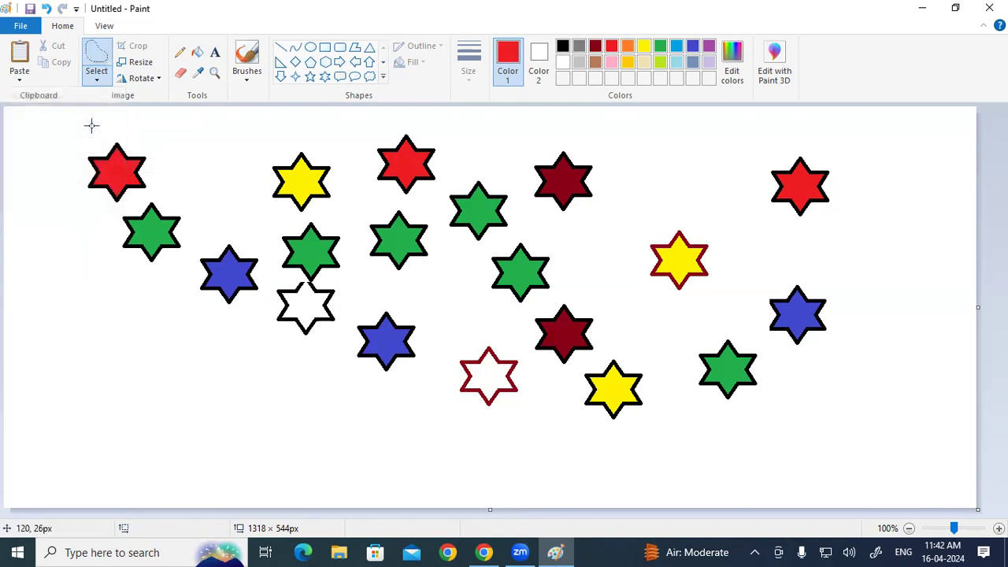
mouse_move(704, 141)
mouse_down()
mouse_move(651, 171)
mouse_move(625, 220)
mouse_move(628, 257)
mouse_move(661, 328)
mouse_move(654, 370)
mouse_move(669, 386)
mouse_move(638, 422)
mouse_move(577, 427)
mouse_move(521, 344)
mouse_move(371, 289)
mouse_move(332, 140)
mouse_move(290, 136)
mouse_move(252, 153)
mouse_move(270, 226)
mouse_up()
mouse_move(267, 292)
mouse_down()
mouse_move(283, 371)
mouse_move(427, 414)
mouse_move(534, 427)
mouse_up()
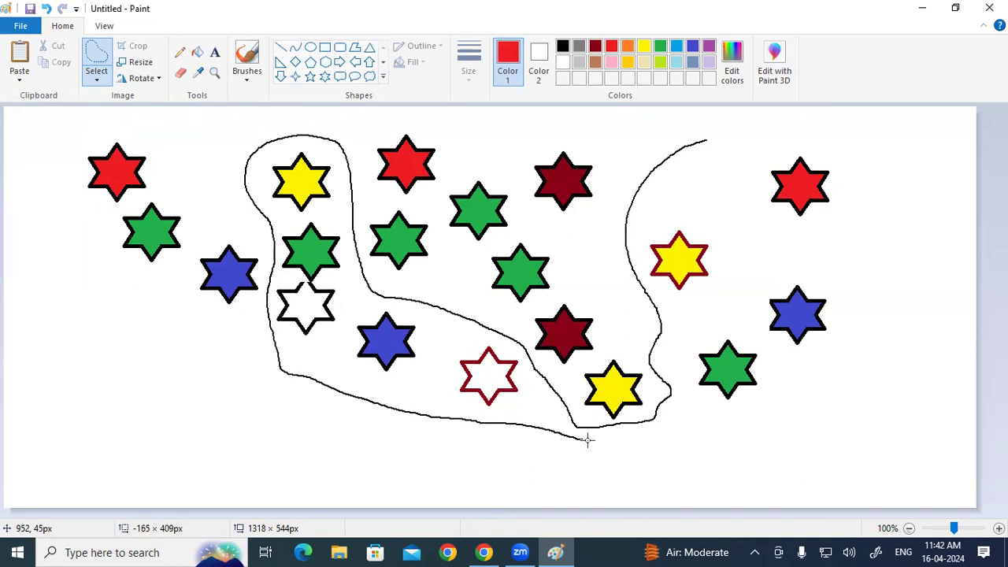
mouse_move(601, 444)
mouse_down()
mouse_move(739, 429)
mouse_move(779, 405)
mouse_move(783, 366)
mouse_up()
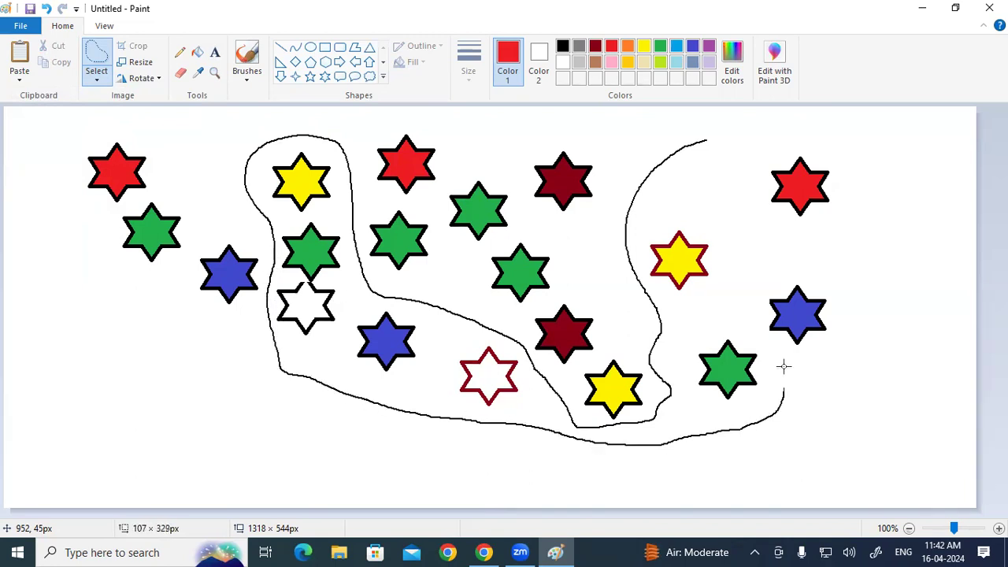
drag(723, 324, 674, 315)
mouse_move(728, 276)
mouse_down()
mouse_move(738, 239)
mouse_move(732, 162)
mouse_move(701, 137)
mouse_up()
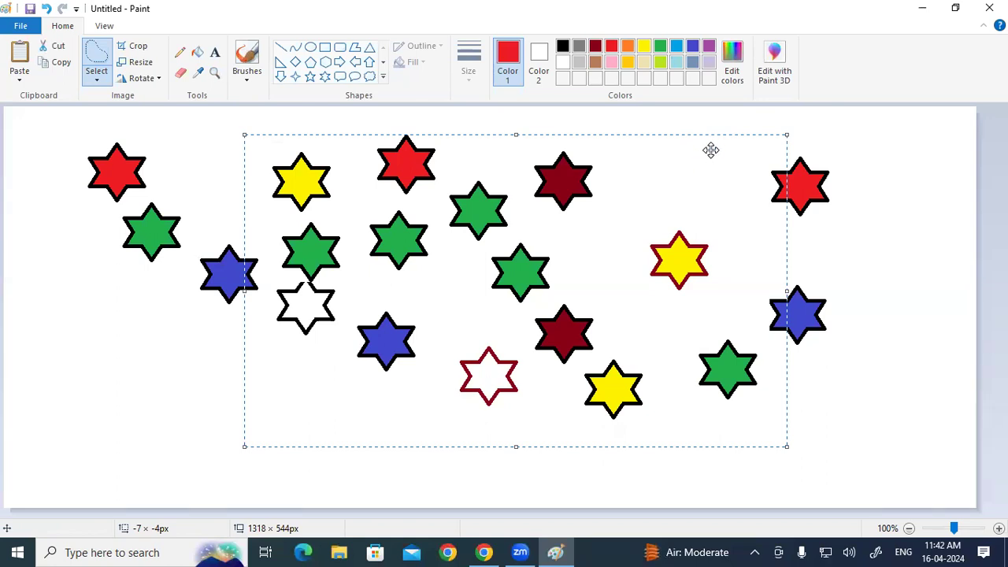
mouse_move(710, 135)
mouse_down()
mouse_move(711, 220)
mouse_move(712, 132)
mouse_up()
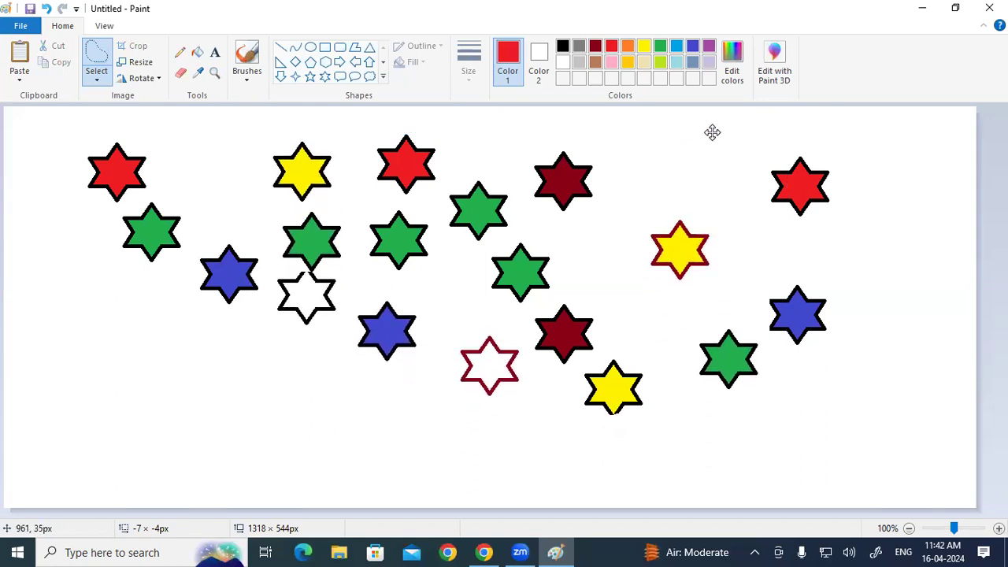
click(915, 260)
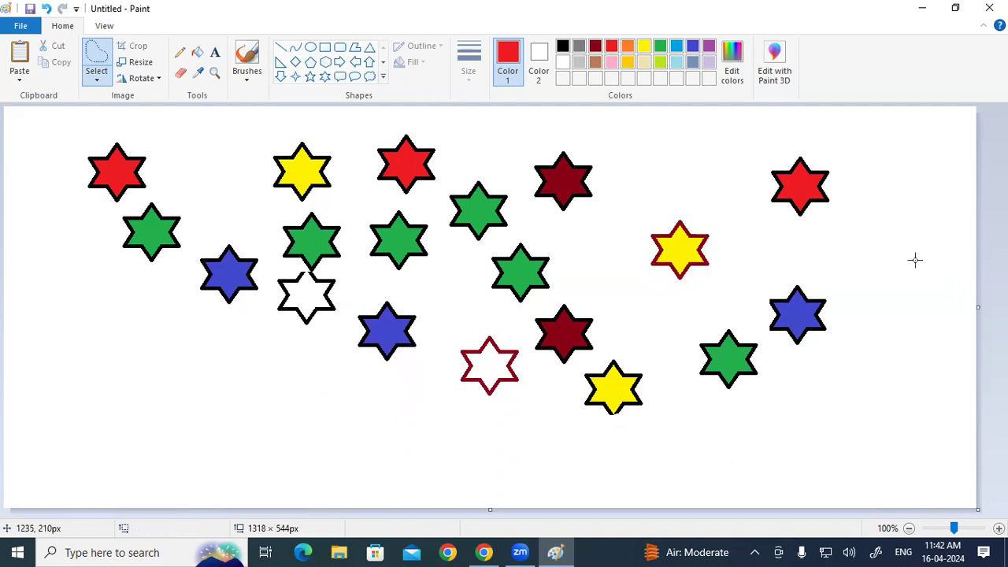
Step: Free-form select the group of stars left of the centre, move it down and to the right, and undo the move
click(88, 75)
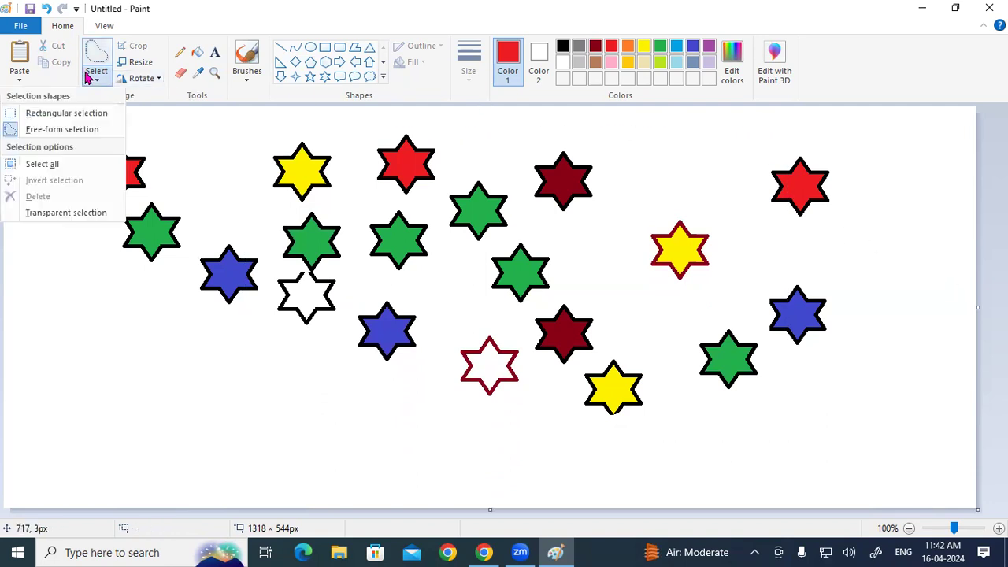
click(71, 130)
mouse_move(240, 119)
mouse_down()
mouse_move(273, 135)
mouse_move(352, 124)
mouse_move(355, 168)
mouse_move(393, 203)
mouse_move(489, 167)
mouse_move(530, 204)
mouse_move(471, 261)
mouse_move(452, 325)
mouse_move(417, 332)
mouse_move(418, 297)
mouse_move(393, 289)
mouse_move(369, 299)
mouse_move(318, 354)
mouse_move(277, 366)
mouse_move(257, 330)
mouse_move(235, 333)
mouse_move(240, 121)
mouse_up()
drag(272, 168, 359, 323)
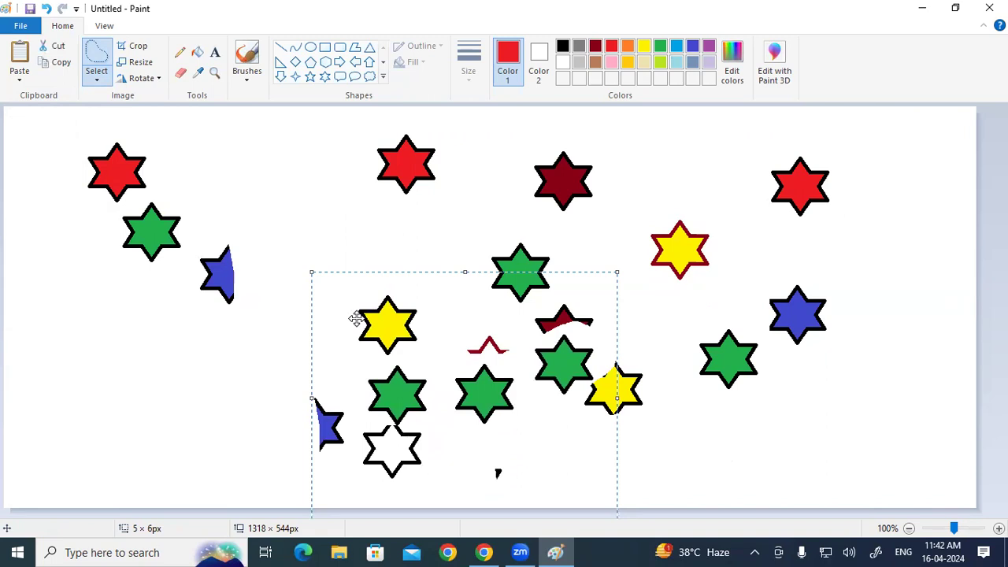
key(ctrl+z)
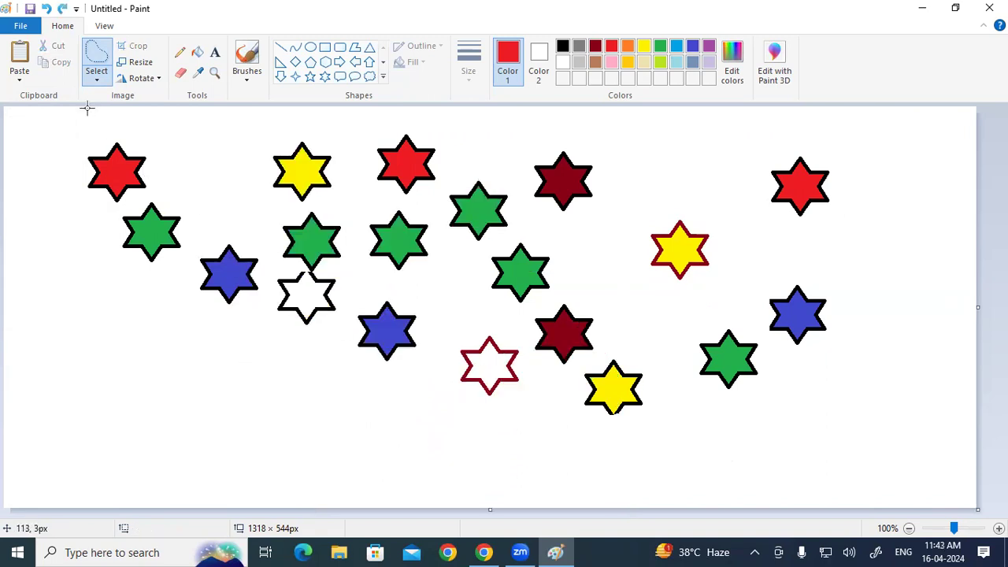
Step: Select the entire picture and move it slightly downward on the canvas
click(97, 76)
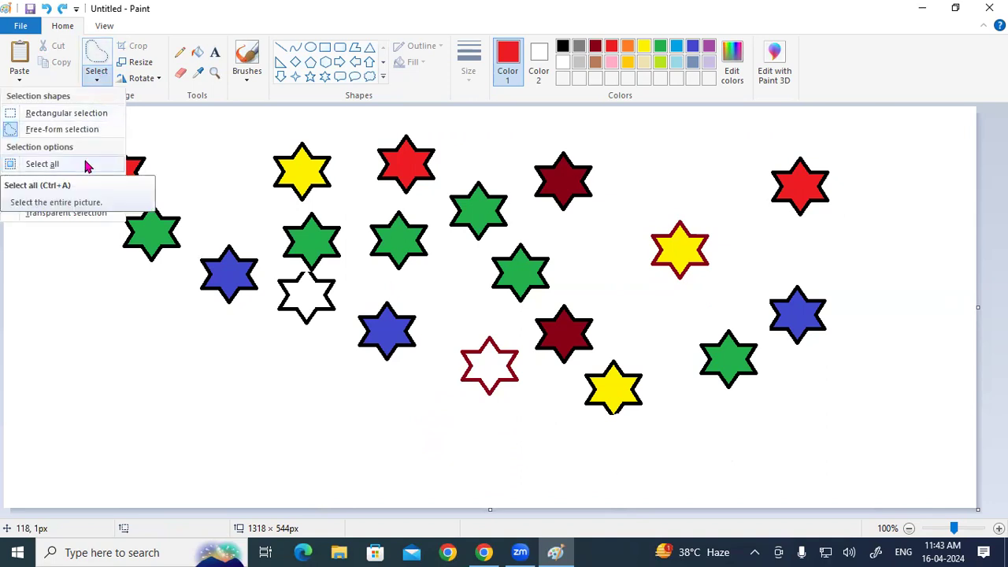
click(42, 163)
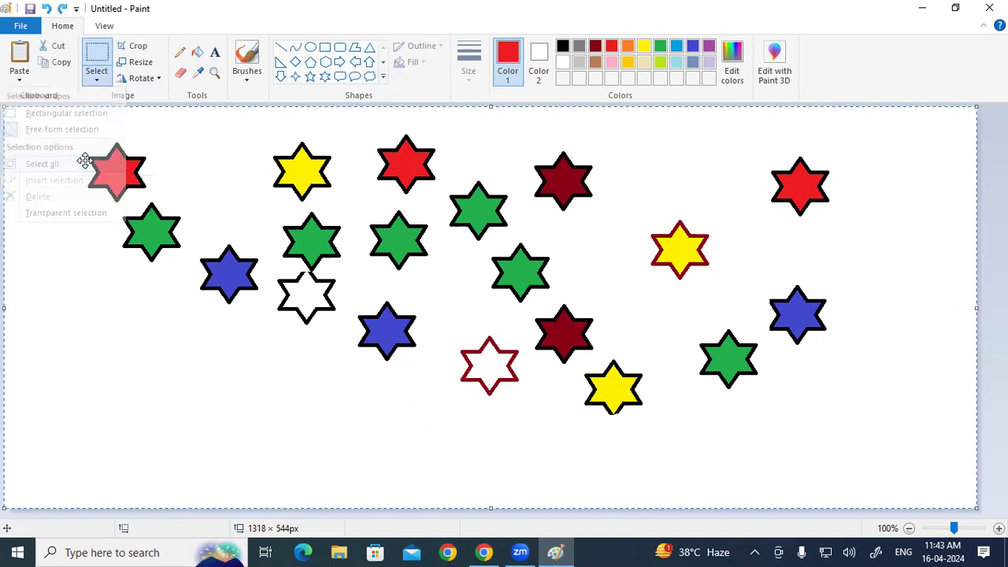
drag(83, 135, 106, 165)
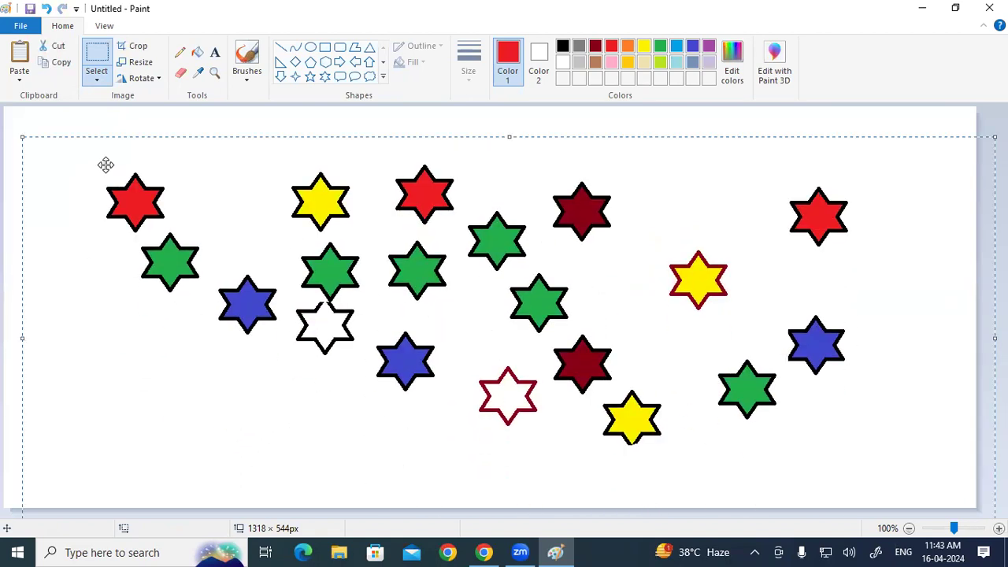
click(107, 88)
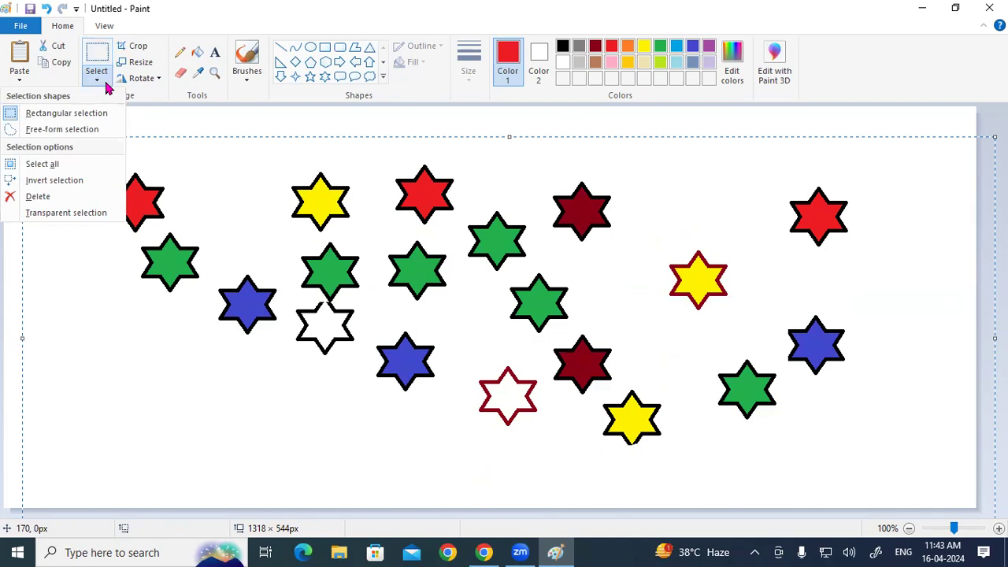
click(123, 300)
drag(101, 221, 74, 209)
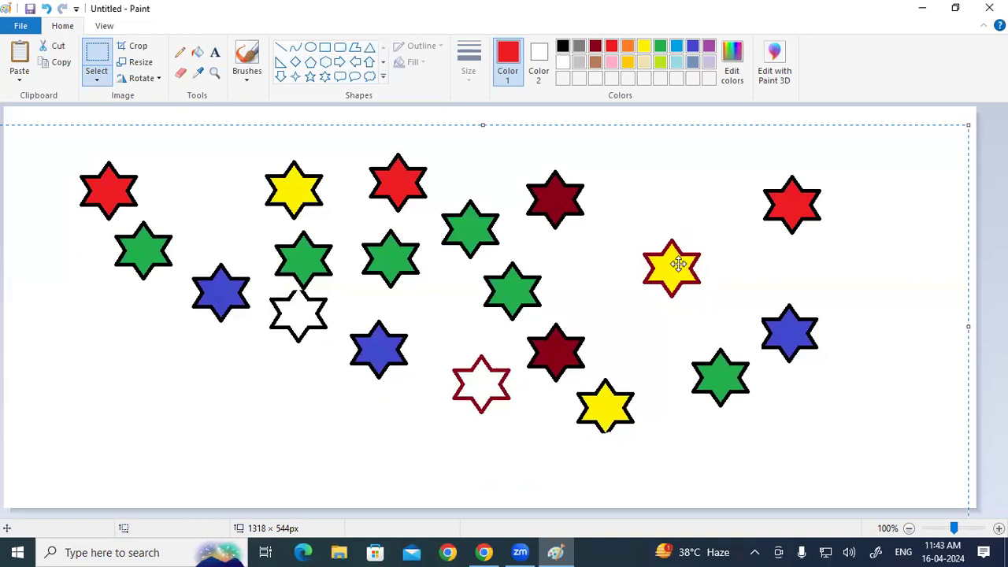
Step: Invert the whole-picture selection and try shifting the result downward, undoing the move
click(96, 79)
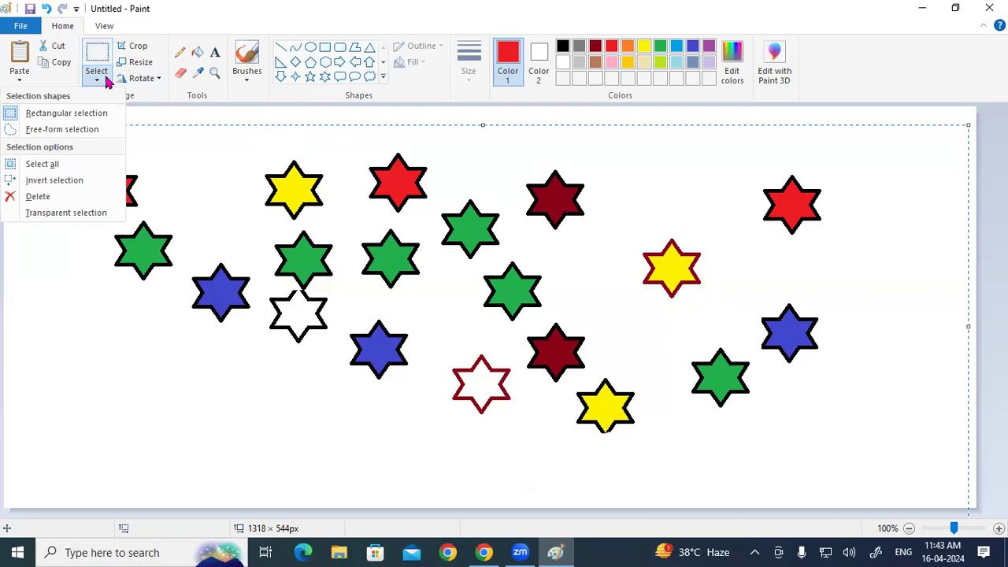
click(81, 180)
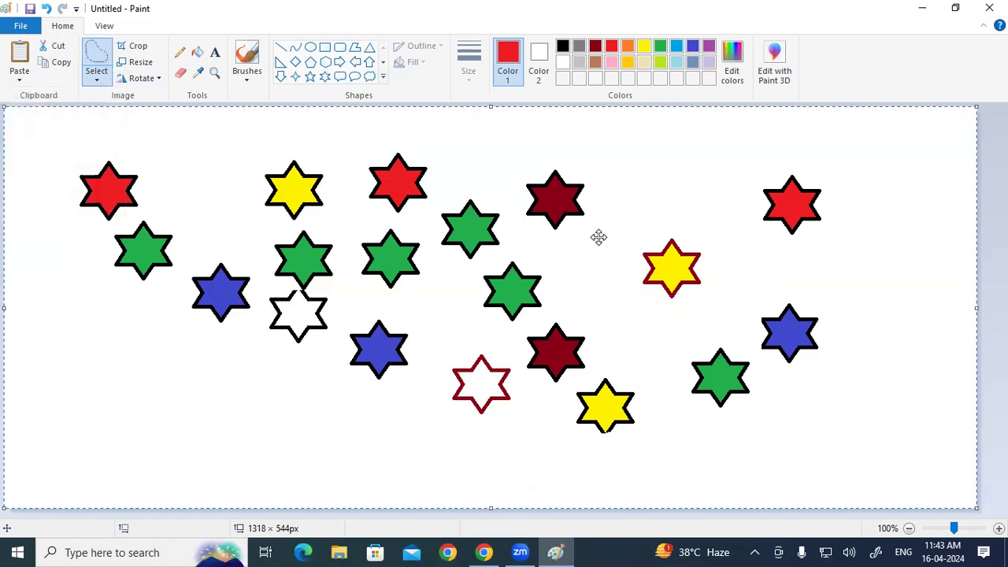
drag(637, 220, 634, 293)
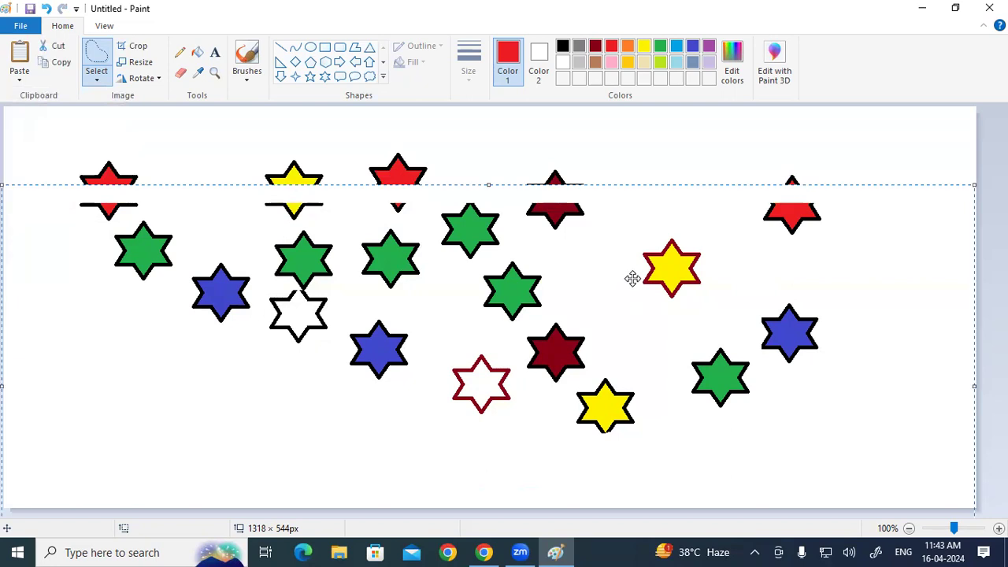
key(ctrl+z)
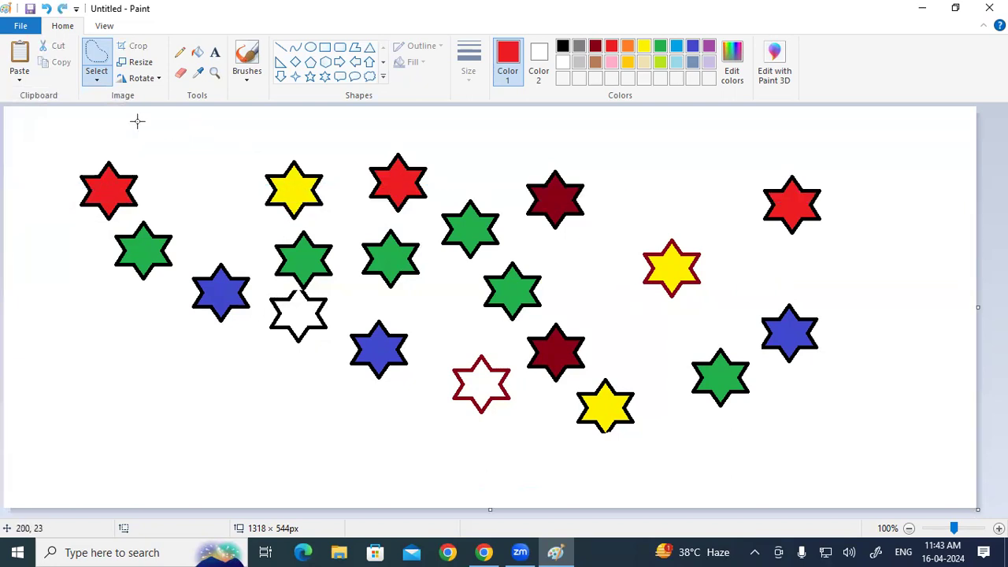
Step: Select a rectangular area of about 1139 × 434 px around all the stars and move it slightly down
click(97, 84)
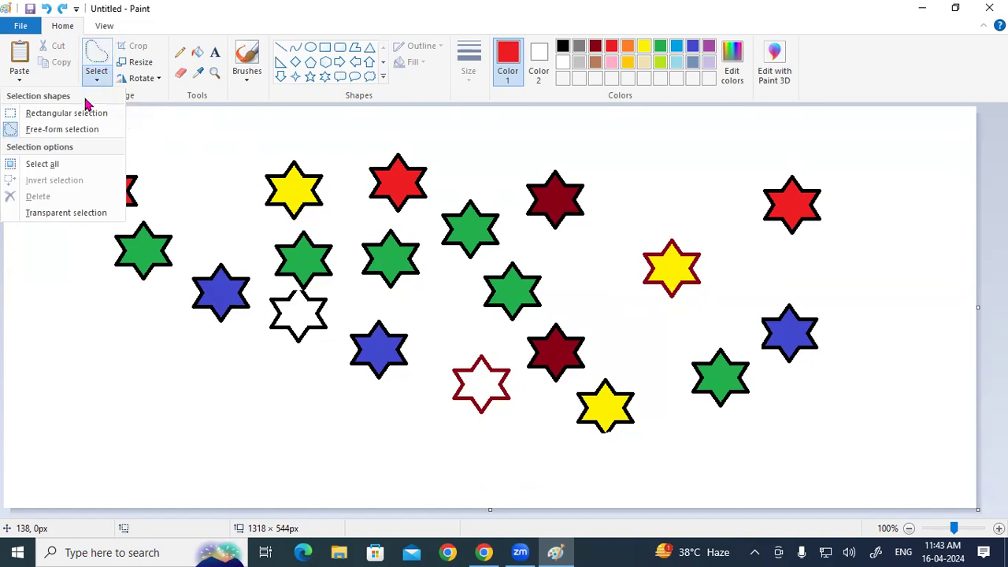
click(79, 114)
drag(36, 125, 878, 445)
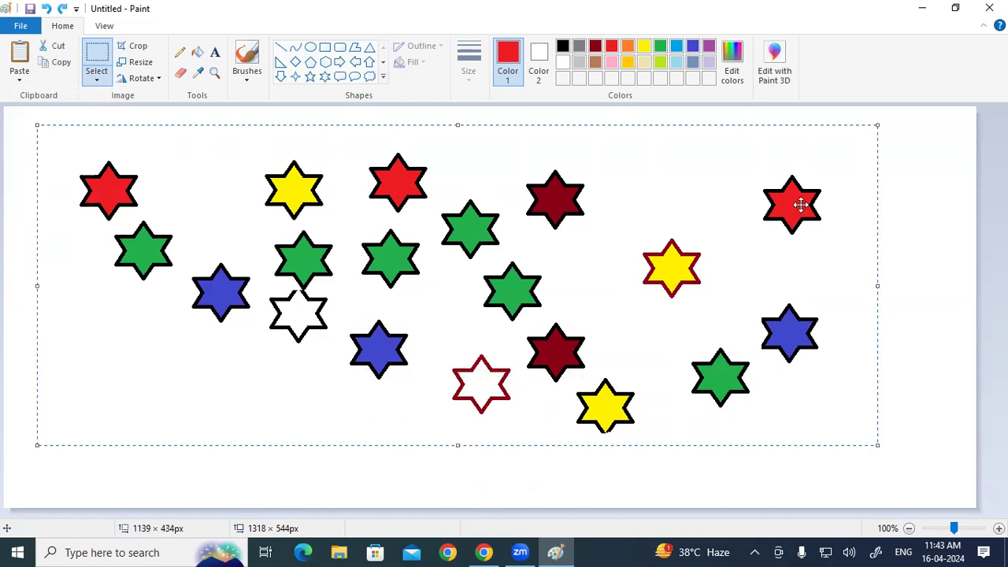
drag(768, 166, 769, 189)
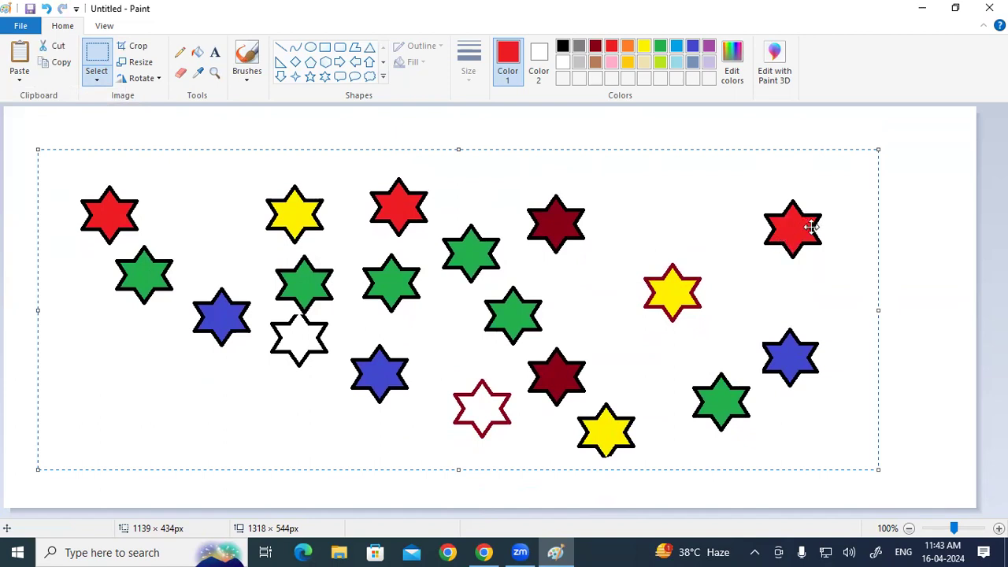
Step: Invert the rectangular selection around all the stars and clear the resulting selection
click(88, 82)
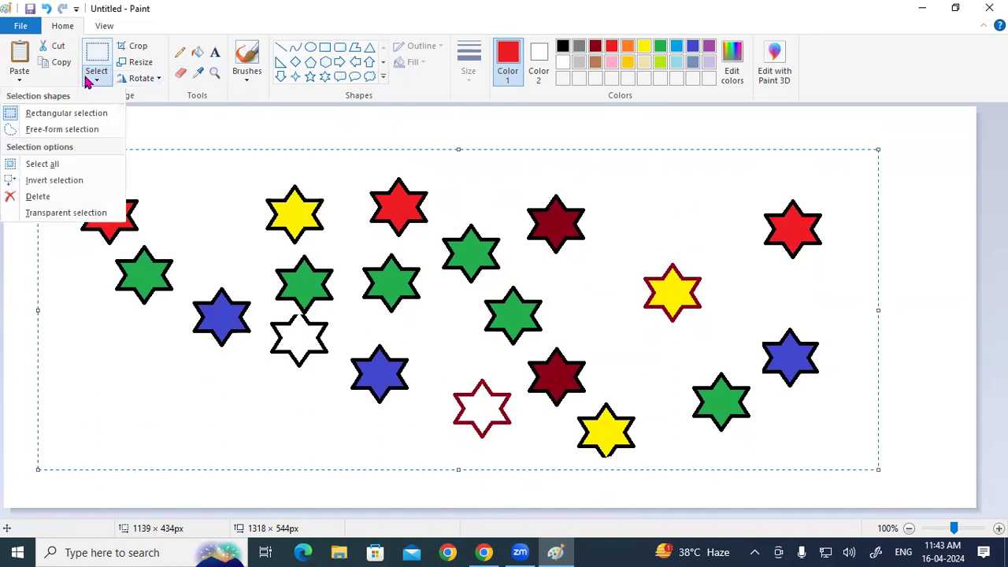
click(79, 179)
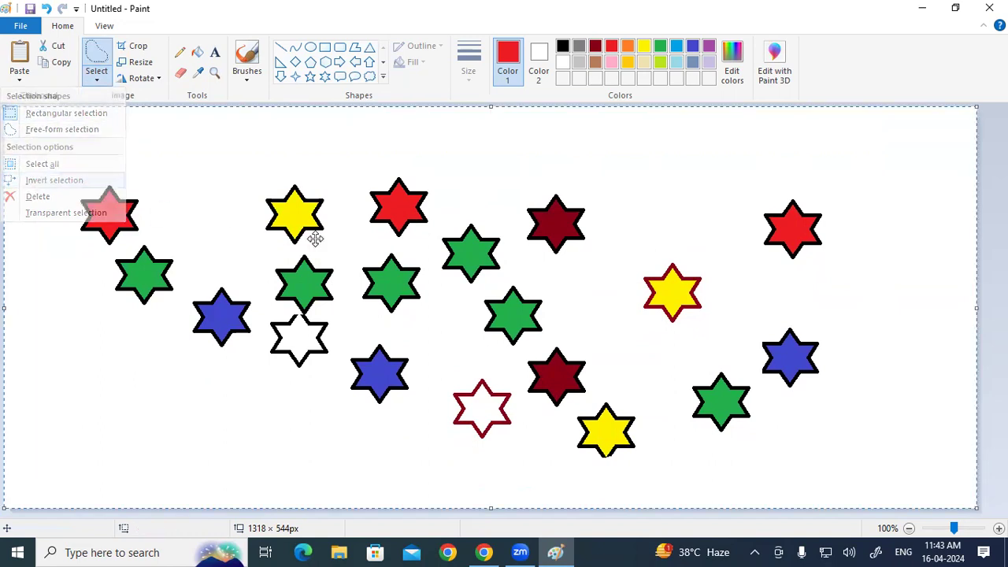
click(102, 73)
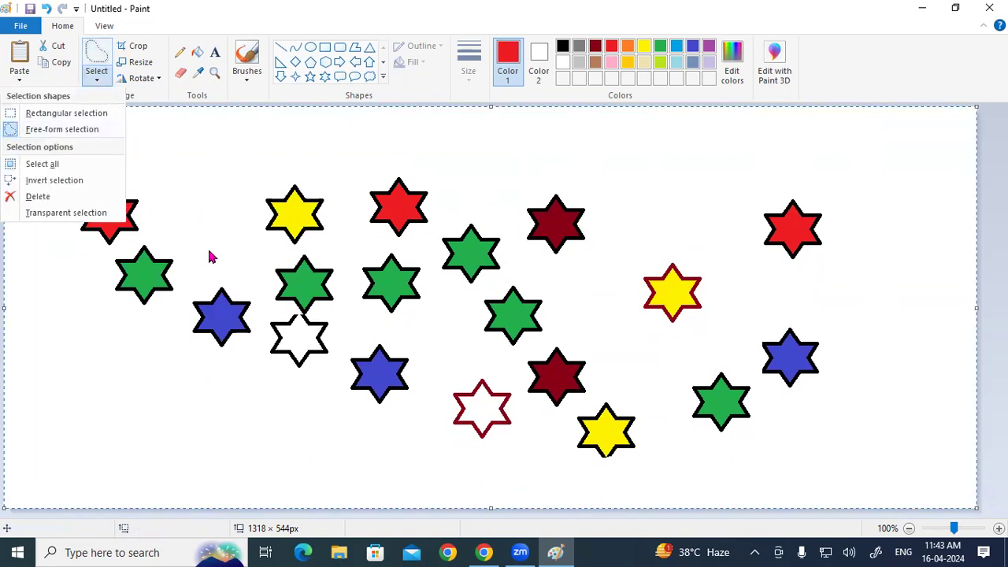
click(350, 179)
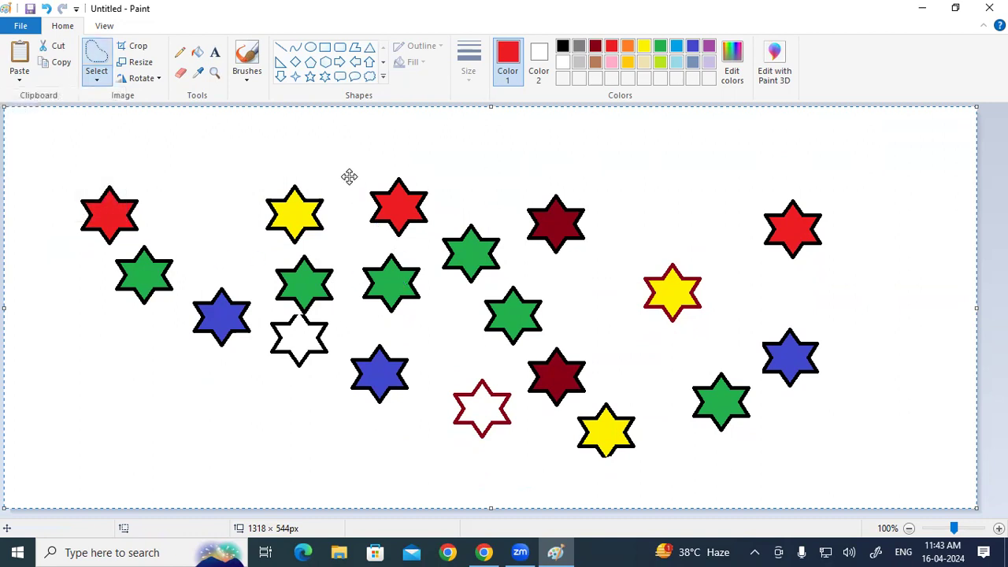
click(95, 82)
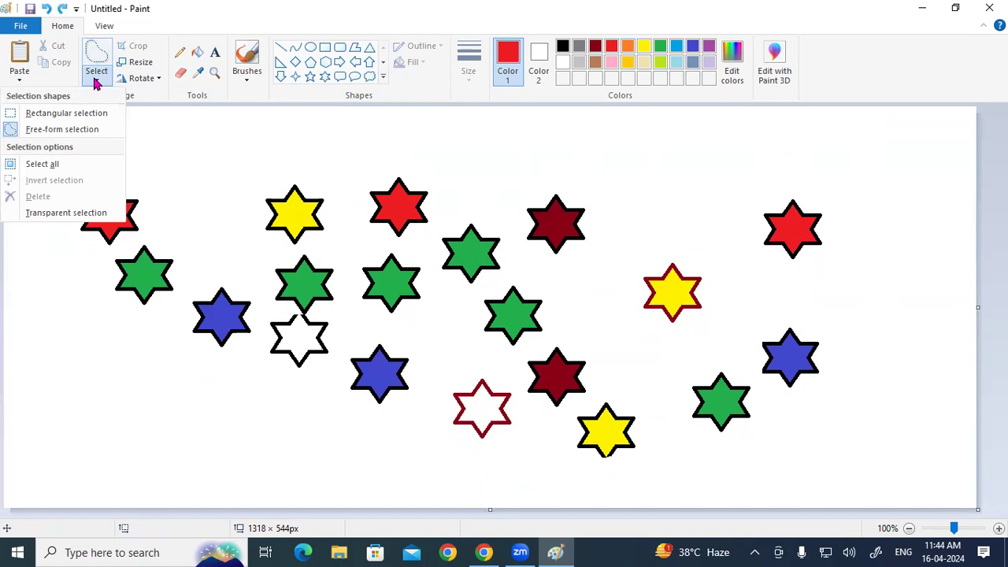
click(313, 224)
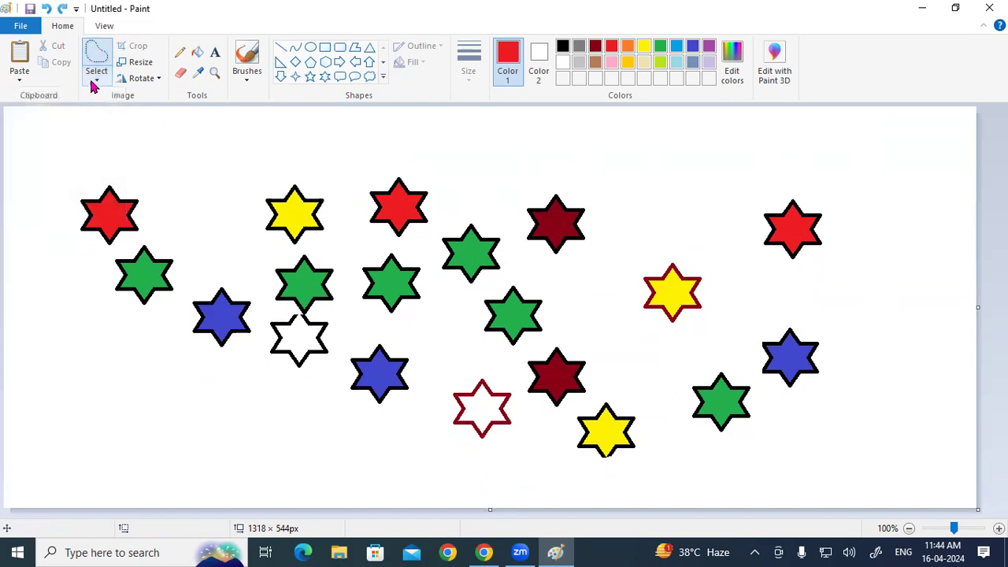
Step: Select a 314 × 232 px rectangle around the right-hand yellow and red stars, invert the selection and shift it down, undoing the shift
click(93, 83)
click(110, 113)
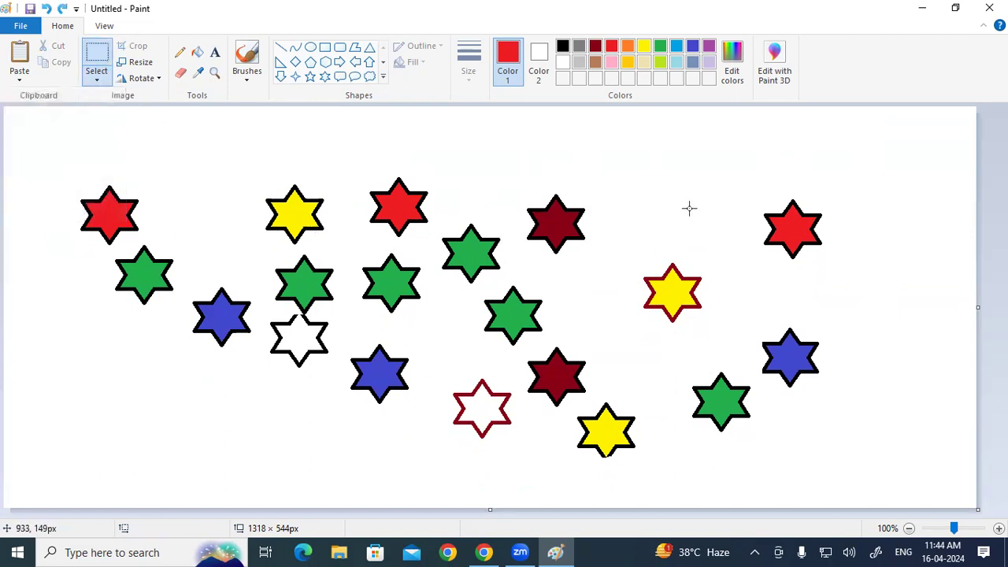
drag(614, 155, 847, 325)
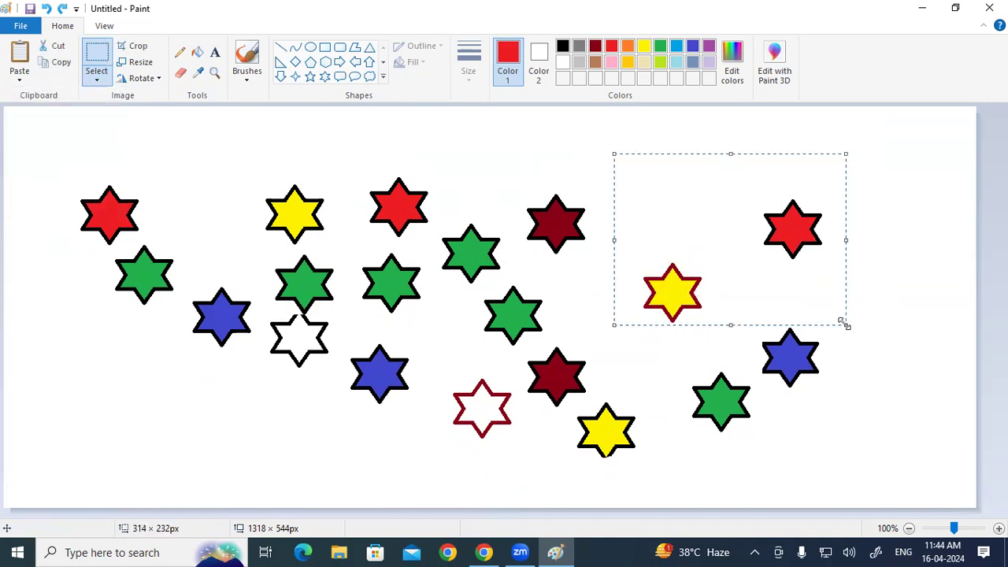
click(103, 82)
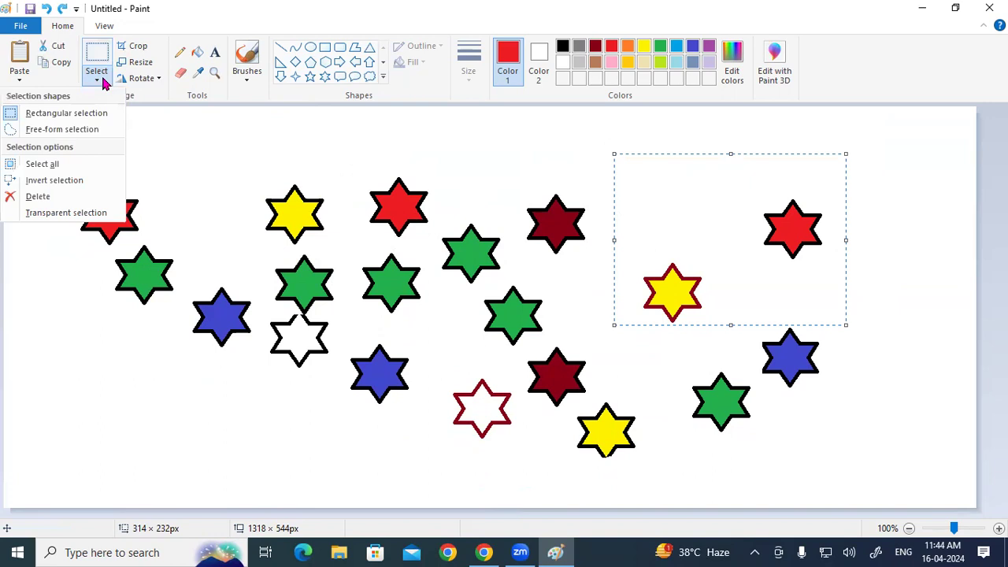
click(88, 181)
drag(656, 209, 657, 185)
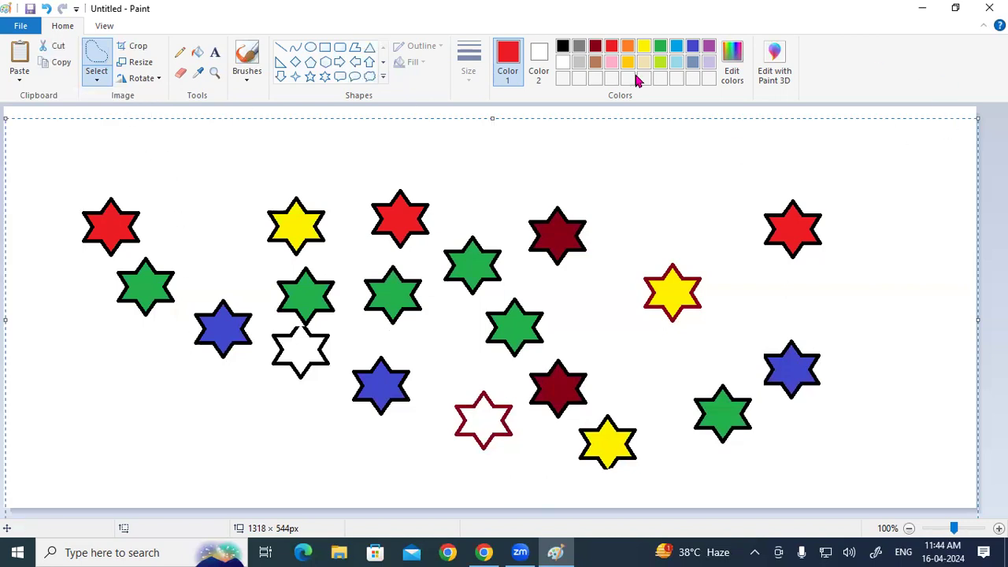
drag(176, 172, 175, 161)
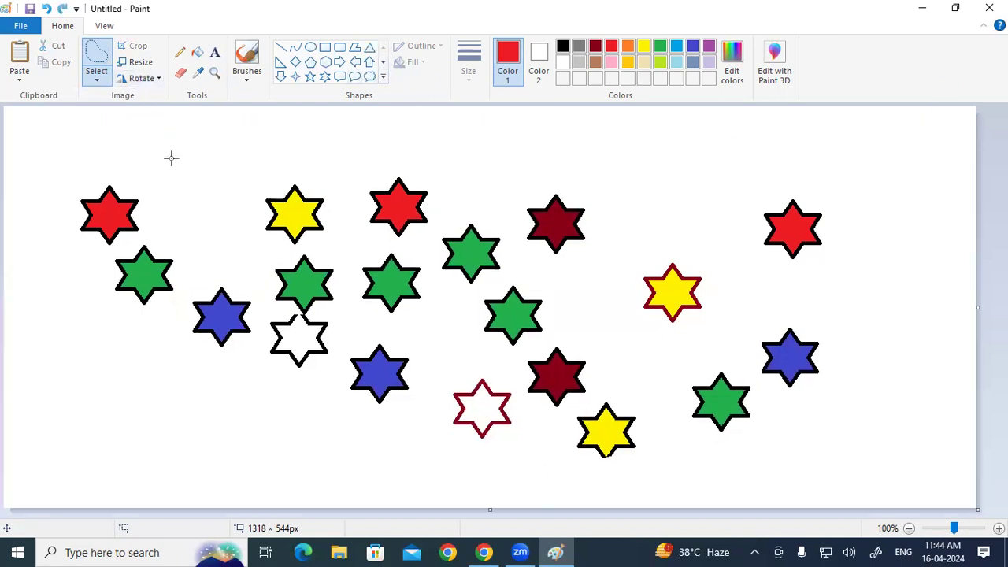
Step: Select a rectangular area of about 272 × 261 px around the red, green and blue stars at the far left
click(97, 74)
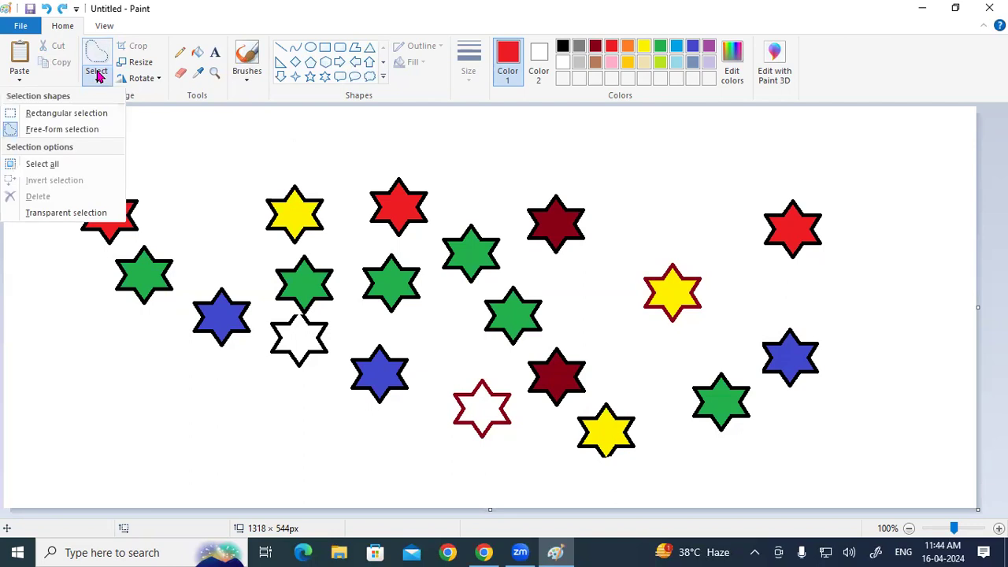
click(89, 113)
drag(59, 171, 260, 363)
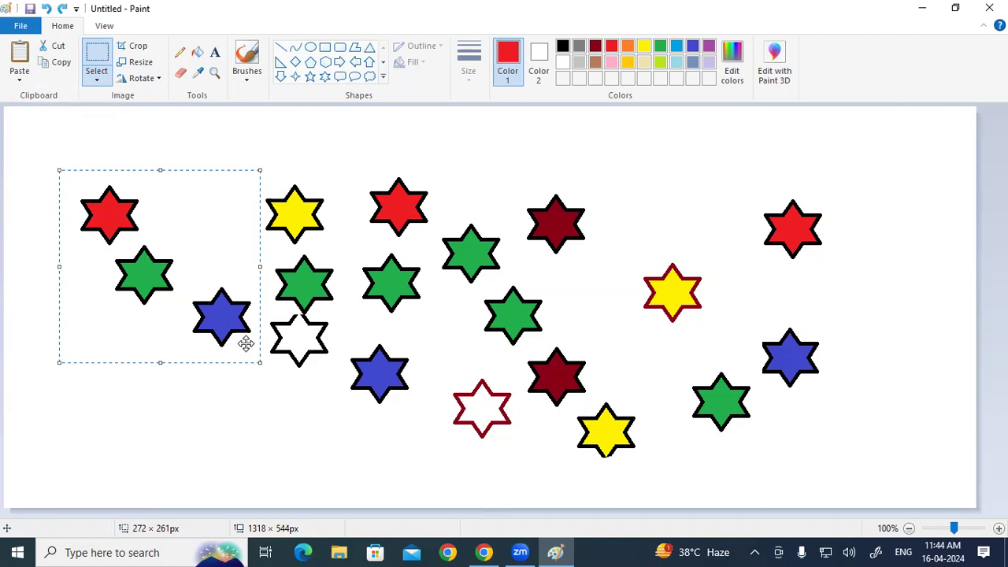
Step: Invert the selection around the three far-left stars and move all the other stars slightly up and to the left
click(97, 81)
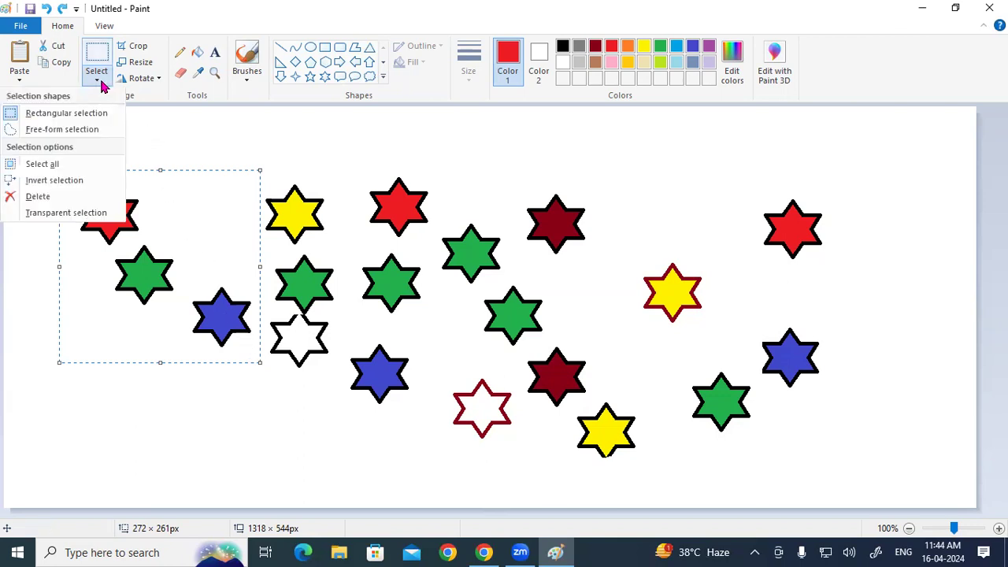
click(66, 180)
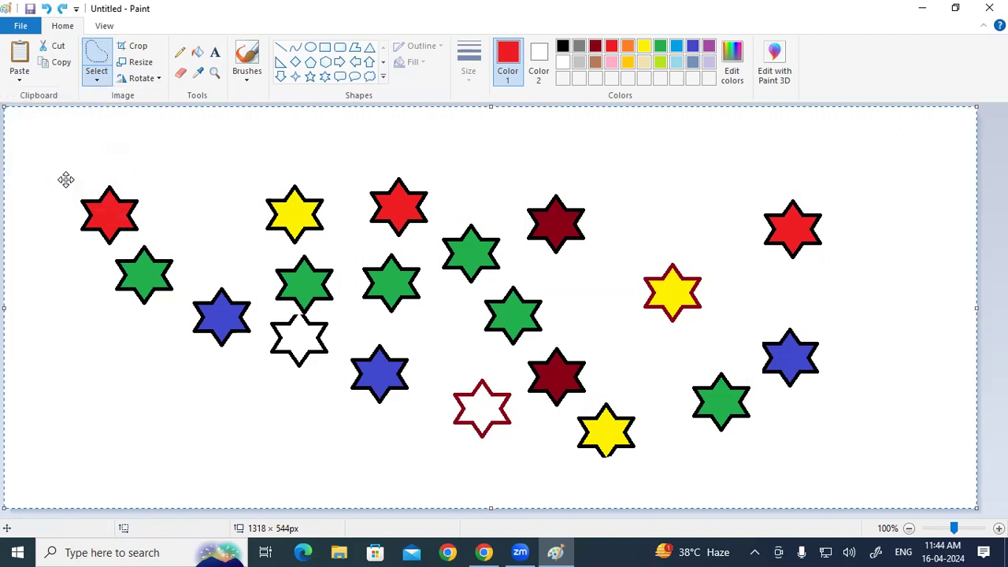
click(146, 187)
drag(146, 186, 139, 161)
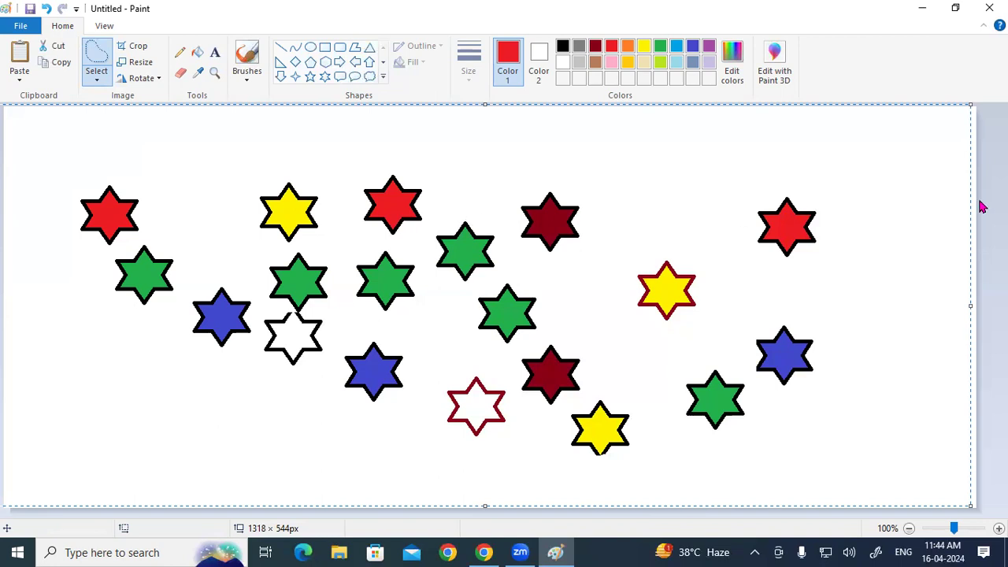
Step: Select everything on the canvas, delete it, and undo the deletion
click(89, 79)
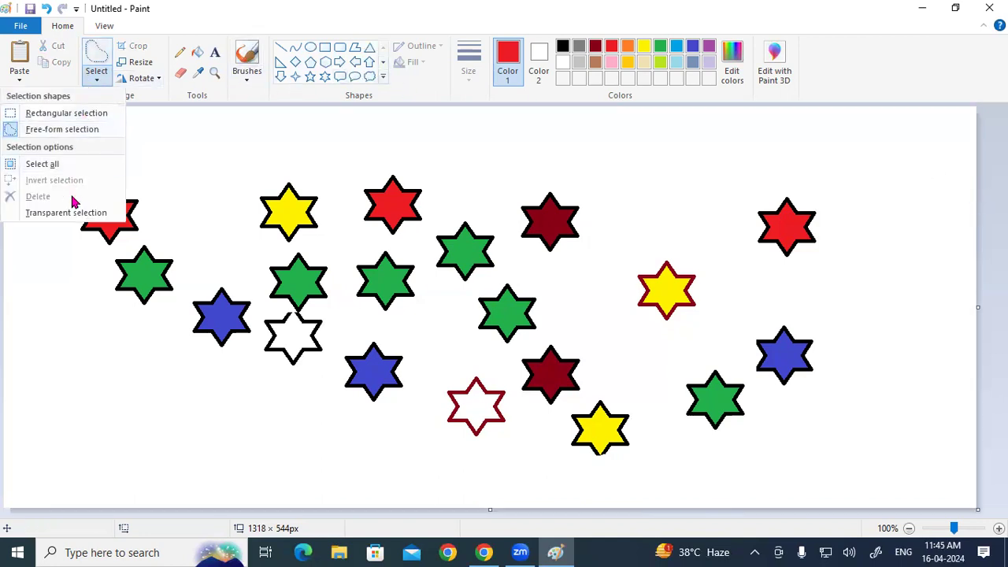
click(462, 185)
key(ctrl+a)
key(Delete)
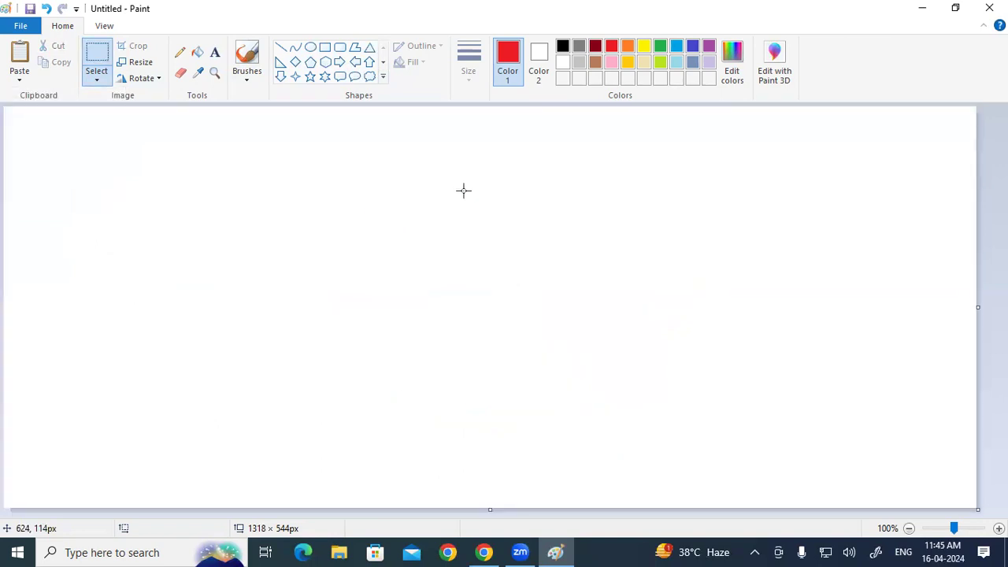
key(ctrl+z)
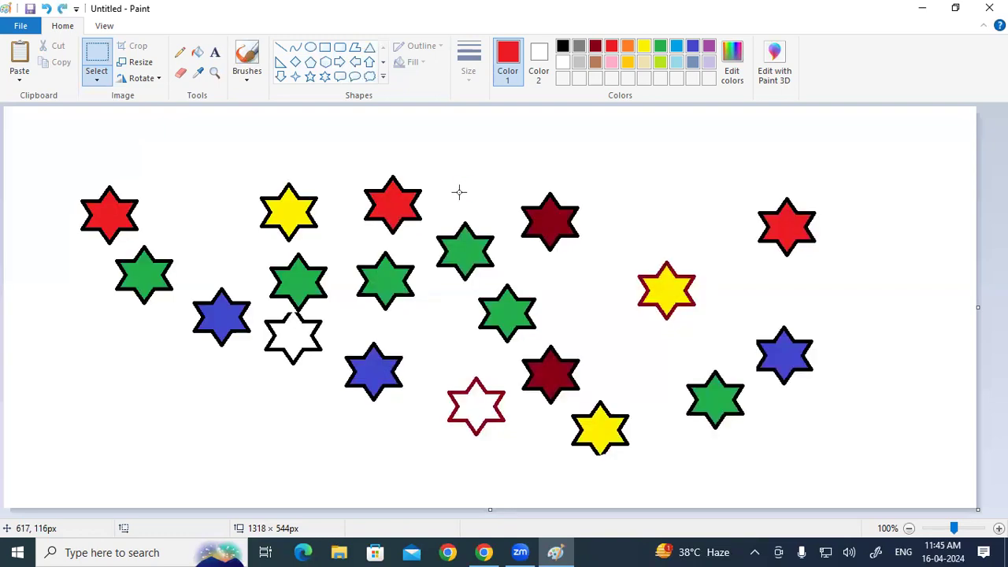
Step: Turn on transparent selection and move several rectangular groups of stars over one another, the last about 403 × 320 px
click(93, 77)
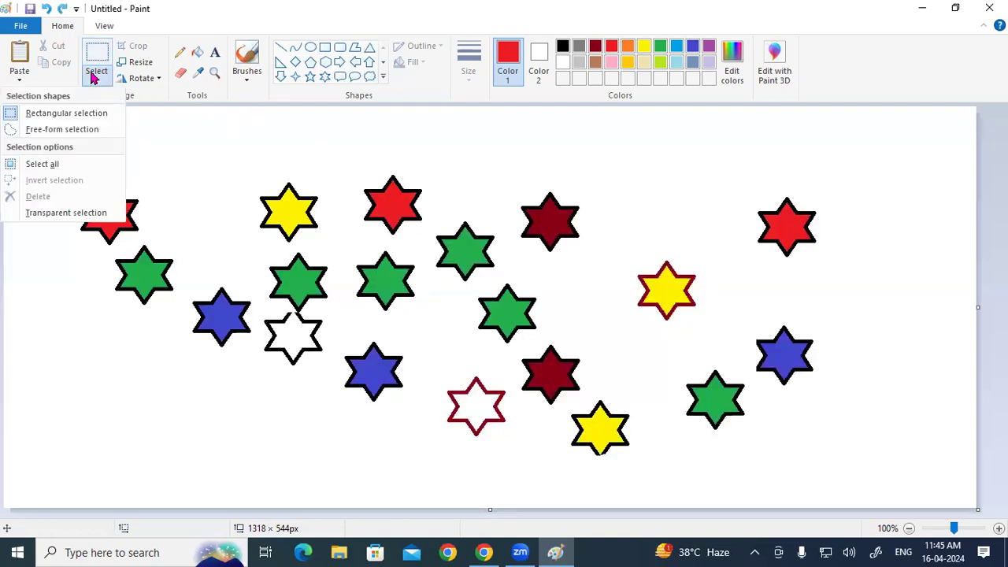
click(71, 213)
drag(195, 120, 595, 406)
drag(480, 256, 917, 331)
drag(49, 144, 238, 333)
drag(217, 223, 966, 300)
drag(631, 211, 895, 435)
drag(733, 350, 108, 286)
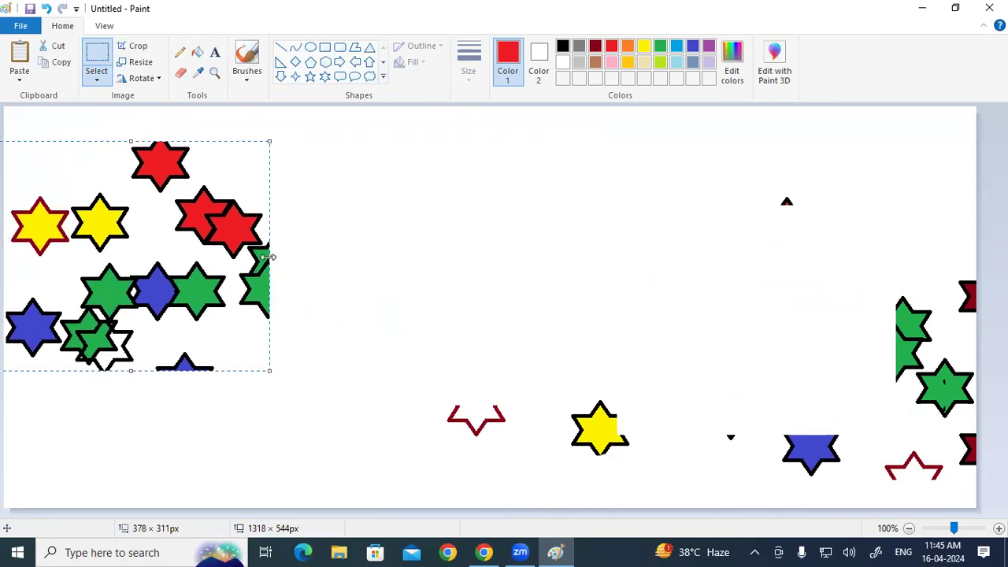
drag(111, 141, 429, 394)
mouse_move(236, 240)
mouse_down()
mouse_move(277, 264)
mouse_move(640, 324)
mouse_up()
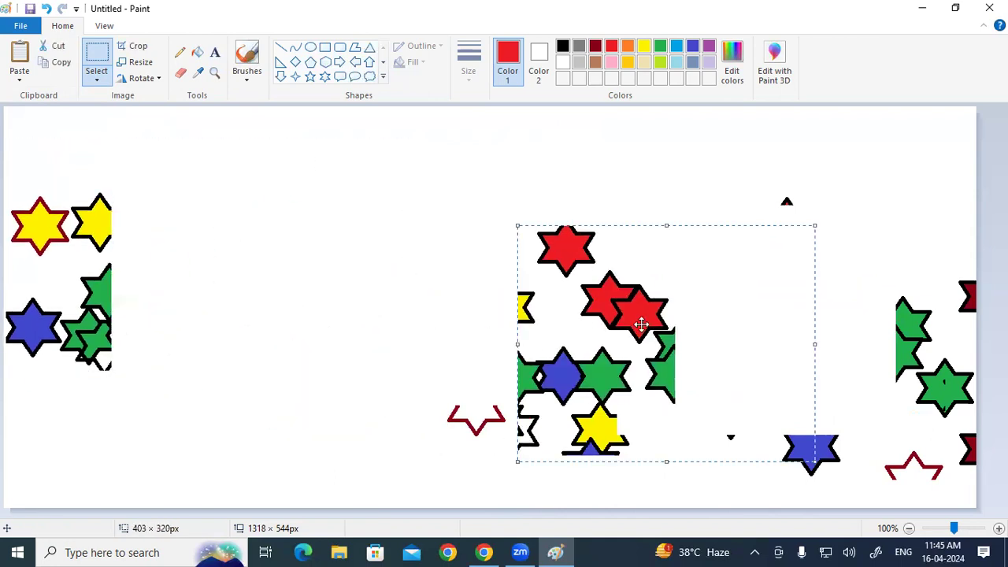
Step: Undo the most recent star moves and delete everything on the canvas
key(ctrl+z)
key(ctrl+z)
key(ctrl+z)
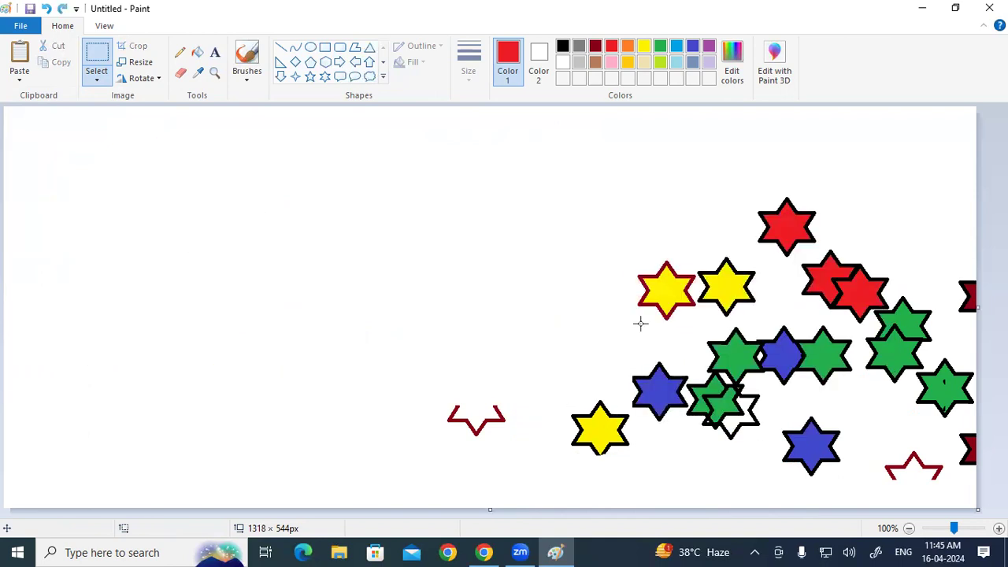
key(ctrl+a)
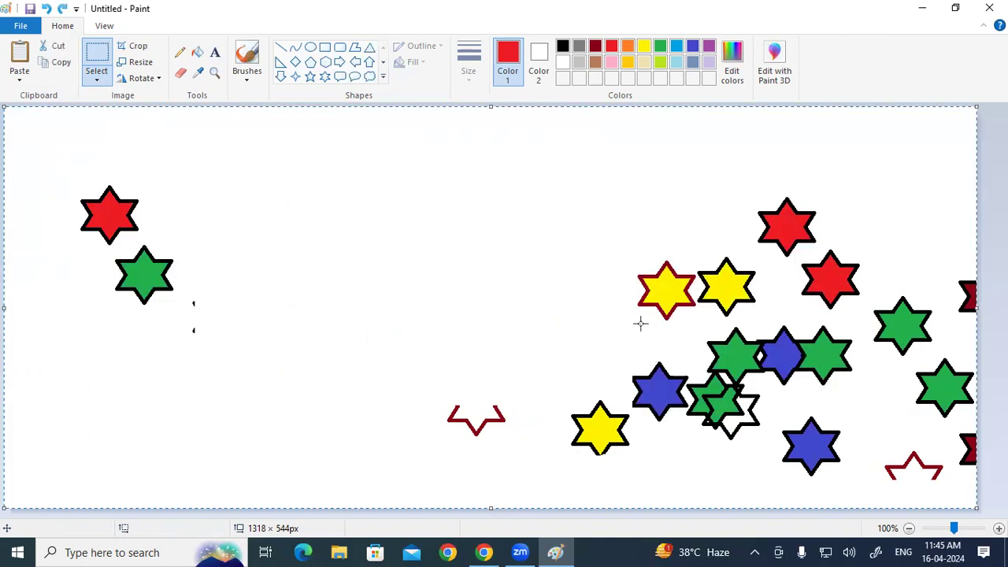
key(Delete)
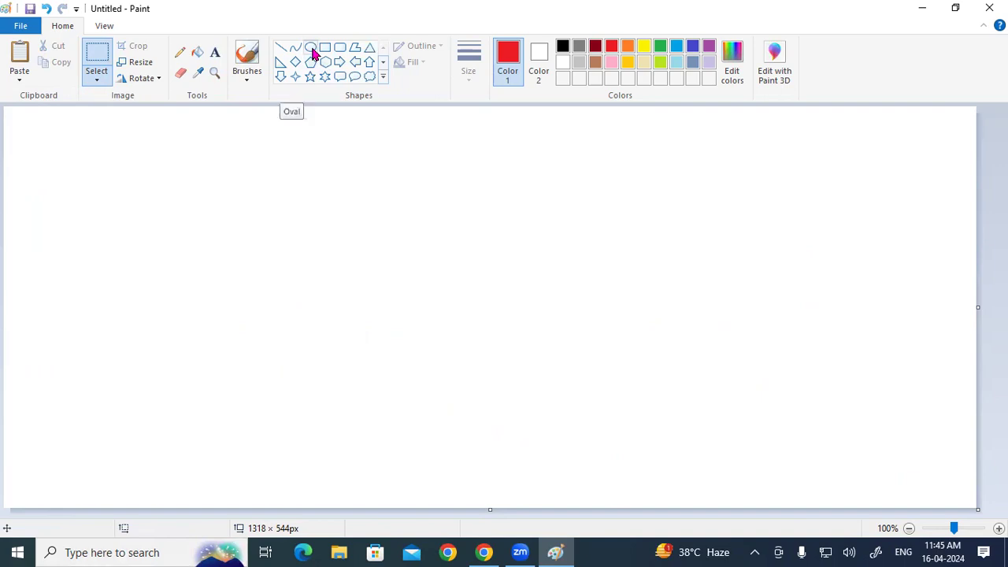
Step: Draw a large black circle outline in the canvas's upper-left area as a face
click(562, 46)
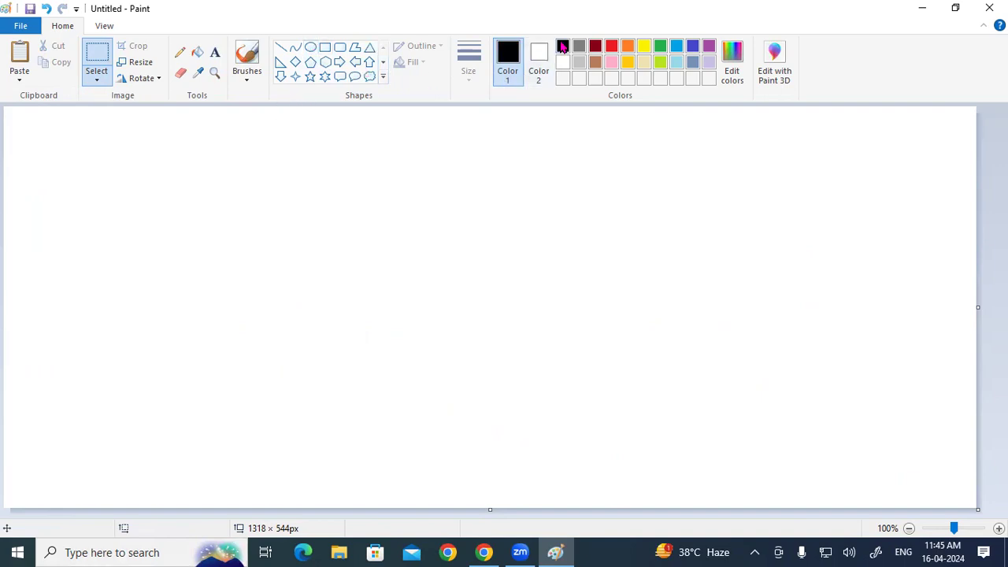
click(311, 47)
drag(180, 151, 273, 242)
click(380, 251)
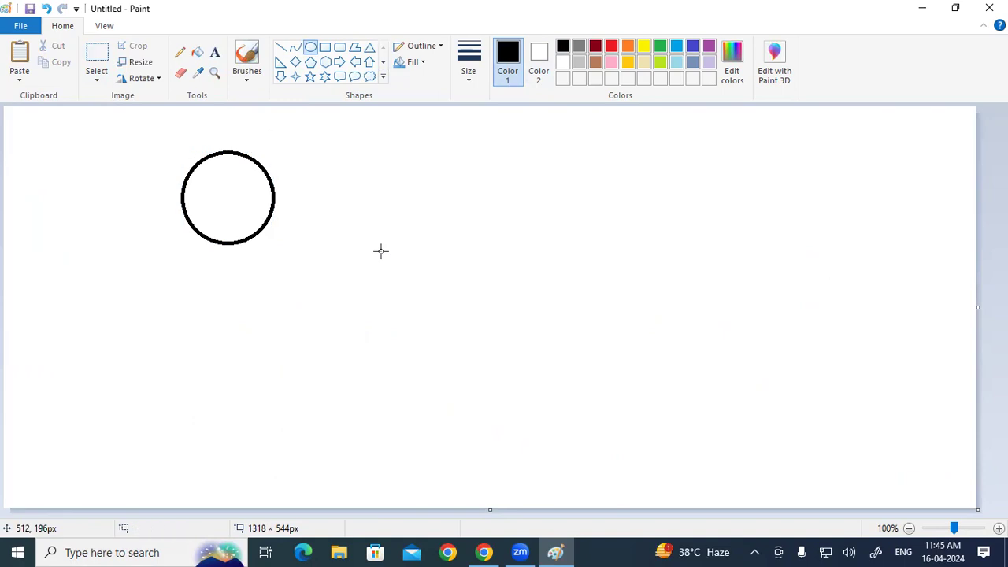
Step: Draw two circular eyes, the left one about 43 × 44 px, and a curved smile about 66 × 23 px inside the face
drag(192, 179, 225, 214)
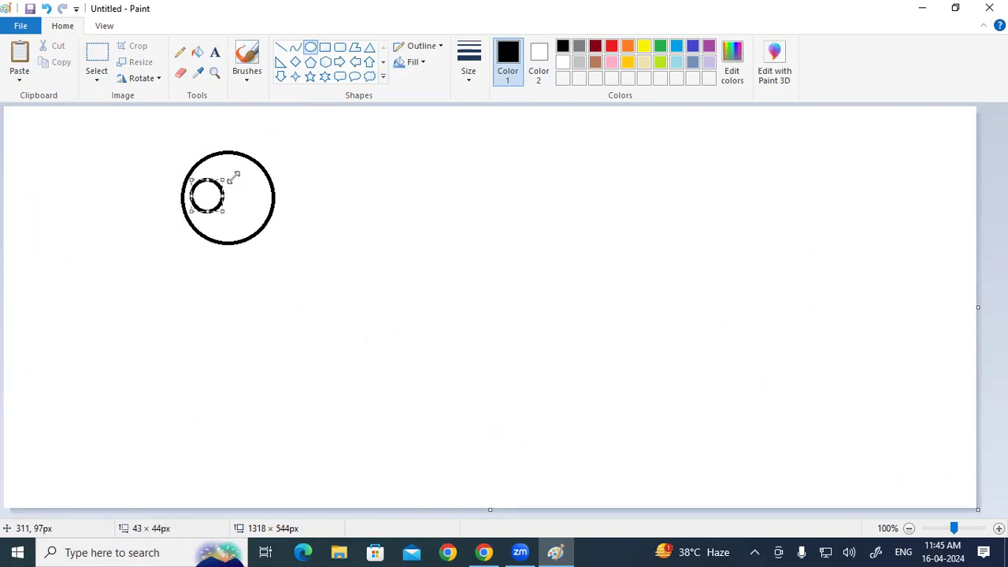
click(370, 205)
drag(230, 178, 263, 209)
click(372, 230)
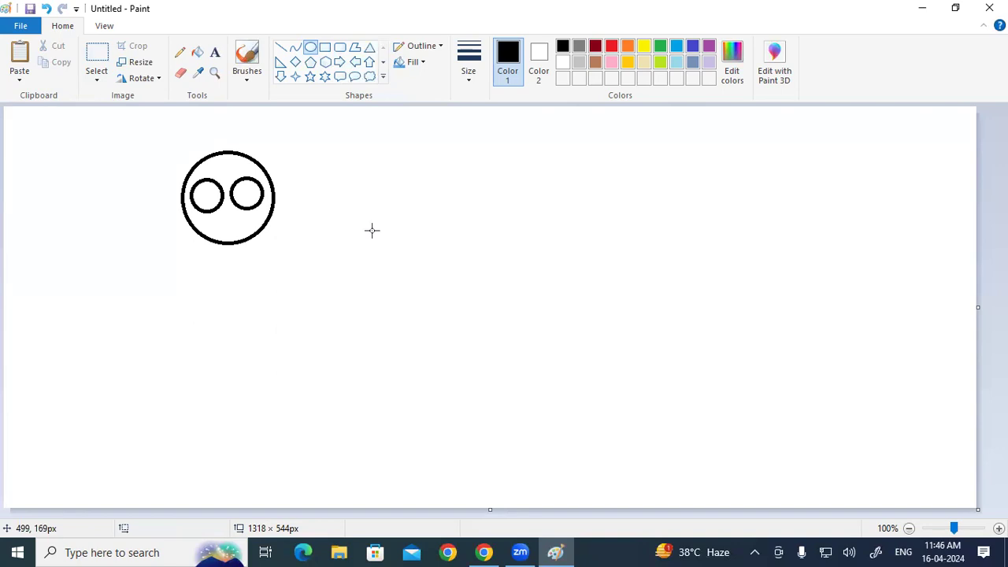
click(295, 49)
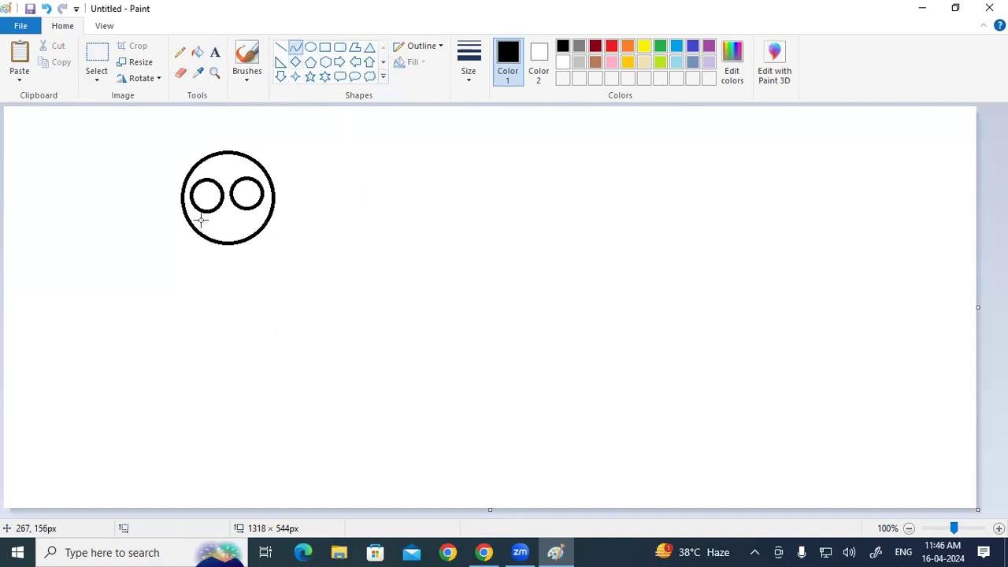
mouse_move(200, 221)
mouse_down()
mouse_move(248, 219)
mouse_move(232, 219)
mouse_move(224, 233)
mouse_up()
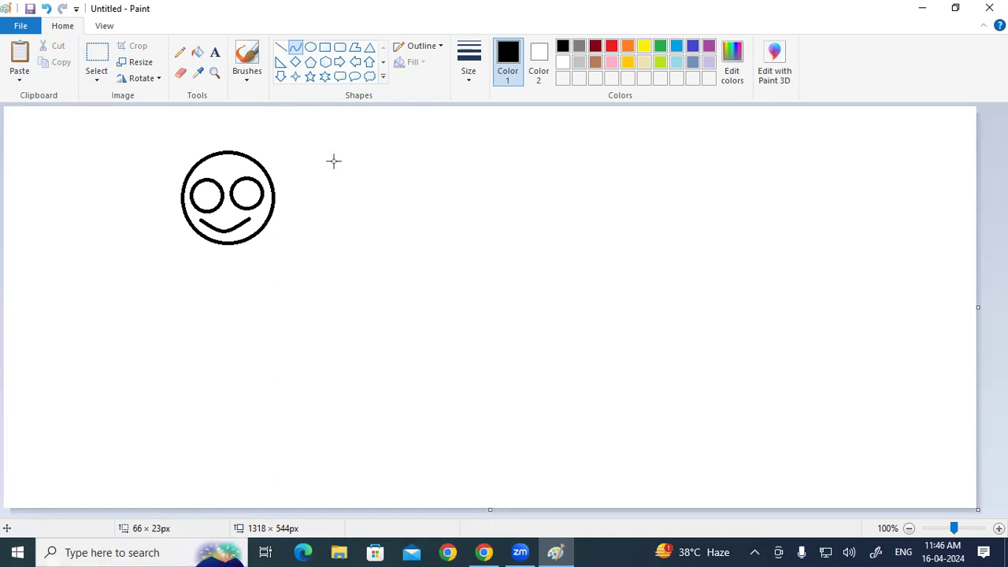
Step: Fill both of the smiley's eyes with black and its face with yellow
click(197, 55)
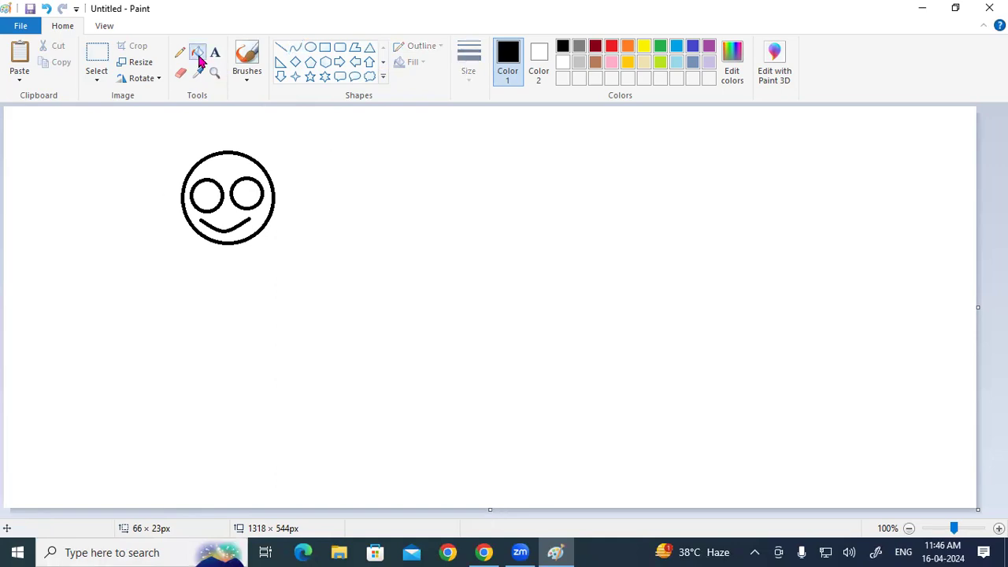
click(208, 194)
click(250, 194)
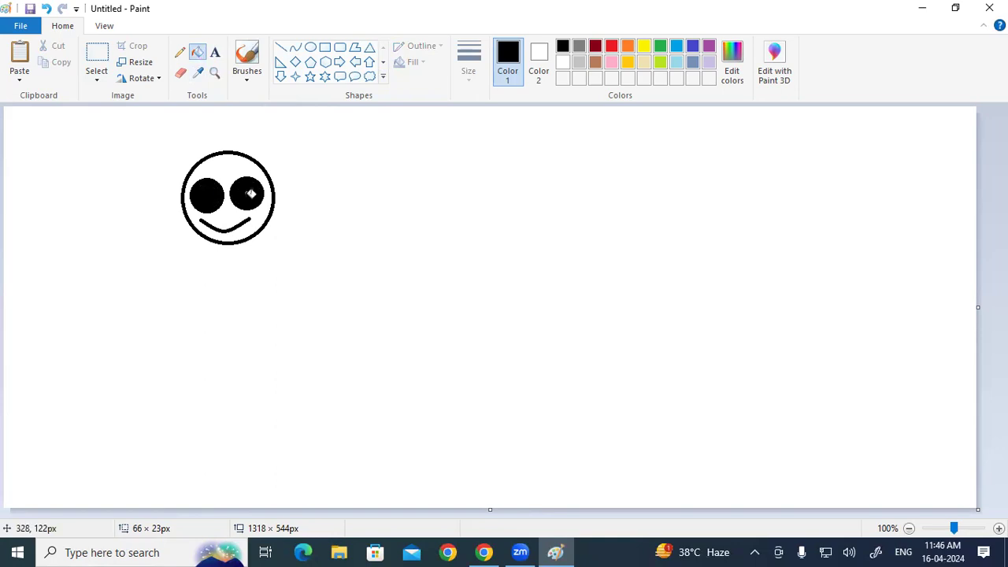
click(644, 47)
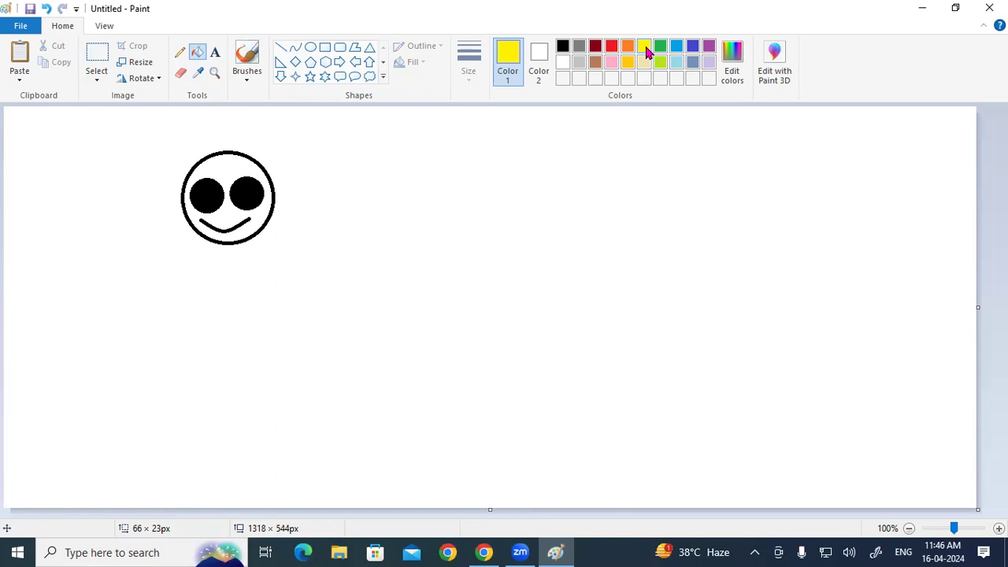
click(228, 162)
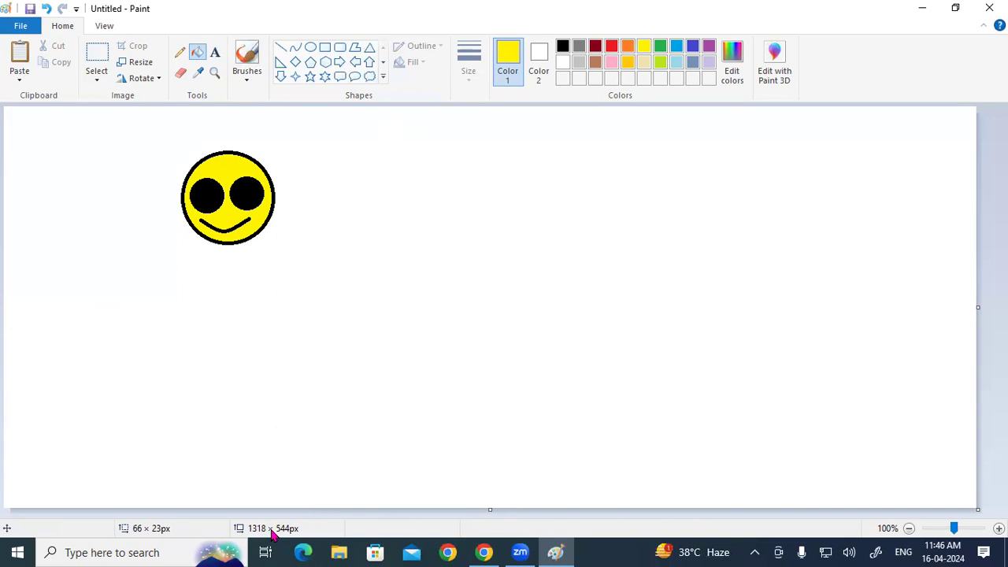
Step: Select a 140 × 138 px rectangle around the yellow smiley and check that transparent selection is enabled
click(100, 58)
click(97, 81)
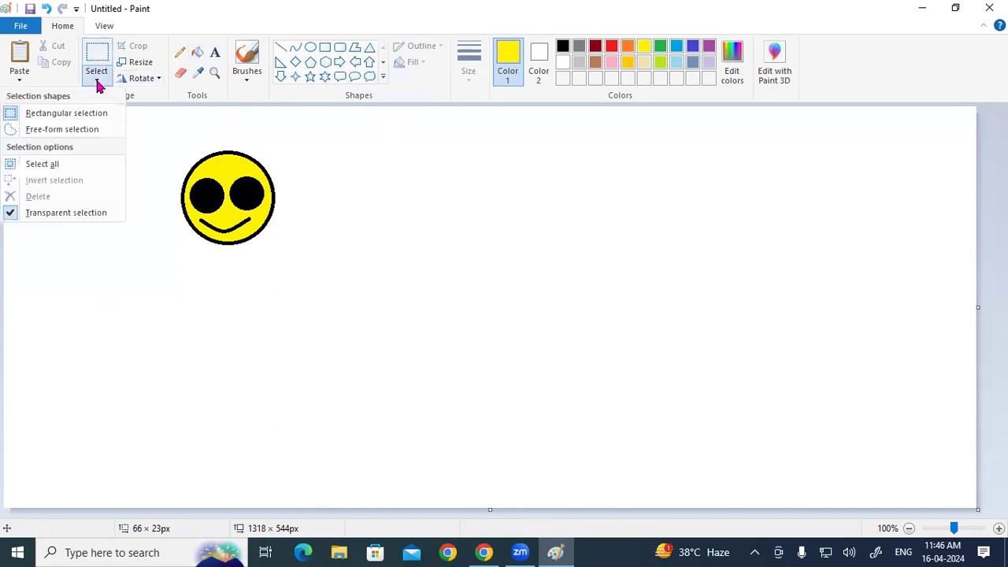
click(70, 113)
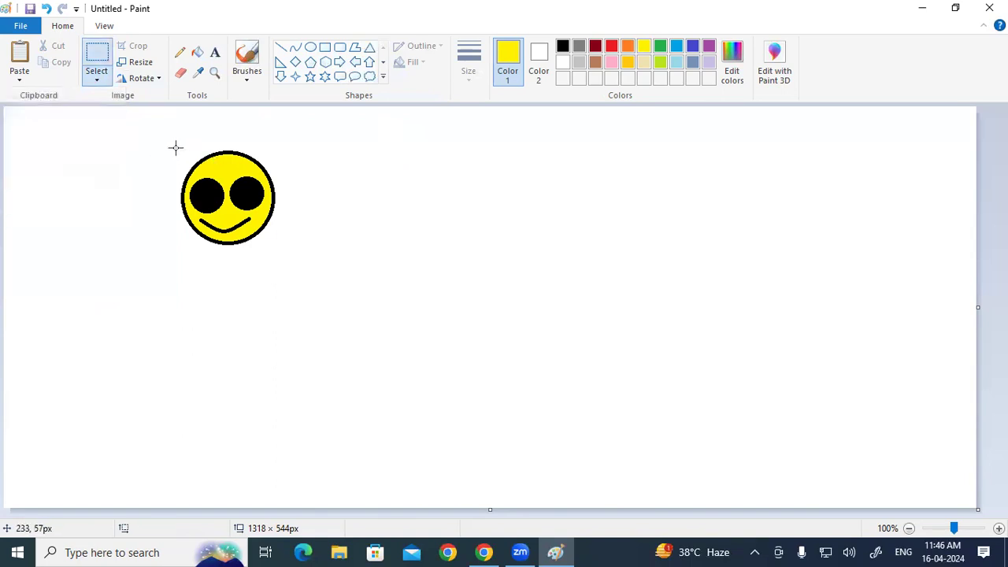
drag(177, 149, 280, 249)
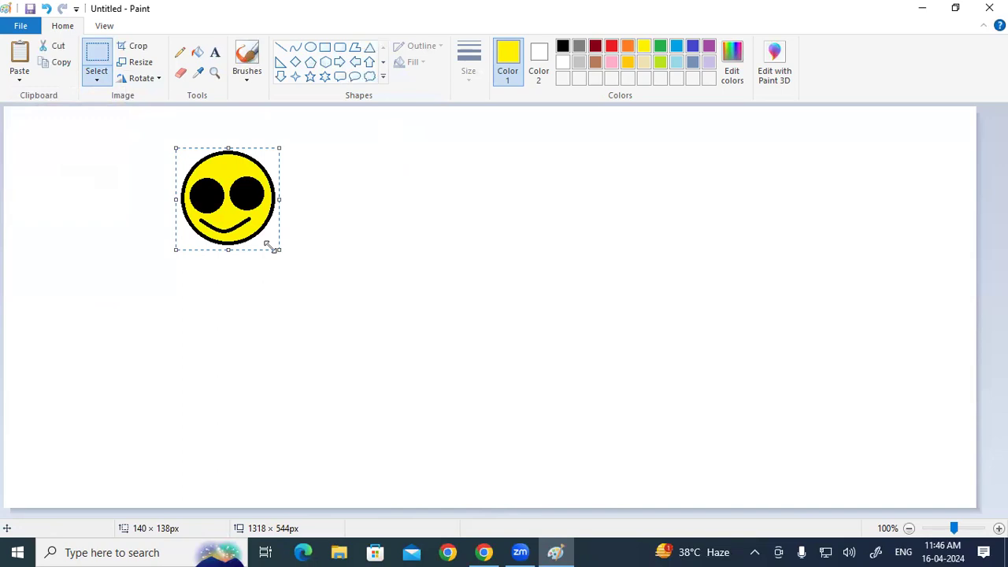
click(95, 82)
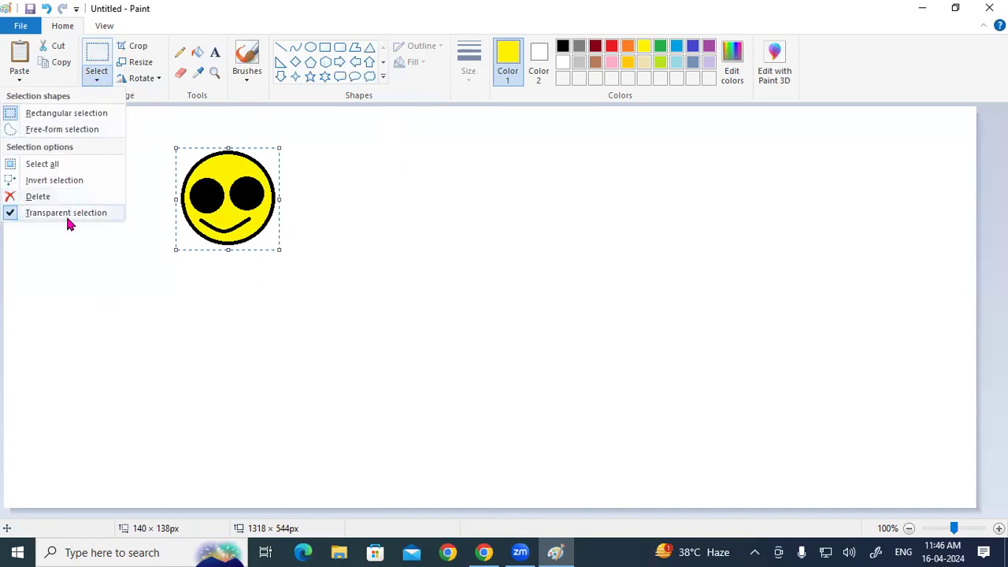
click(110, 272)
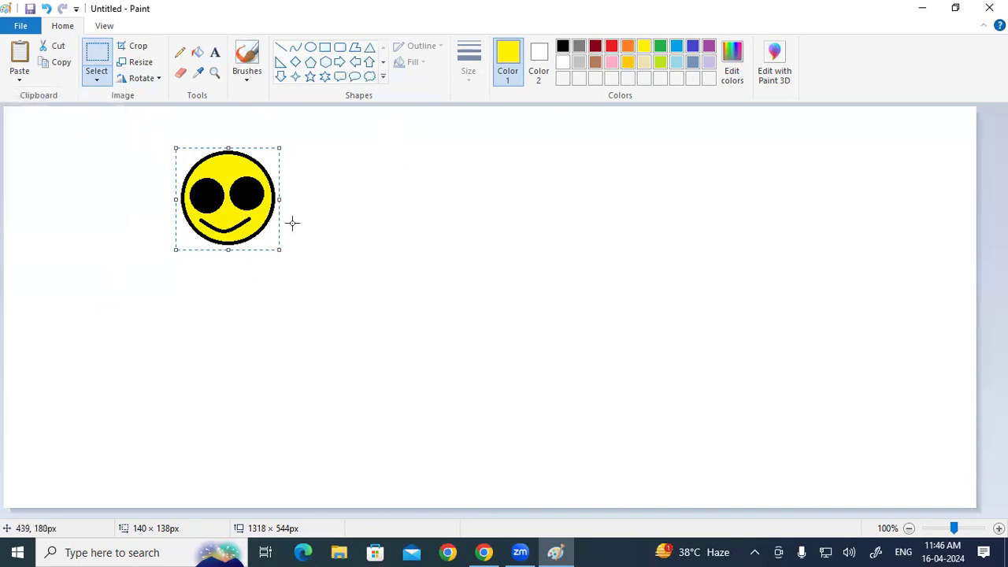
Step: Sweep the selected smiley around the canvas as a trail of overlapping copies, and clear the whole canvas
mouse_move(235, 189)
mouse_down()
mouse_move(240, 254)
mouse_move(271, 285)
mouse_move(341, 297)
mouse_move(372, 267)
mouse_move(379, 201)
mouse_up()
mouse_move(499, 178)
mouse_down()
mouse_move(501, 247)
mouse_move(531, 317)
mouse_move(643, 271)
mouse_move(662, 206)
mouse_move(760, 201)
mouse_move(780, 254)
mouse_move(717, 278)
mouse_move(432, 239)
mouse_move(219, 250)
mouse_move(312, 315)
mouse_move(445, 255)
mouse_move(601, 251)
mouse_move(615, 282)
mouse_move(586, 319)
mouse_move(536, 328)
mouse_move(425, 267)
mouse_move(308, 225)
mouse_move(181, 225)
mouse_move(165, 260)
mouse_move(282, 308)
mouse_move(702, 185)
mouse_move(801, 204)
mouse_move(860, 290)
mouse_move(808, 362)
mouse_move(624, 385)
mouse_move(418, 371)
mouse_move(228, 317)
mouse_move(131, 223)
mouse_move(140, 178)
mouse_move(276, 158)
mouse_move(626, 146)
mouse_move(692, 174)
mouse_move(591, 324)
mouse_move(380, 378)
mouse_move(141, 349)
mouse_move(65, 268)
mouse_move(75, 181)
mouse_move(91, 156)
mouse_move(241, 206)
mouse_move(406, 327)
mouse_move(929, 318)
mouse_move(874, 211)
mouse_move(607, 386)
mouse_move(446, 371)
mouse_move(448, 322)
mouse_move(699, 325)
mouse_move(528, 296)
mouse_move(363, 317)
mouse_move(316, 340)
mouse_move(291, 379)
mouse_move(372, 299)
mouse_move(344, 190)
mouse_move(405, 179)
mouse_move(462, 256)
mouse_up()
click(847, 293)
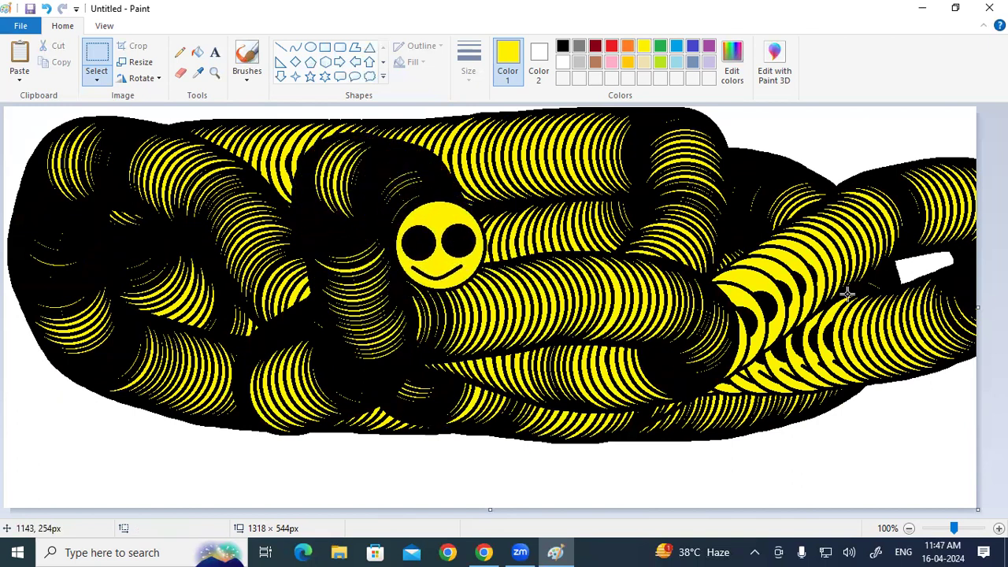
key(ctrl+a)
key(Delete)
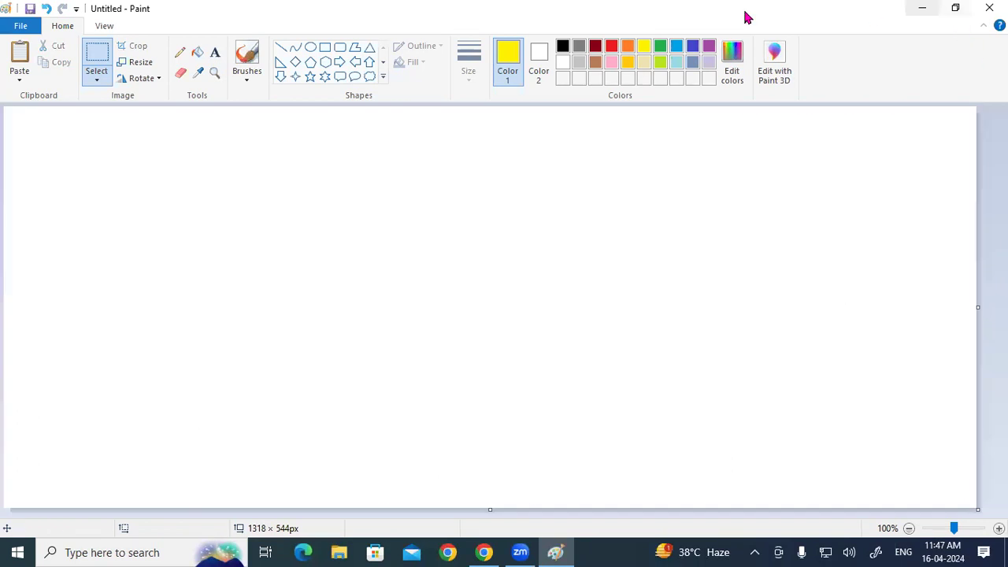
Step: Draw a new black circle outline for a face on the emptied canvas, near its upper-left area
click(562, 46)
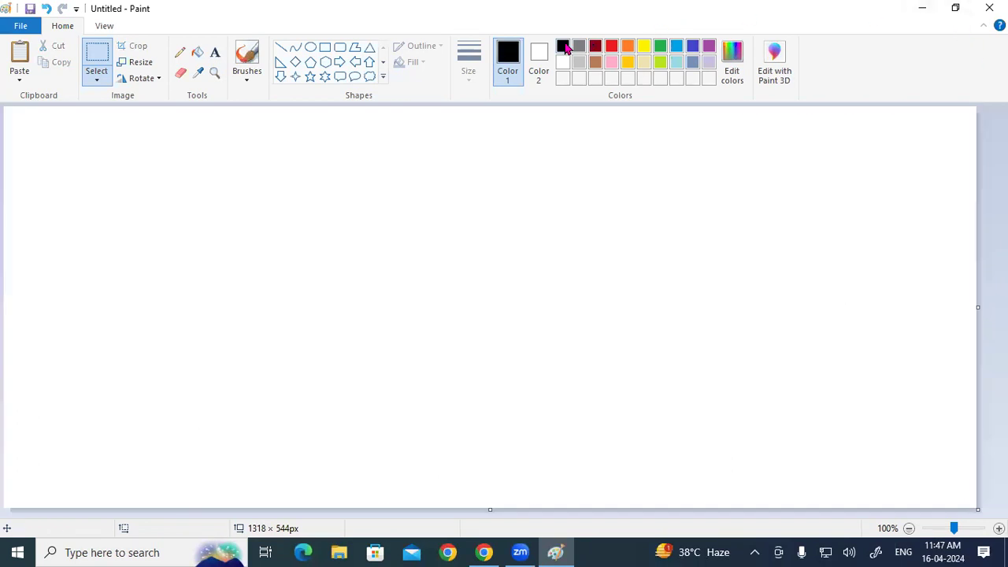
click(311, 47)
drag(182, 142, 283, 243)
click(597, 286)
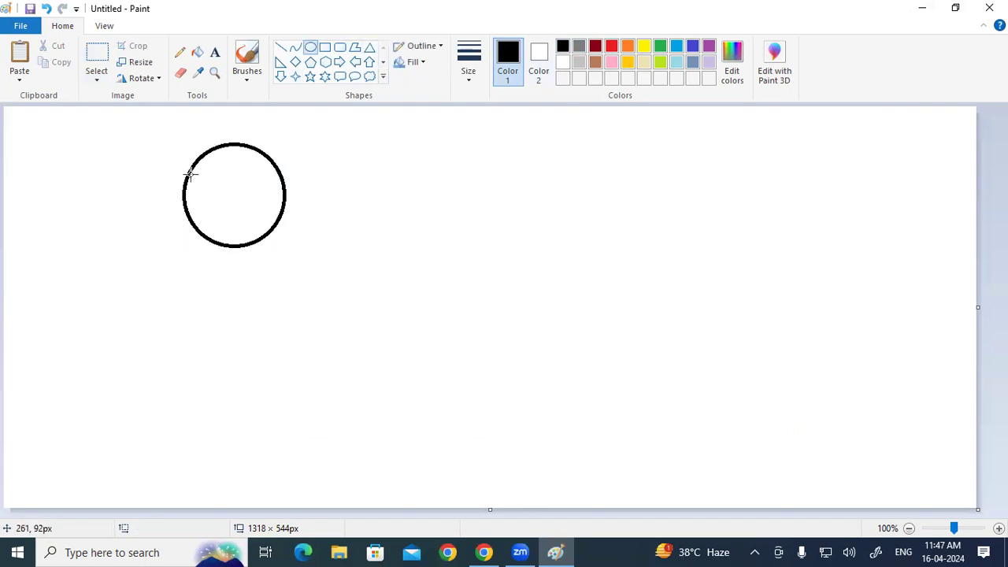
Step: Draw two small oval eyes and a curved smile about 68 × 32 px inside the new face
drag(192, 173, 271, 203)
click(404, 223)
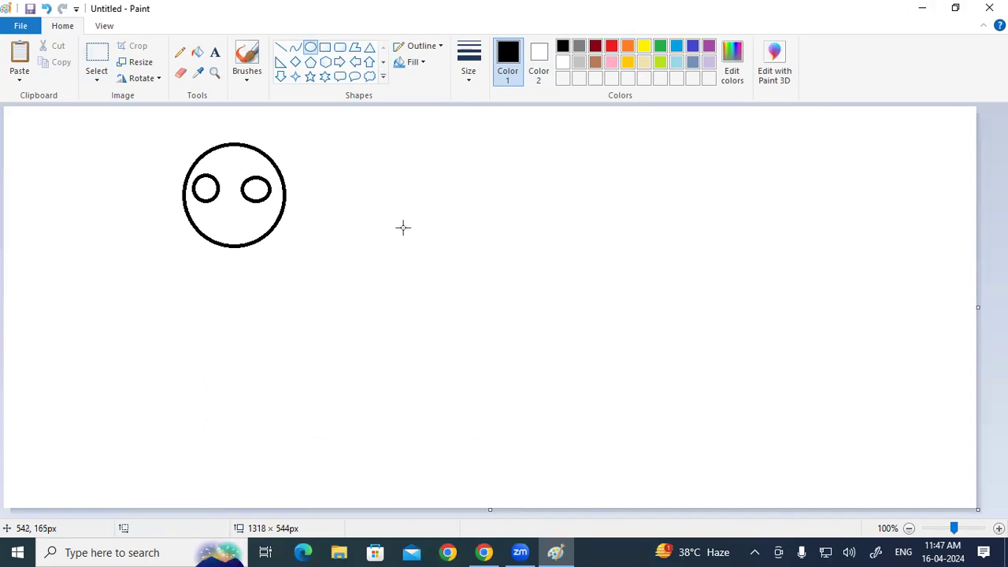
click(296, 49)
drag(209, 212, 233, 231)
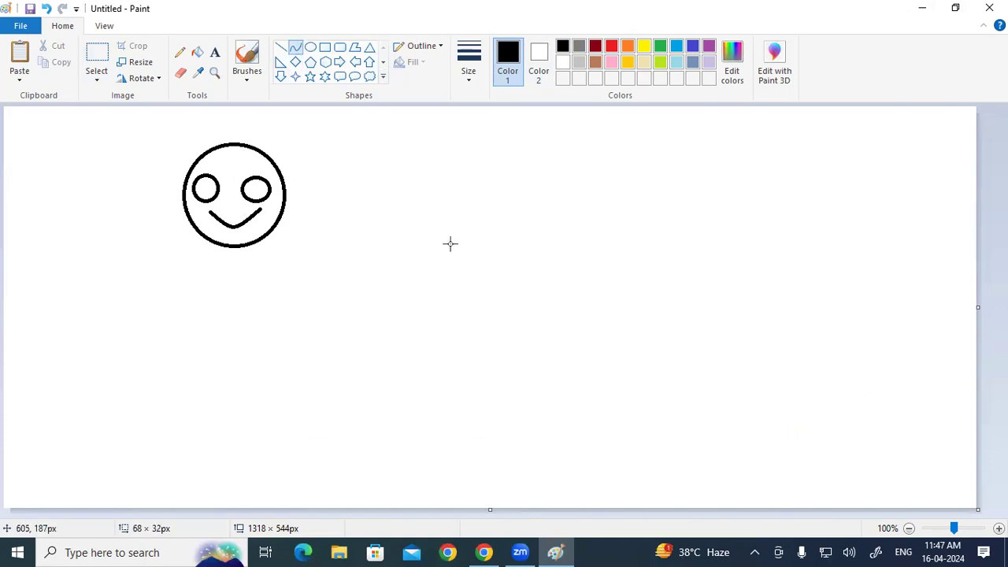
Step: Fill both eyes of the new face with black
click(200, 53)
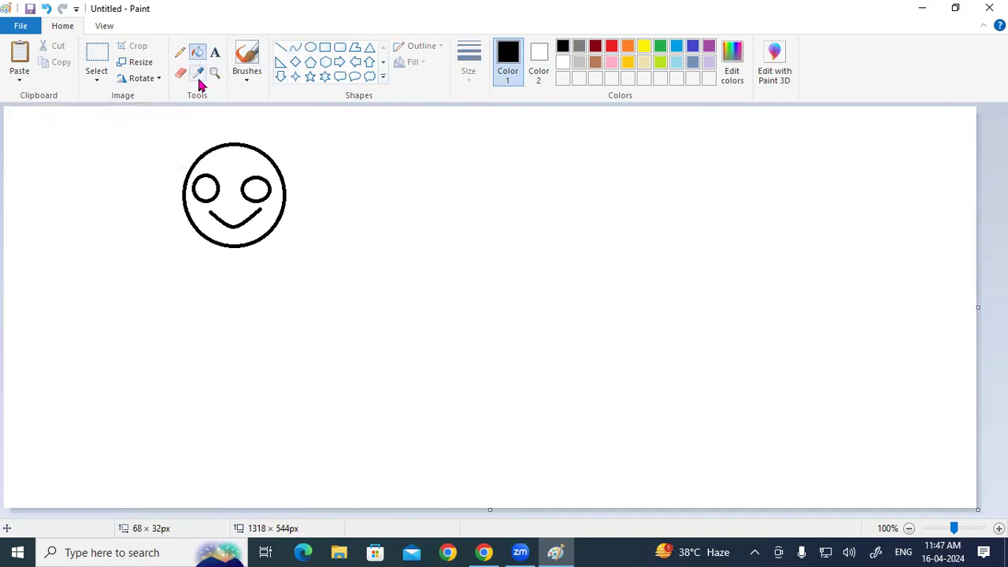
click(211, 185)
click(260, 187)
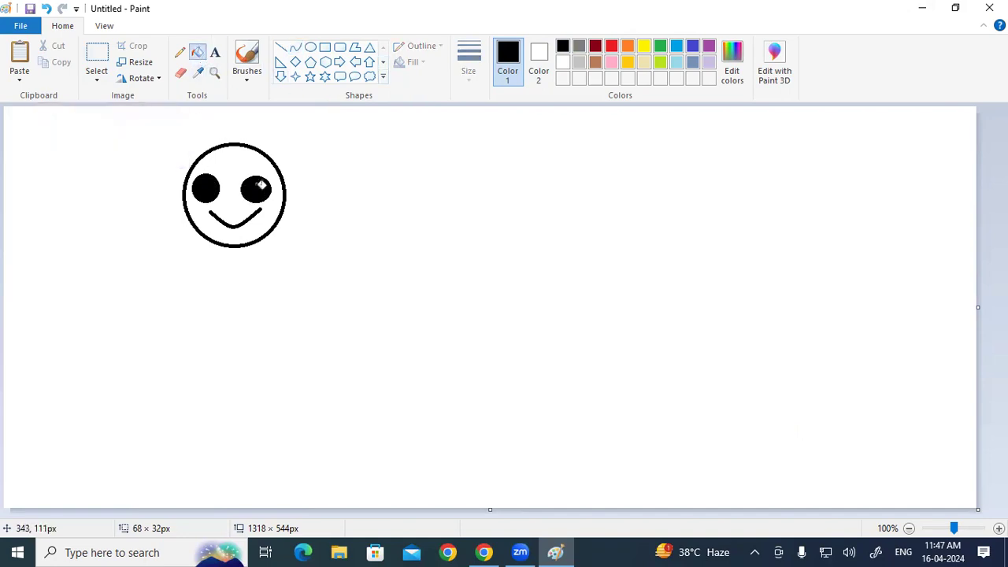
Step: Fill the new face with yellow and make a rectangular selection of about 157 × 150 px around it
click(644, 47)
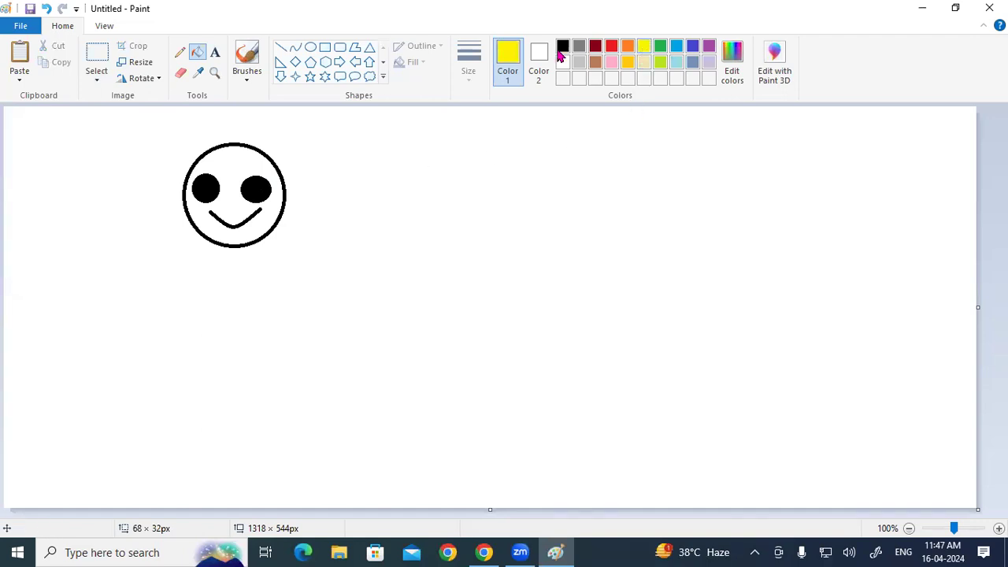
click(237, 157)
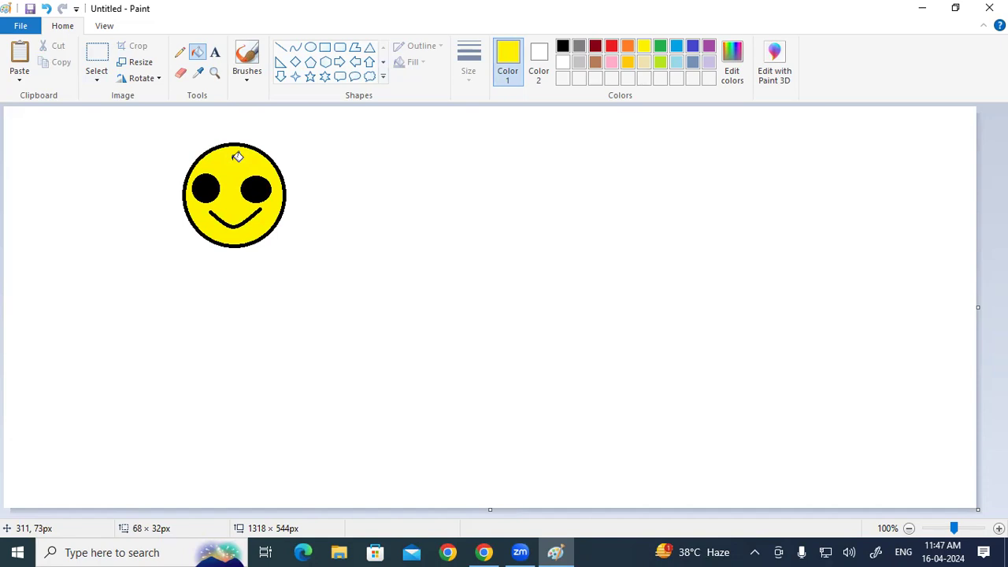
click(96, 79)
click(92, 114)
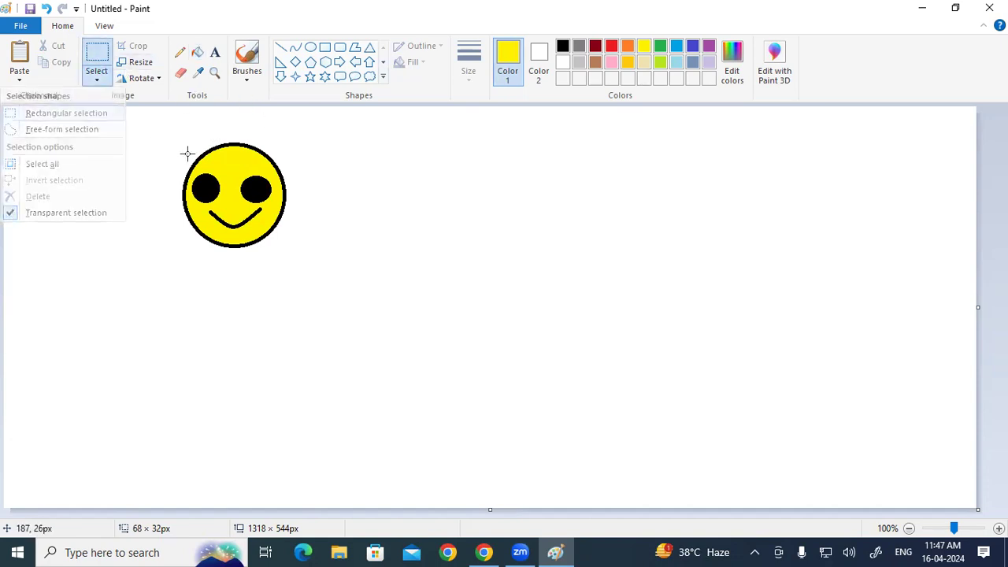
drag(174, 142, 290, 253)
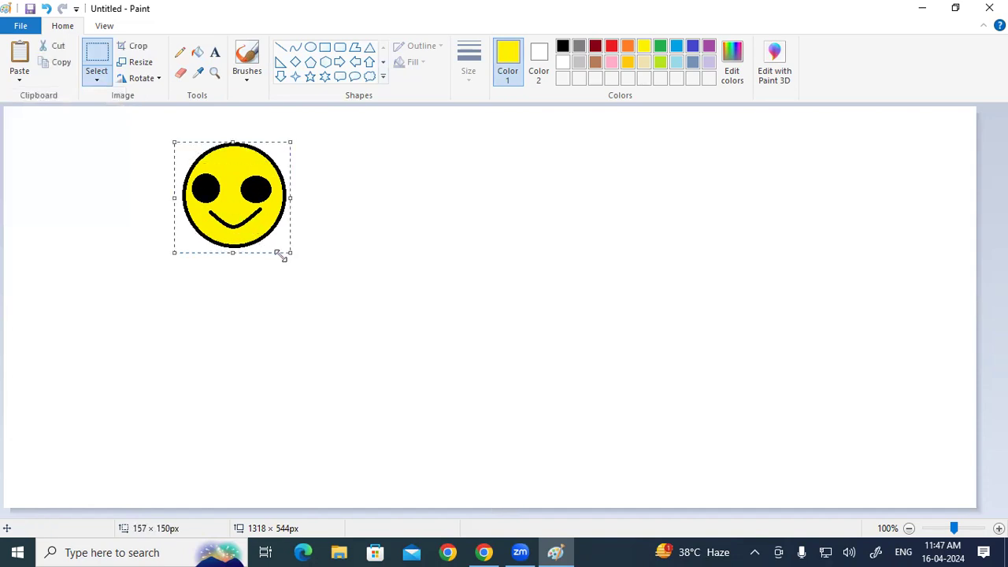
Step: Sweep the selected yellow face across the canvas as a trail of overlapping copies, with transparent selection on
click(100, 80)
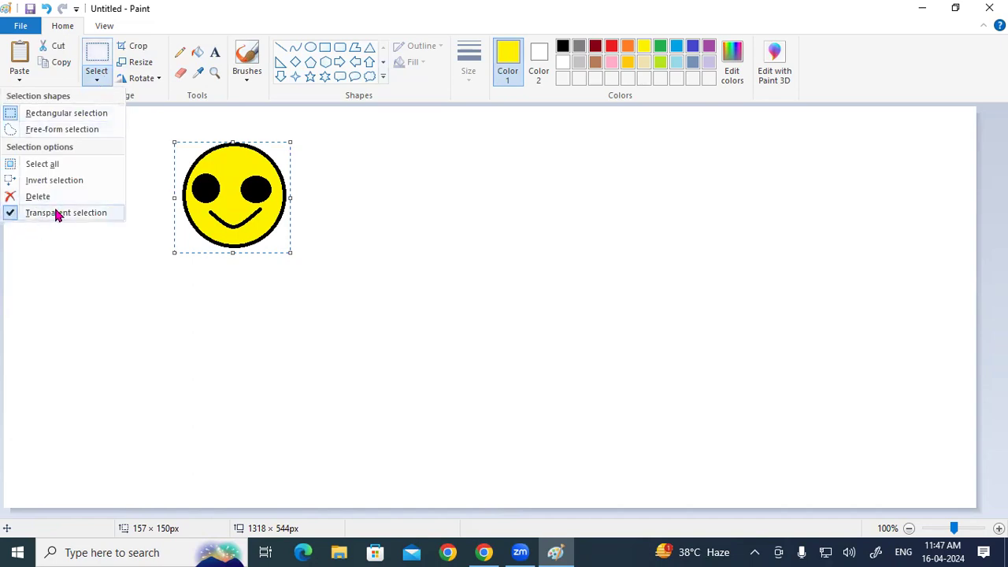
click(341, 243)
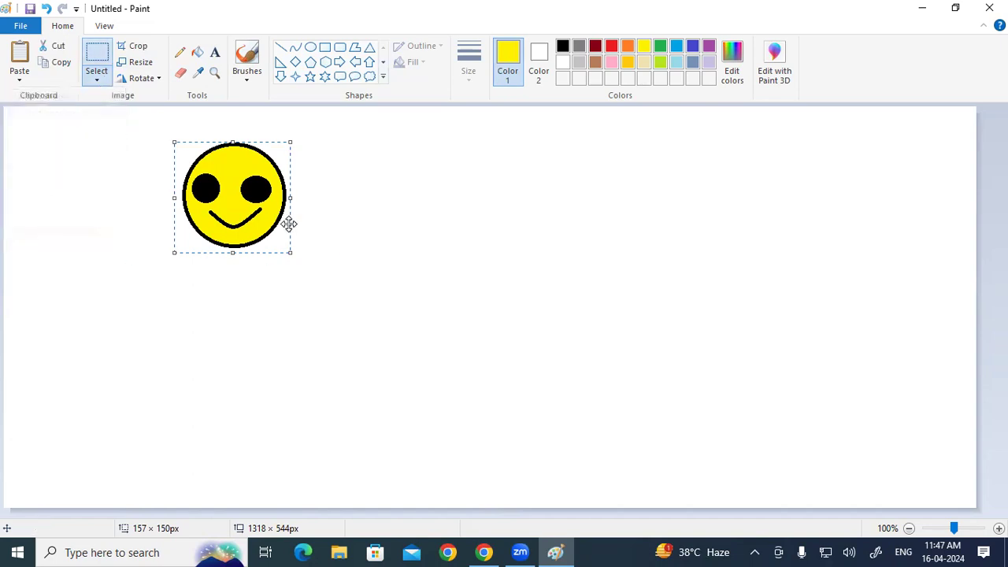
key(Escape)
mouse_move(232, 218)
mouse_down()
mouse_move(245, 288)
mouse_move(308, 300)
mouse_move(345, 228)
mouse_move(403, 201)
mouse_move(449, 228)
mouse_move(456, 275)
mouse_move(537, 292)
mouse_move(567, 224)
mouse_move(610, 210)
mouse_move(657, 285)
mouse_move(701, 287)
mouse_move(745, 241)
mouse_move(767, 238)
mouse_move(809, 292)
mouse_move(851, 264)
mouse_move(891, 295)
mouse_move(838, 320)
mouse_move(726, 306)
mouse_move(738, 337)
mouse_move(768, 363)
mouse_move(692, 372)
mouse_move(491, 300)
mouse_move(449, 341)
mouse_move(340, 327)
mouse_move(335, 277)
mouse_move(212, 264)
mouse_move(176, 301)
mouse_move(200, 350)
mouse_move(71, 383)
mouse_move(98, 243)
mouse_move(145, 256)
mouse_move(137, 358)
mouse_move(311, 344)
mouse_move(426, 403)
mouse_move(283, 240)
mouse_move(378, 163)
mouse_move(346, 323)
mouse_move(480, 327)
mouse_move(448, 240)
mouse_move(453, 205)
mouse_move(421, 161)
mouse_move(322, 185)
mouse_move(303, 259)
mouse_move(335, 323)
mouse_move(504, 340)
mouse_move(701, 187)
mouse_move(825, 156)
mouse_move(888, 216)
mouse_move(883, 292)
mouse_move(822, 358)
mouse_move(709, 405)
mouse_move(564, 413)
mouse_move(378, 403)
mouse_move(303, 413)
mouse_up()
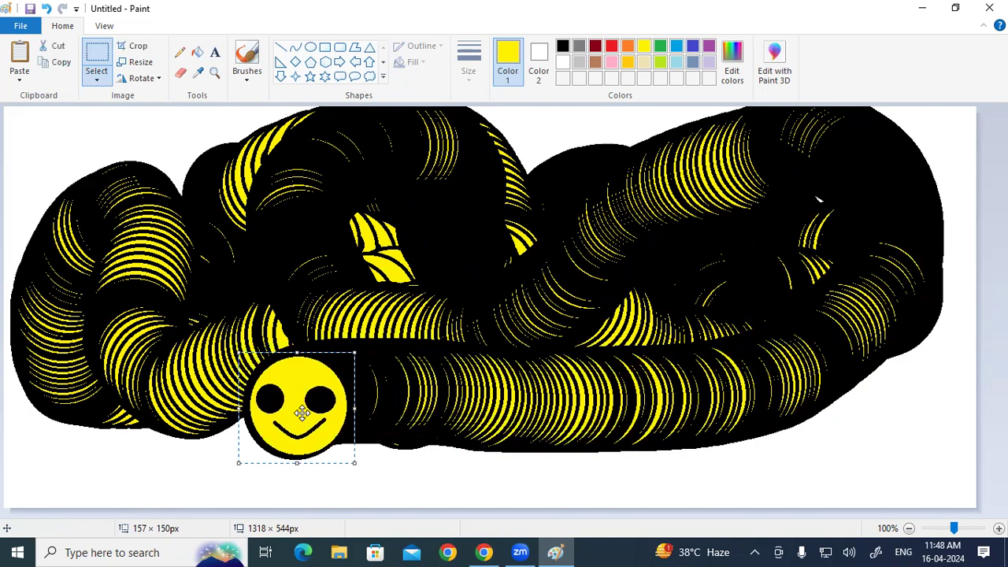
Step: Select the entire canvas and delete its contents
click(935, 384)
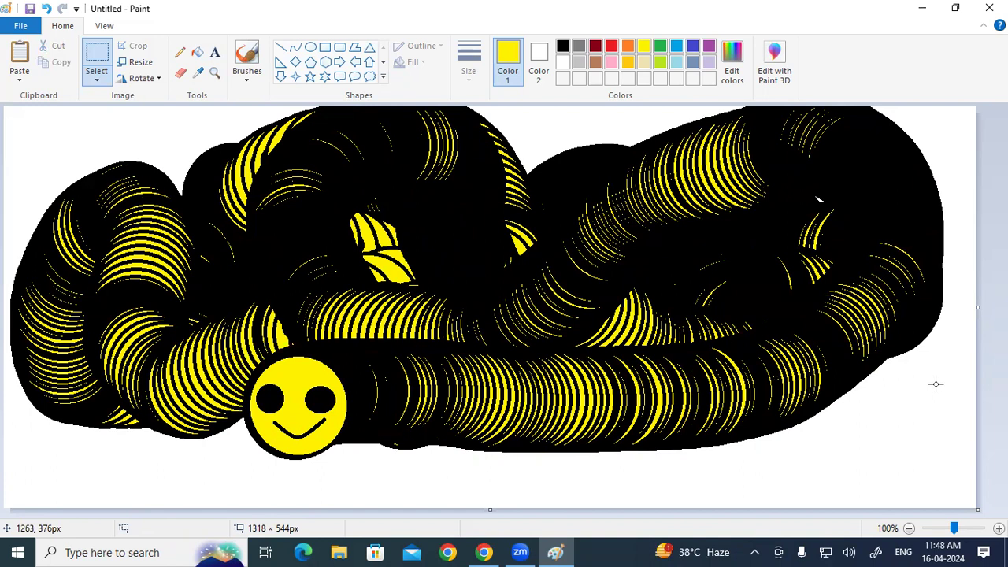
key(ctrl+a)
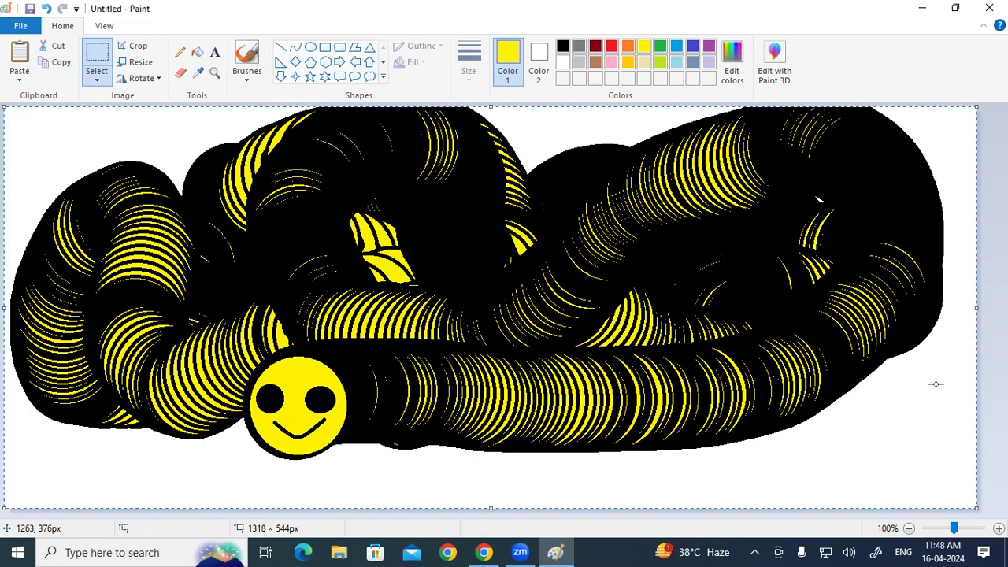
key(Delete)
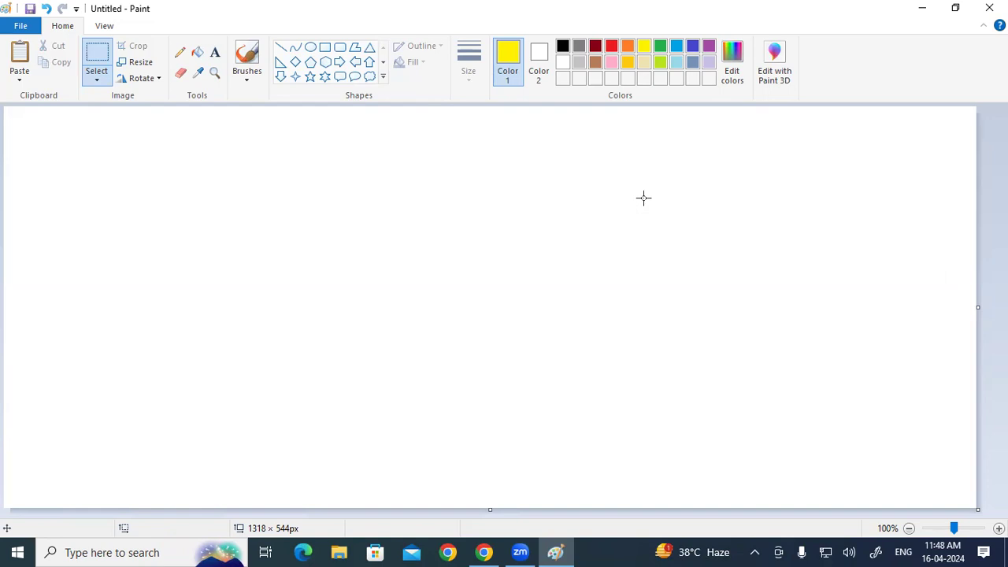
Step: Draw a black rectangle of about 200 × 126 px in the canvas's upper-left area with the second-thinnest outline
click(562, 46)
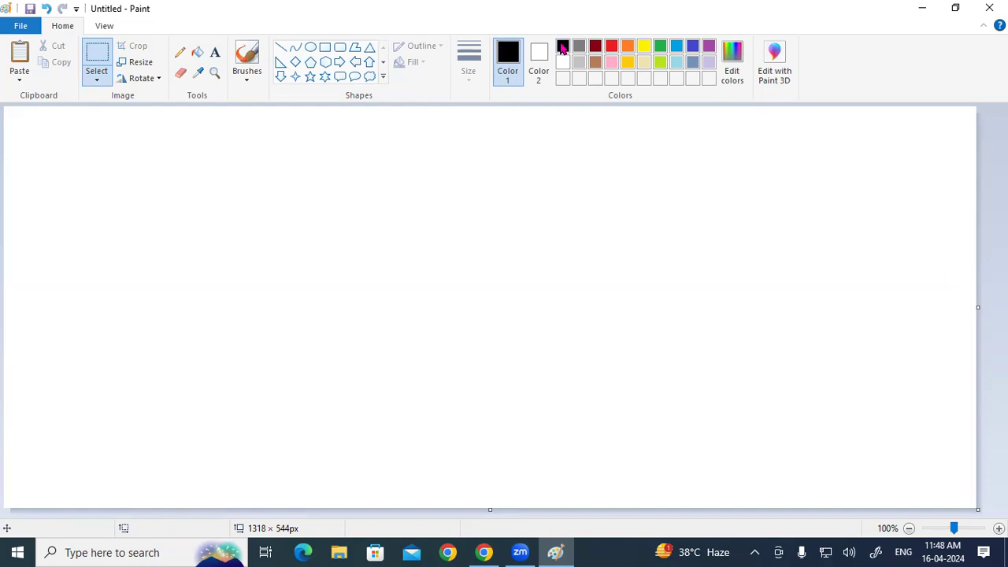
click(324, 48)
drag(89, 146, 237, 239)
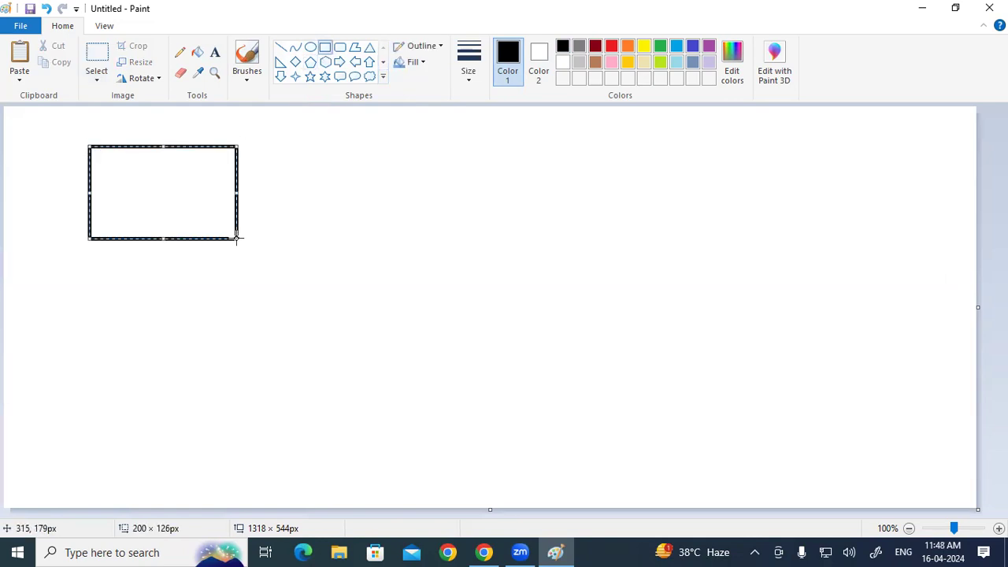
click(471, 78)
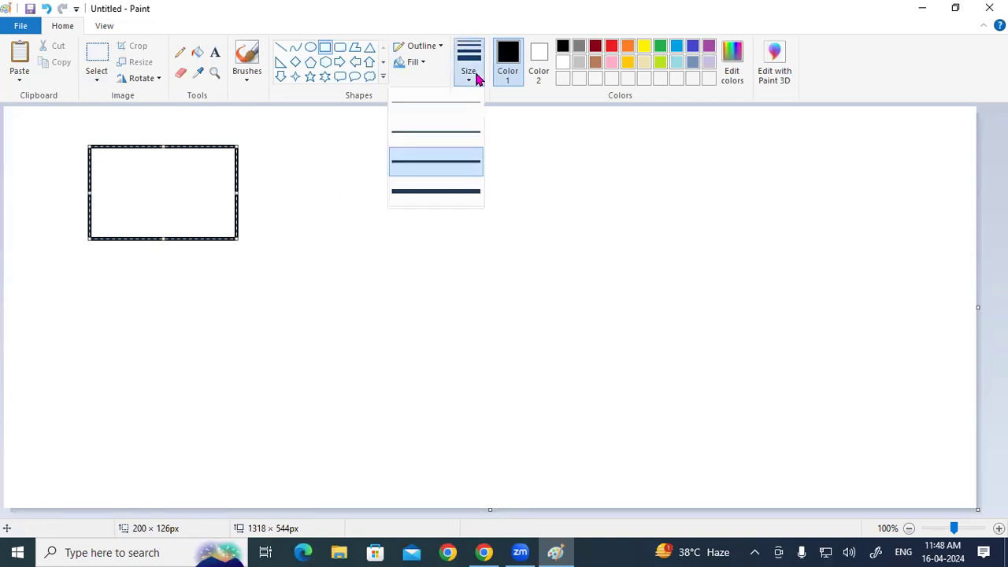
click(448, 132)
click(369, 213)
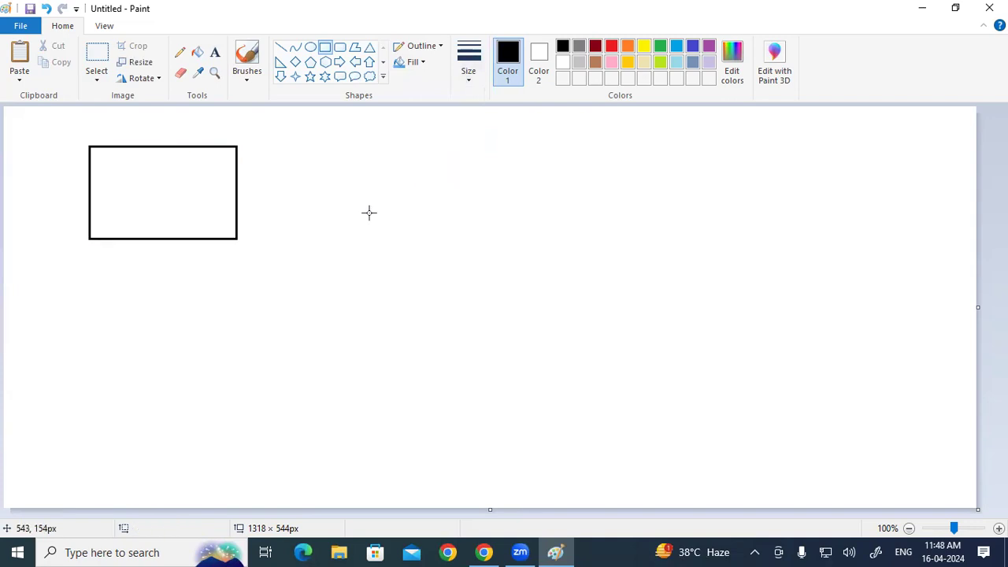
Step: Divide the rectangle into three horizontal bands and draw a small circle in the centre of the middle band
drag(89, 180, 236, 208)
click(426, 222)
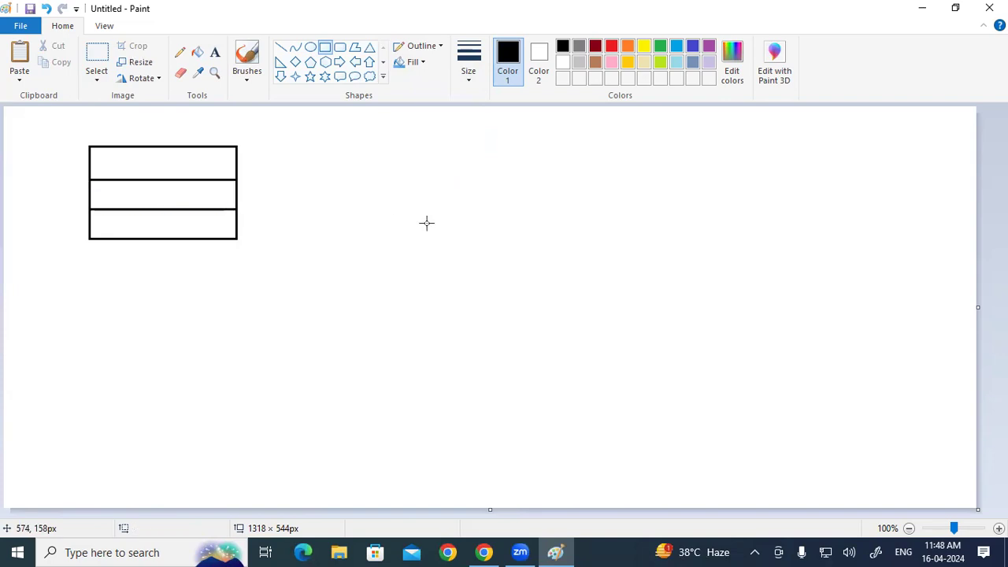
click(310, 48)
drag(144, 181, 173, 209)
click(319, 226)
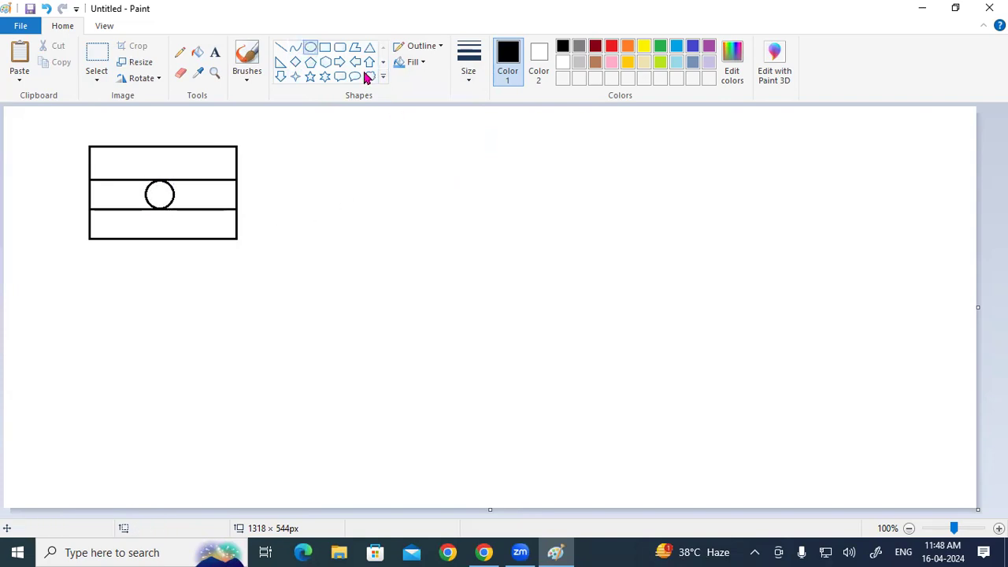
Step: Draw vertical, horizontal and diagonal lines across the small circle as wheel spokes
click(283, 49)
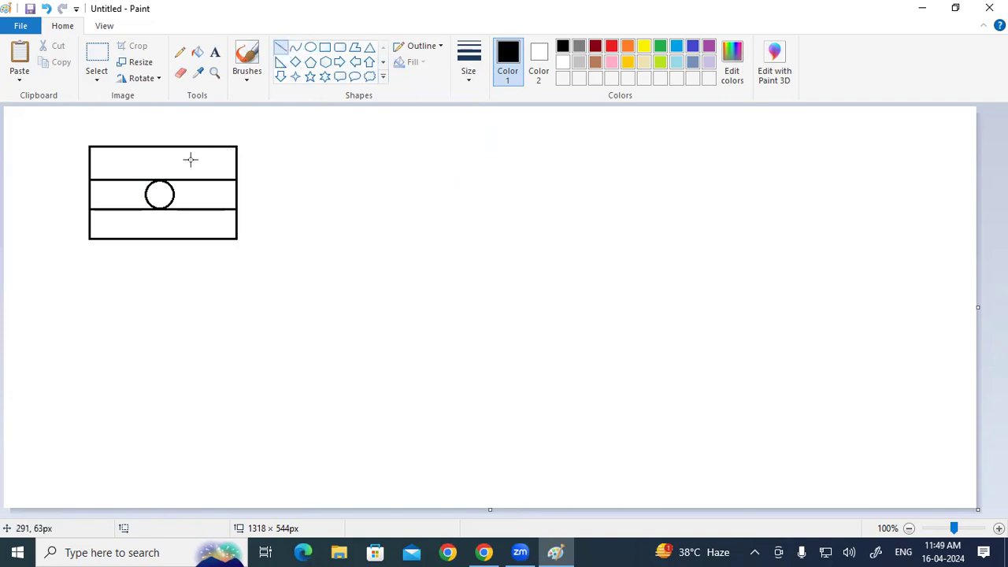
mouse_move(157, 179)
mouse_down()
mouse_move(158, 208)
mouse_move(149, 195)
mouse_move(180, 195)
mouse_up()
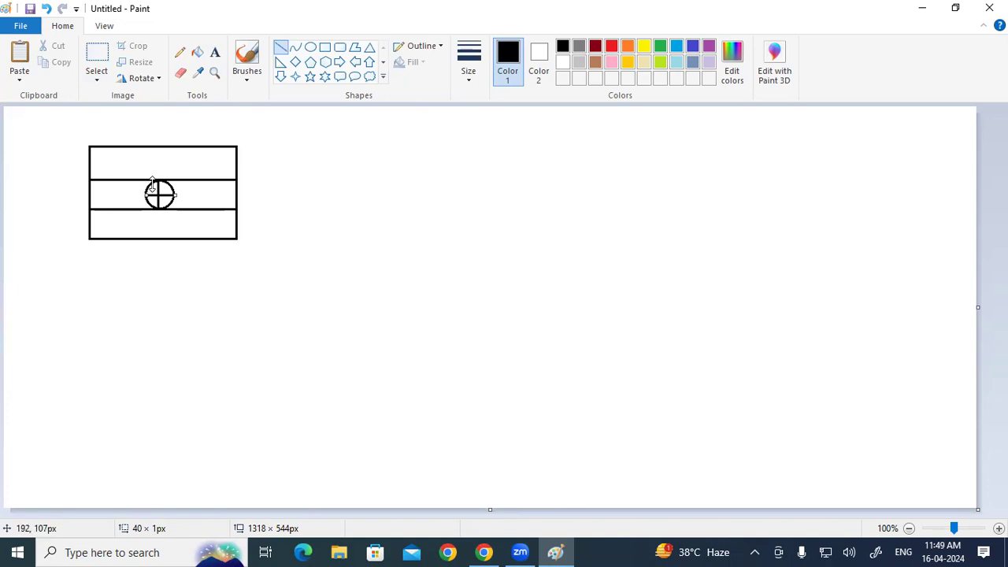
click(311, 194)
drag(157, 184, 166, 201)
key(ctrl+z)
mouse_move(147, 183)
mouse_down()
mouse_move(166, 202)
mouse_move(160, 190)
mouse_move(150, 204)
mouse_up()
click(378, 203)
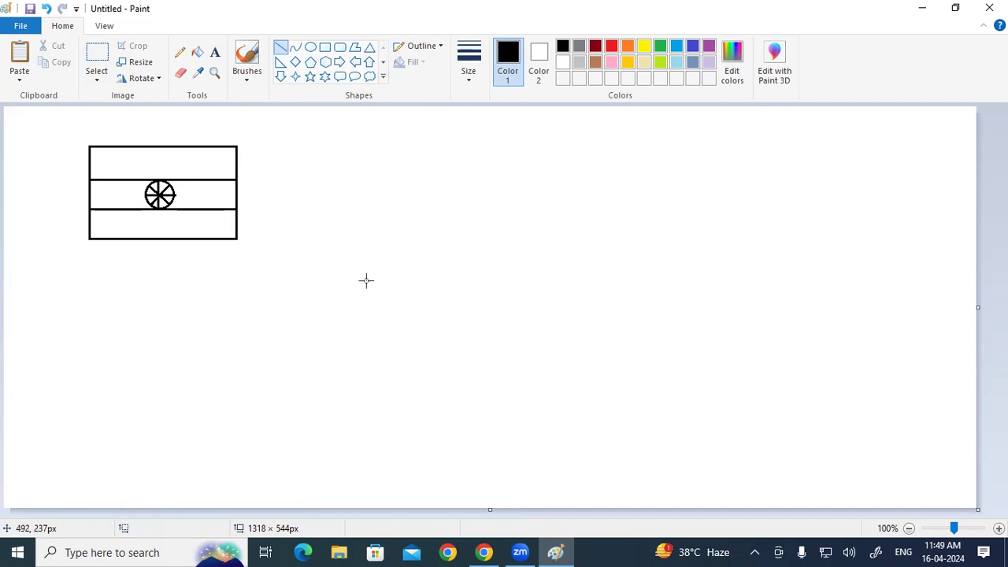
Step: Fill the flag's top band with orange and its bottom band with green
click(628, 49)
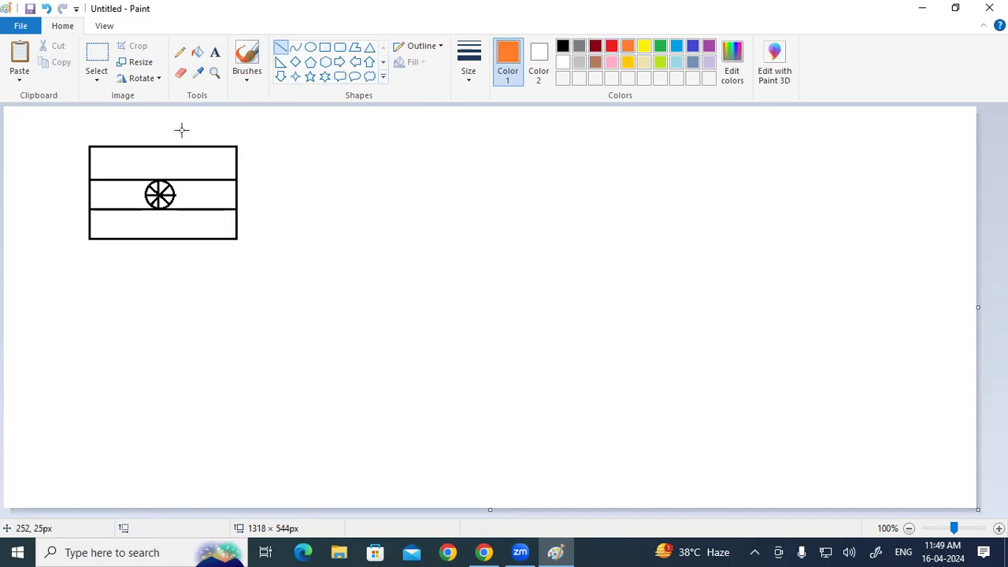
click(197, 52)
click(190, 164)
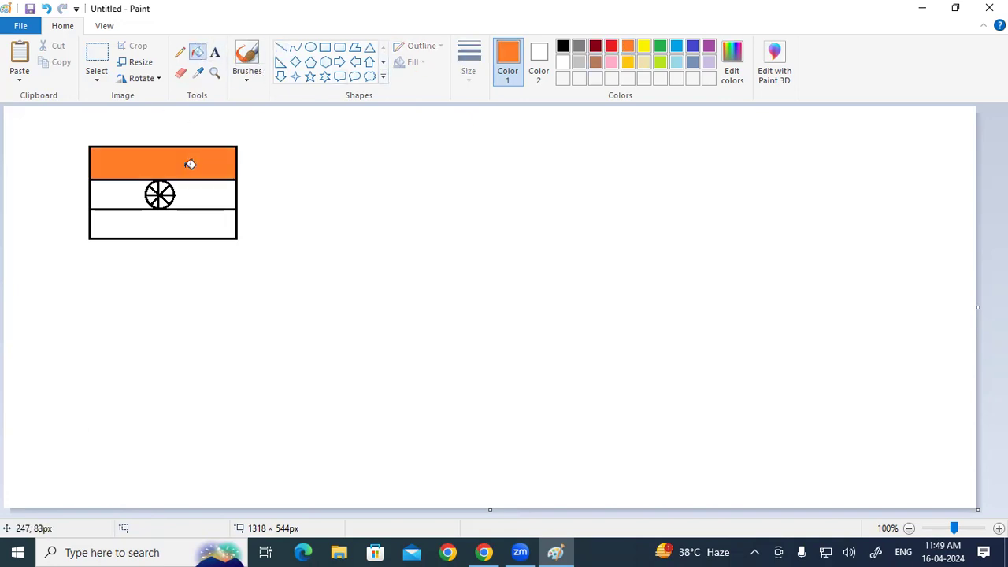
click(660, 47)
click(123, 226)
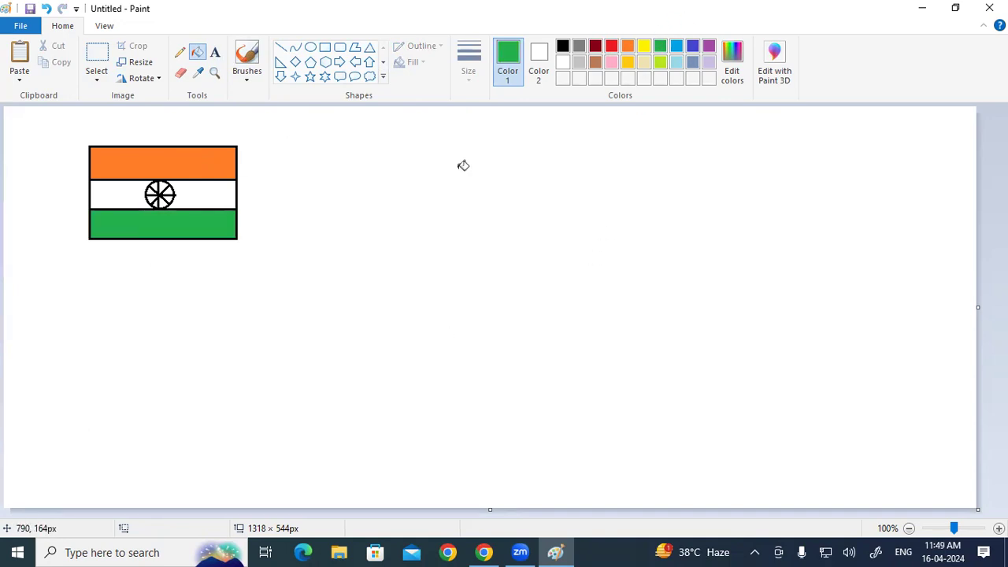
Step: Draw a narrow black rectangle of about 8 × 389 px along the flag's left edge as the flagpole
click(565, 47)
click(324, 48)
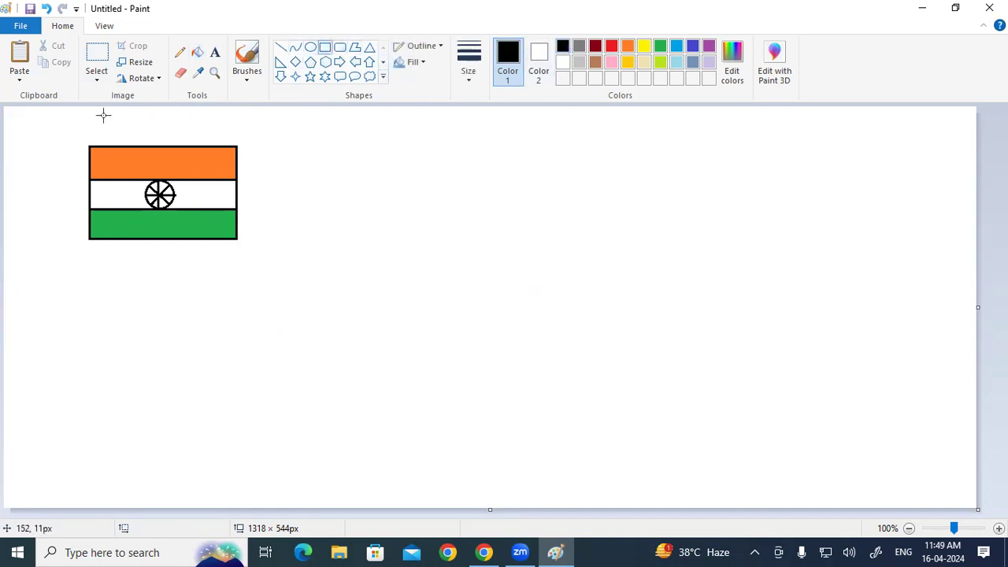
drag(84, 124, 92, 411)
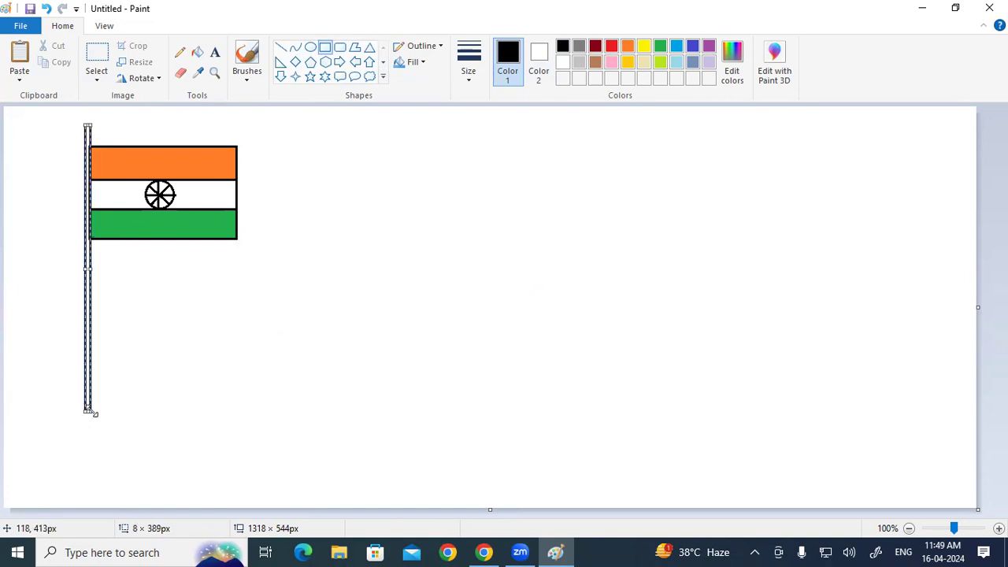
click(388, 329)
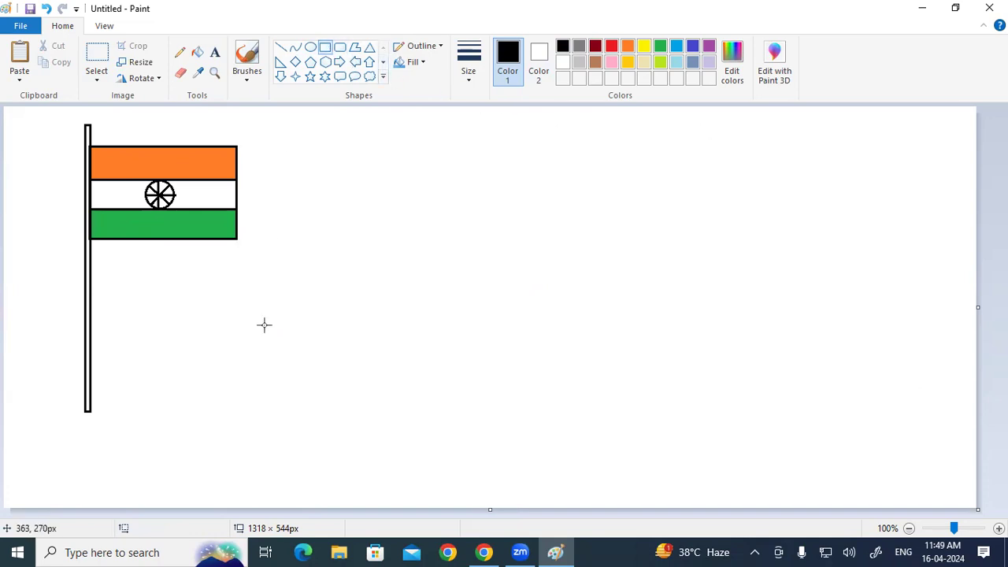
Step: Draw a small rectangle of about 56 × 27 px at the pole's foot and a wider one directly beneath it as pedestal steps
drag(66, 409, 108, 431)
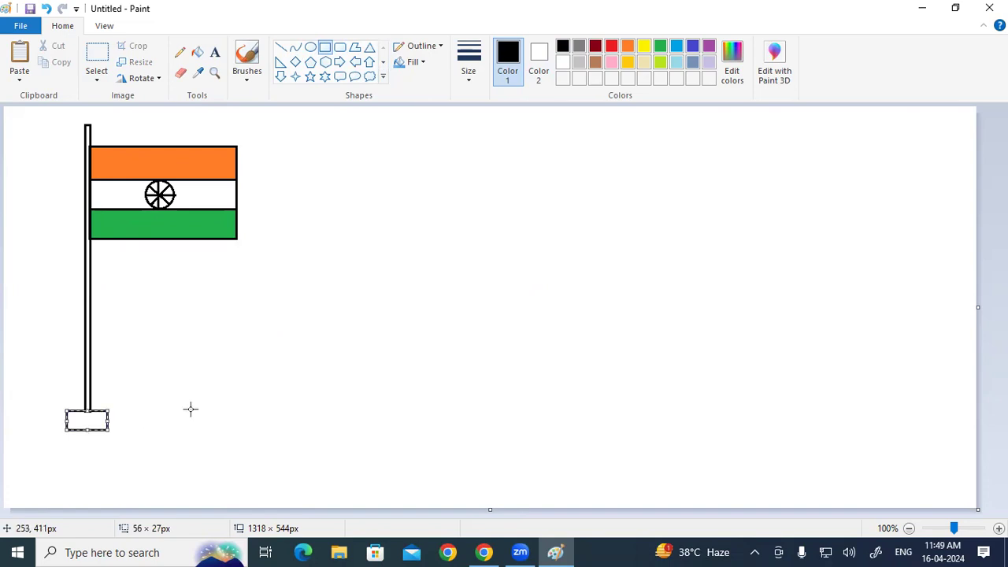
key(Down)
key(Down)
key(Down)
drag(44, 431, 128, 463)
click(37, 469)
Step: Draw the lowest pedestal step, about 187 × 48 px, under the other two and nudge it left to centre it
drag(26, 462, 164, 497)
key(Left)
key(Left)
key(Left)
key(Left)
key(Left)
key(Left)
key(Left)
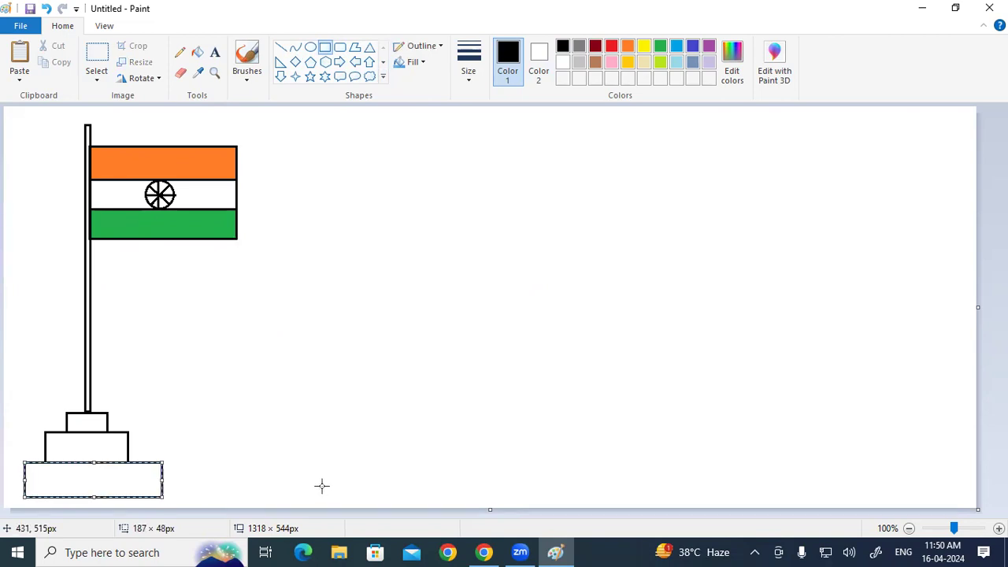
click(233, 419)
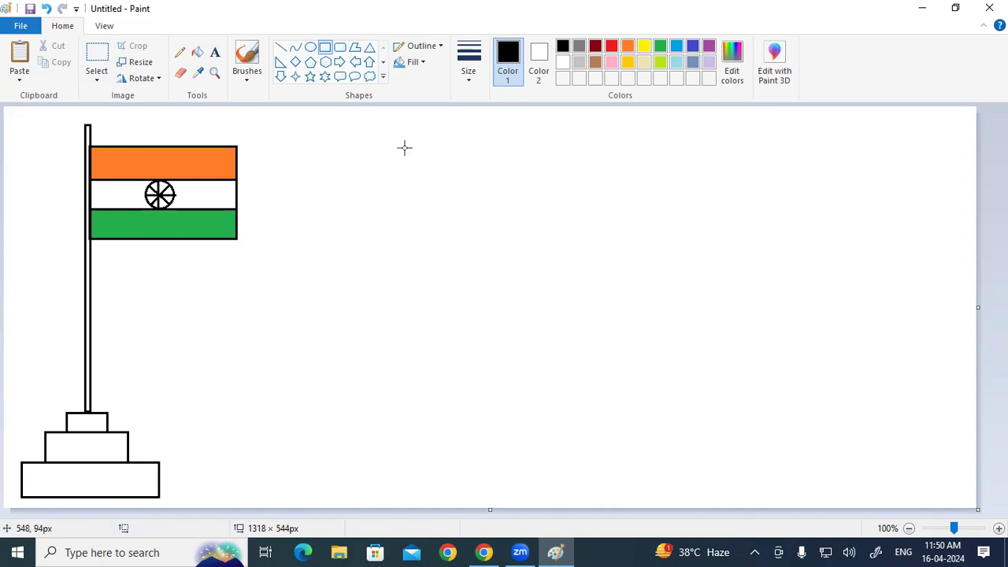
Step: Draw a curved rope of about 78 × 388 px hanging from the top of the flagpole on its left side
click(297, 49)
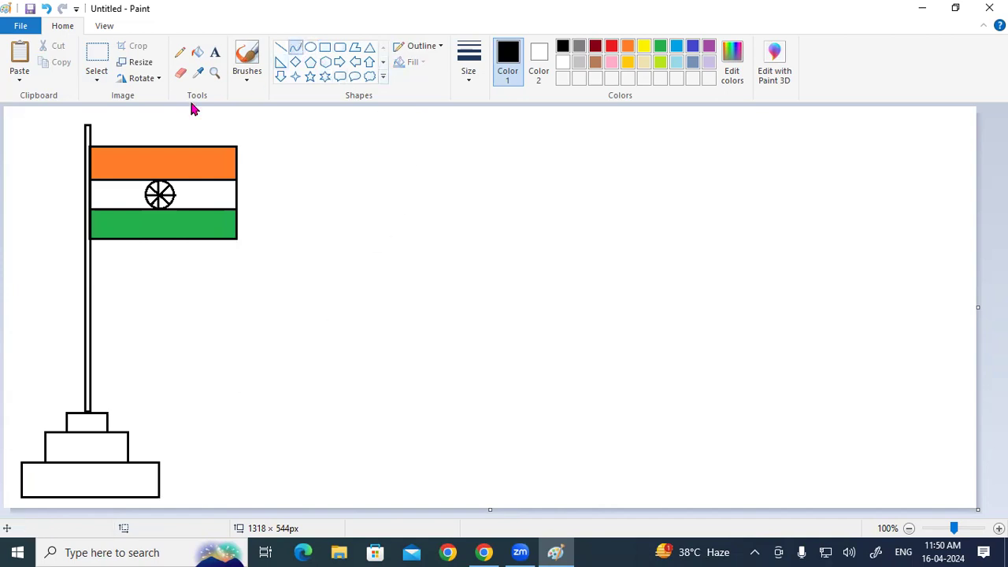
drag(87, 132, 29, 388)
drag(45, 299, 70, 421)
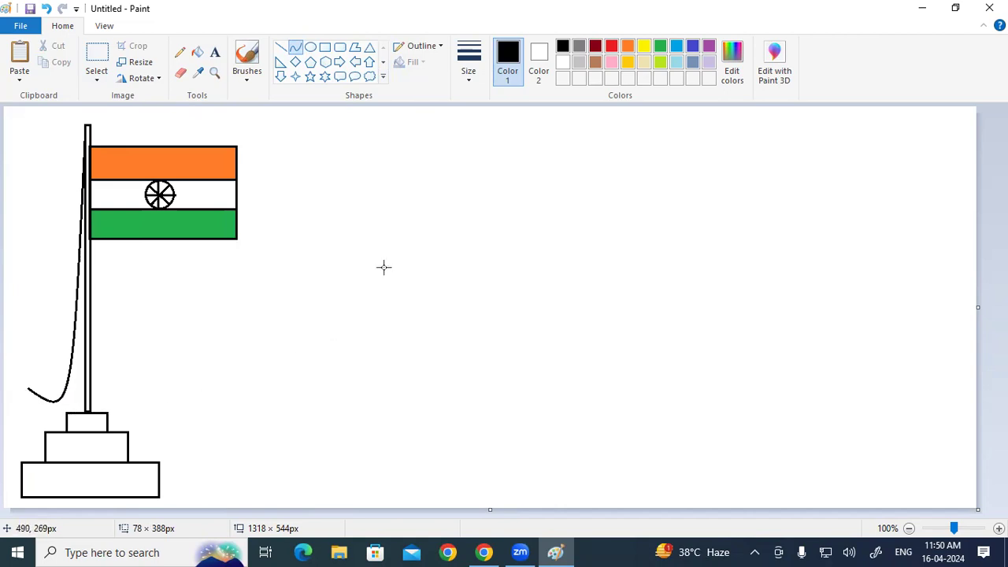
Step: Draw a wavy pencil line in the empty area beside the flag and erase it with an enlarged eraser
click(328, 65)
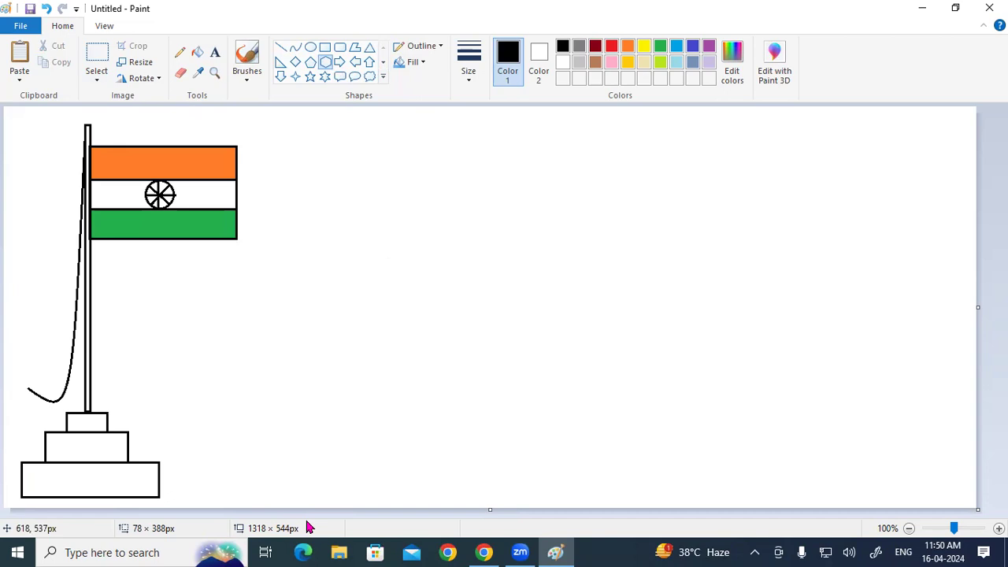
click(180, 52)
mouse_move(330, 154)
mouse_down()
mouse_move(333, 180)
mouse_move(426, 184)
mouse_move(524, 228)
mouse_up()
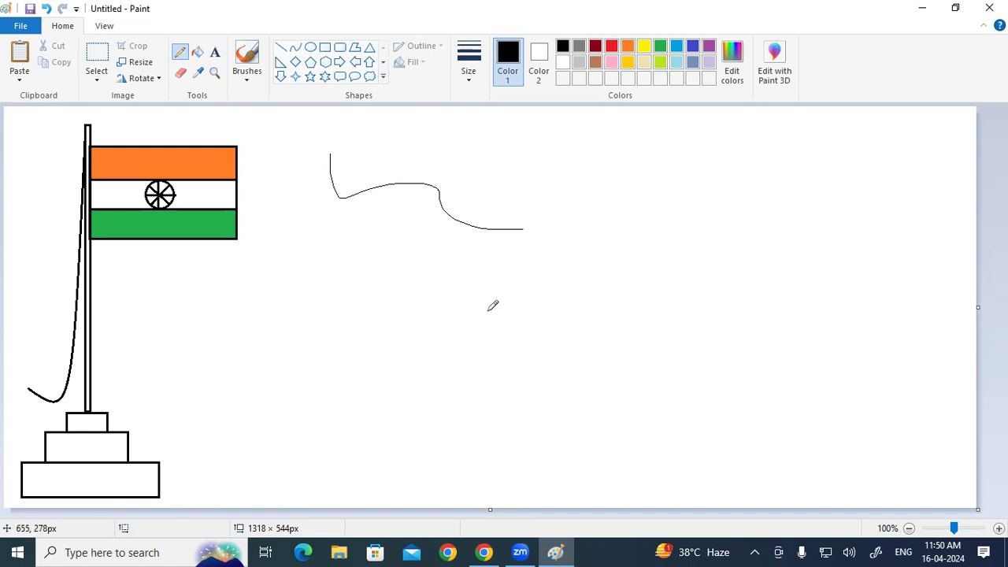
click(180, 75)
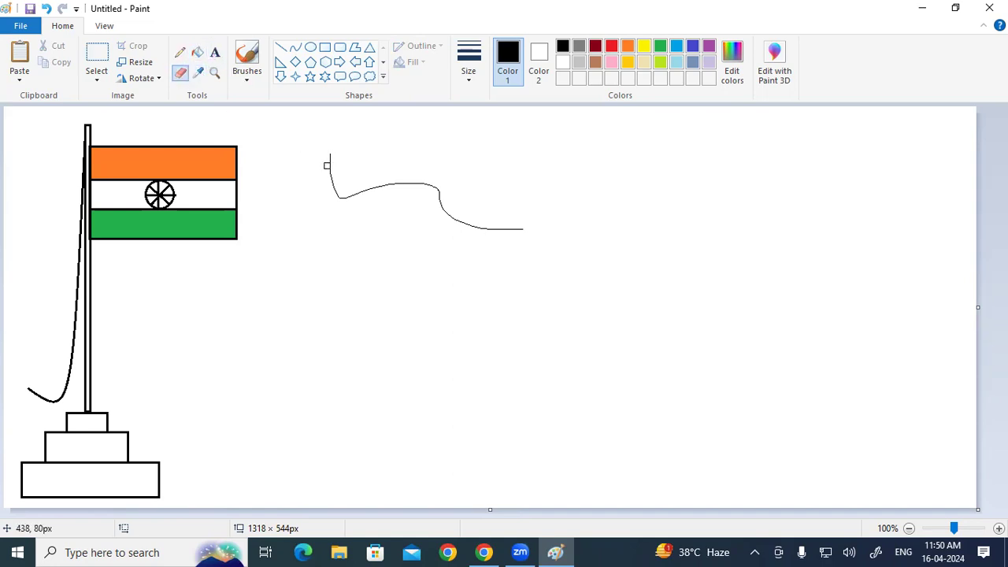
key(ctrl+plus)
key(ctrl+plus)
key(ctrl+plus)
key(ctrl+plus)
mouse_move(328, 161)
mouse_down()
mouse_move(351, 191)
mouse_move(445, 190)
mouse_move(468, 231)
mouse_move(530, 236)
mouse_move(474, 233)
mouse_move(399, 184)
mouse_up()
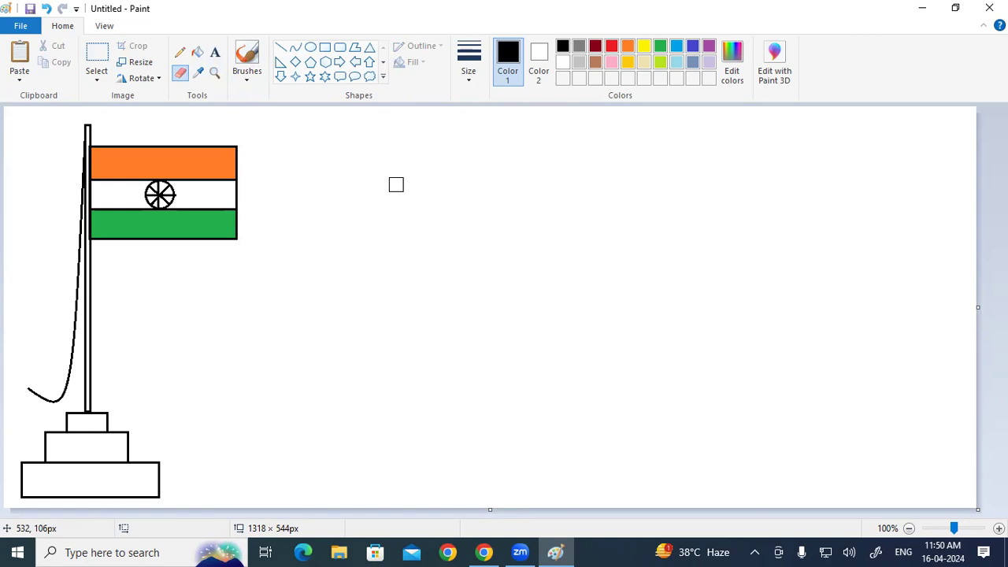
Step: Switch to the Zoom window
click(520, 551)
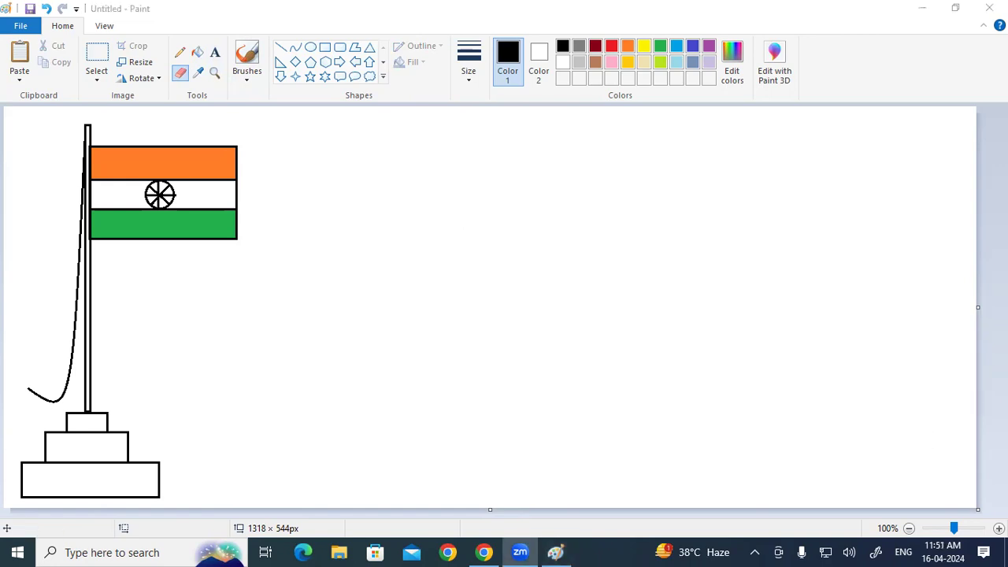